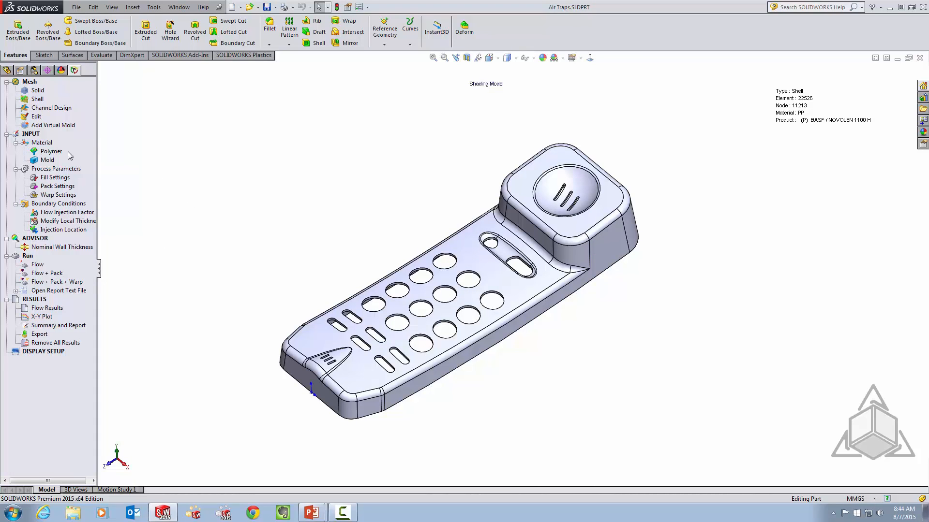
# Open the polymer database and browse the default materials by family and by company.
pyautogui.rightClick(49, 154)
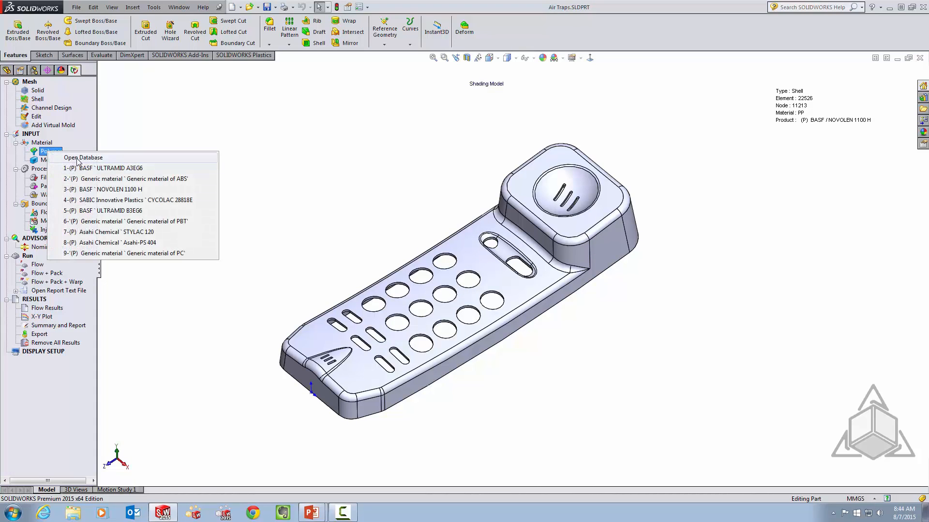
pyautogui.click(77, 156)
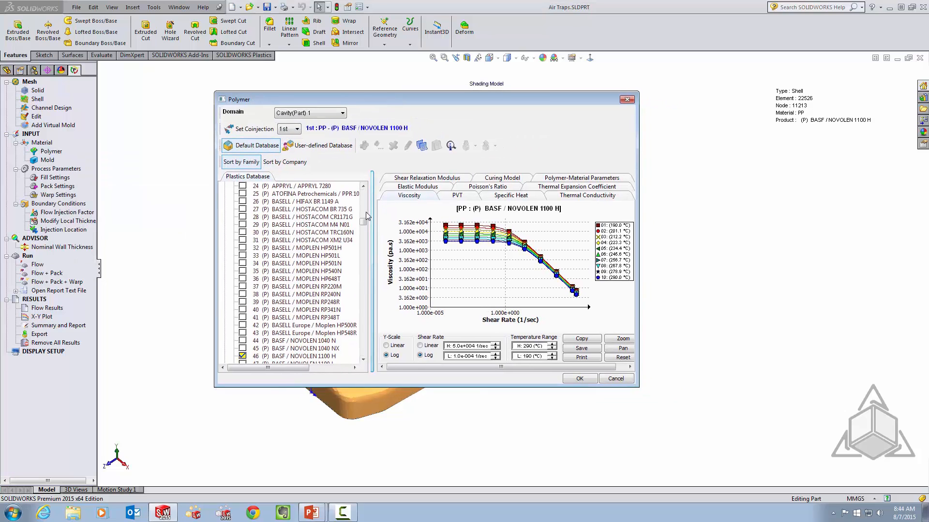
pyautogui.moveTo(366, 198)
pyautogui.mouseDown()
pyautogui.moveTo(376, 358)
pyautogui.moveTo(370, 195)
pyautogui.mouseUp()
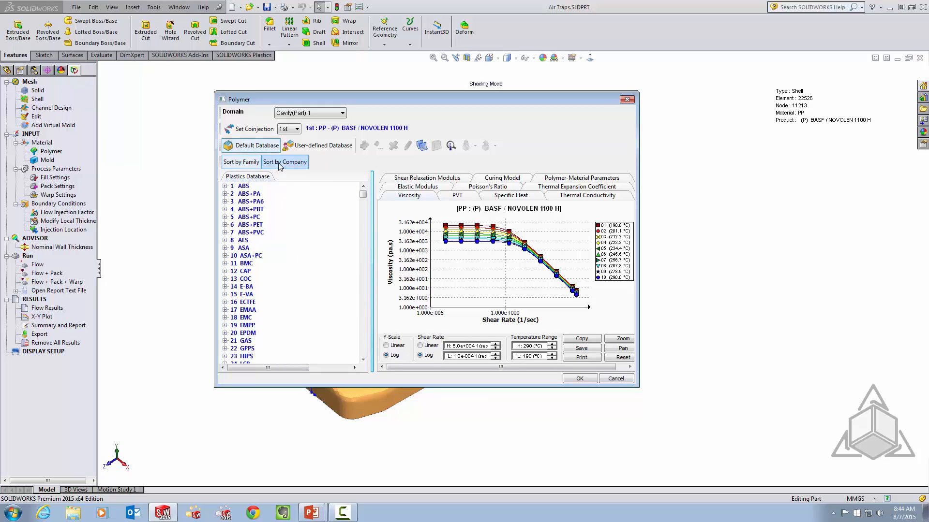
pyautogui.click(300, 167)
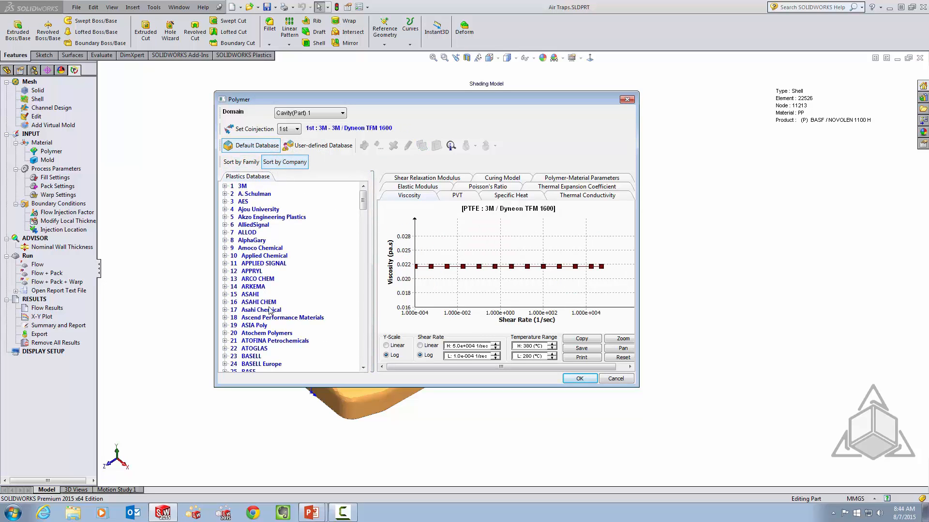
pyautogui.moveTo(363, 206)
pyautogui.mouseDown()
pyautogui.moveTo(363, 259)
pyautogui.moveTo(363, 204)
pyautogui.mouseUp()
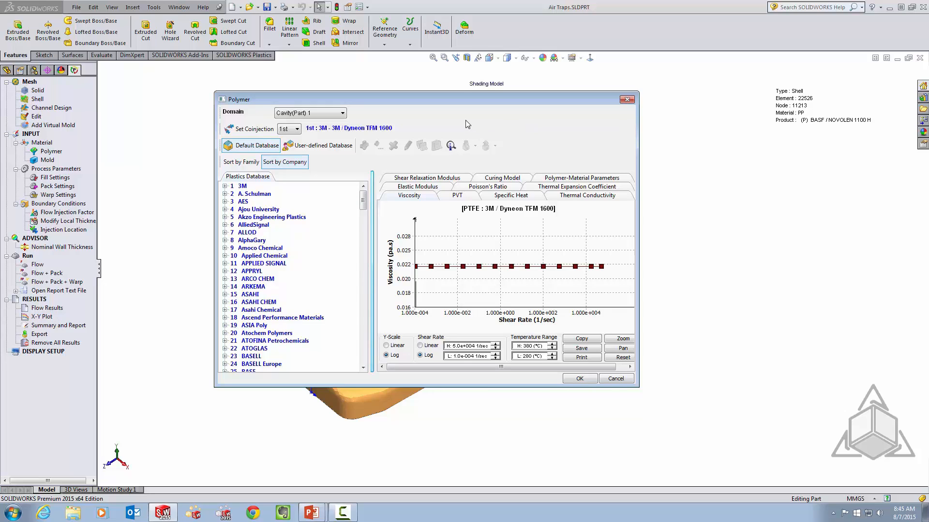
# Search the polymer database for products containing 1600, then close the database without applying a material.
pyautogui.click(450, 146)
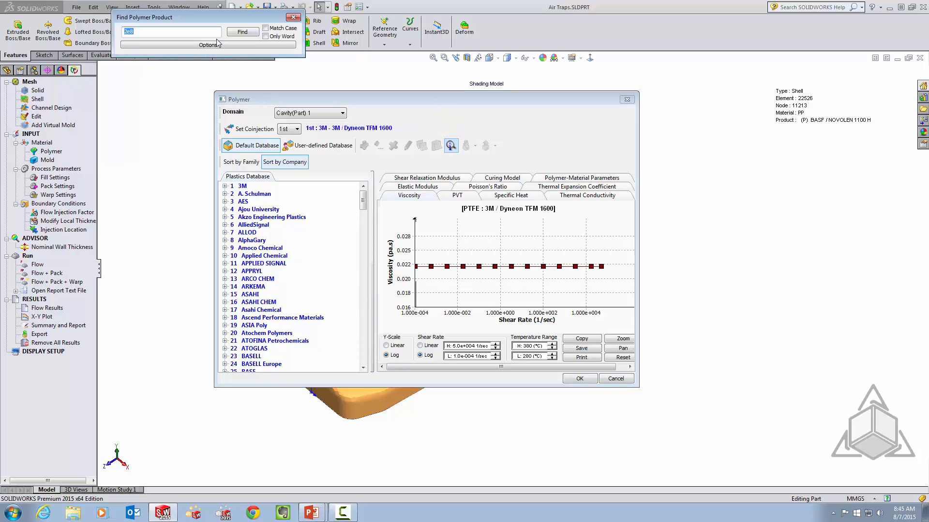
pyautogui.moveTo(471, 148); pyautogui.dragTo(479, 133)
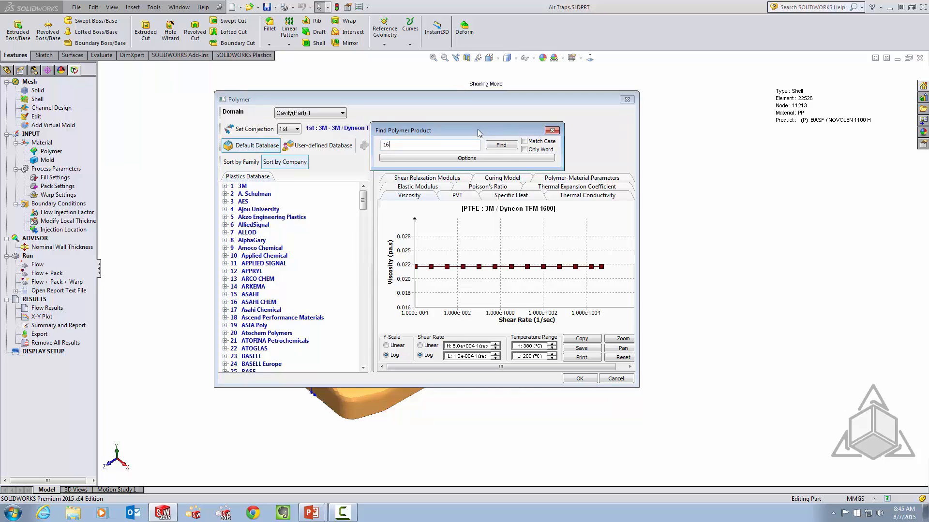
pyautogui.click(499, 145)
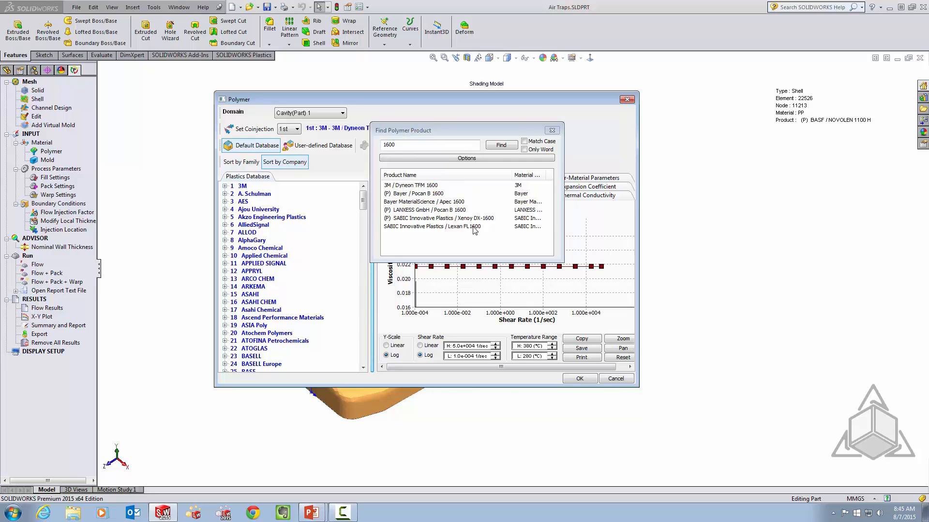
pyautogui.click(551, 130)
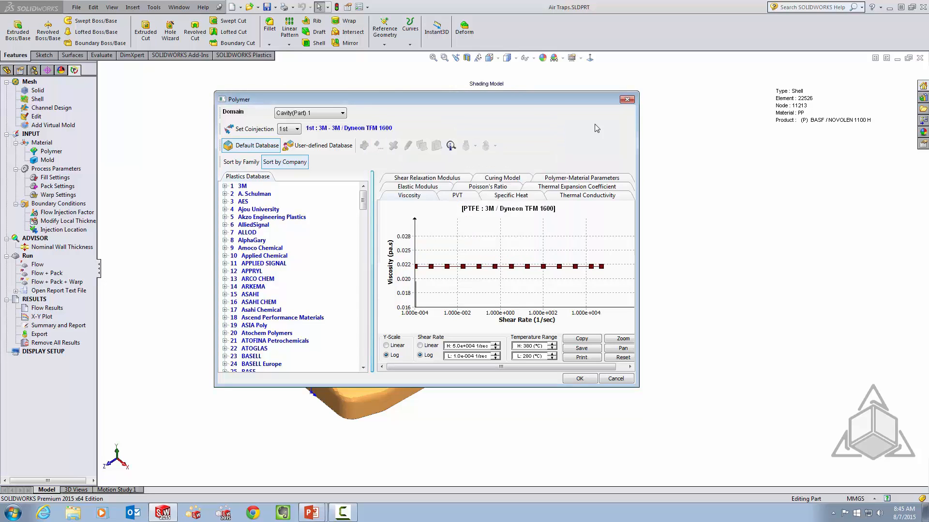
pyautogui.click(627, 100)
# Open the mold material database, browse the default materials, and switch to the user-defined database.
pyautogui.rightClick(46, 160)
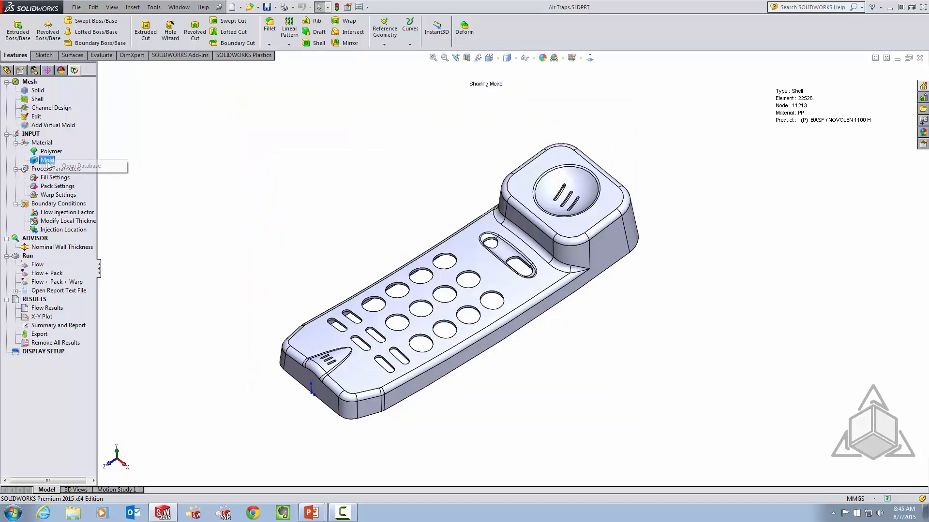
pyautogui.click(80, 166)
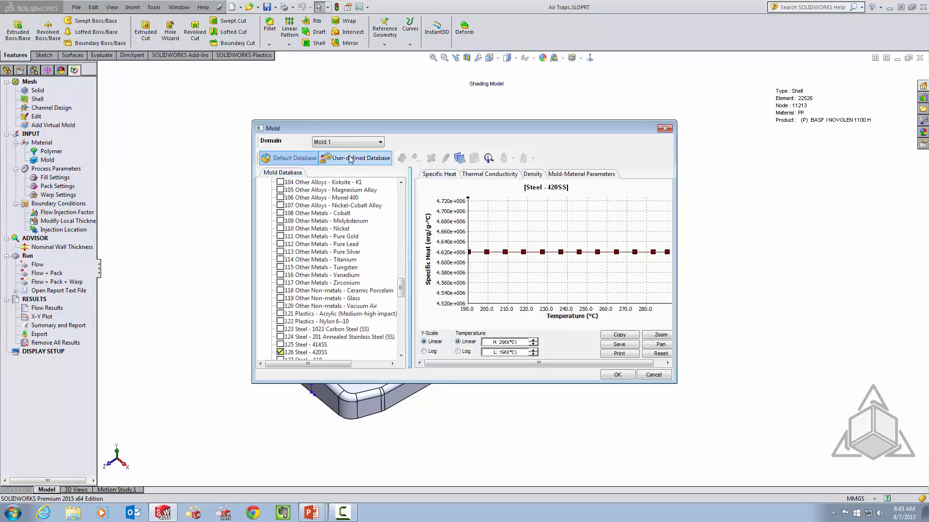
pyautogui.scroll(-15, 403, 288)
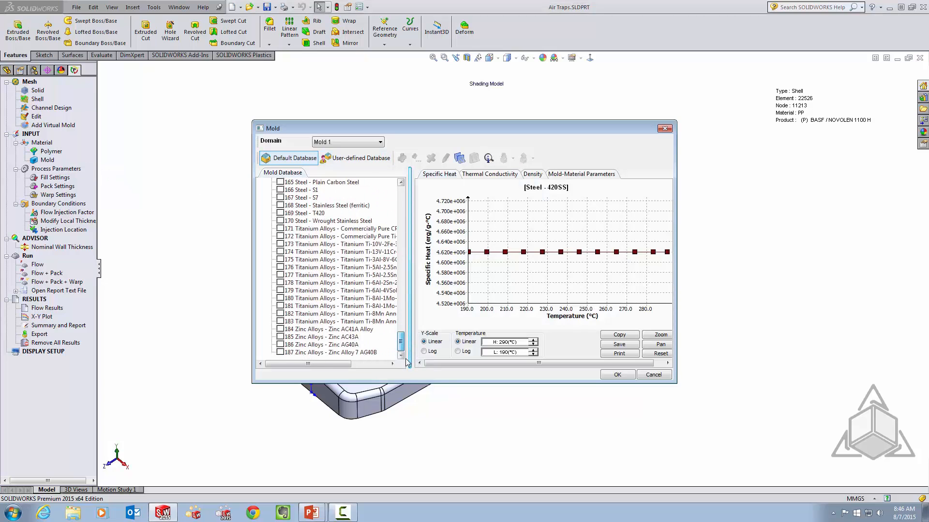
pyautogui.moveTo(400, 309); pyautogui.dragTo(406, 196)
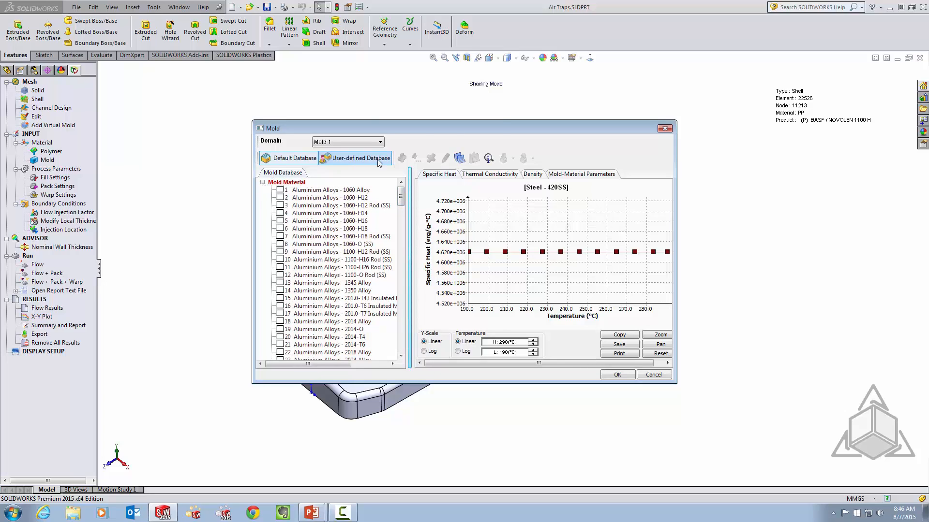
pyautogui.click(352, 163)
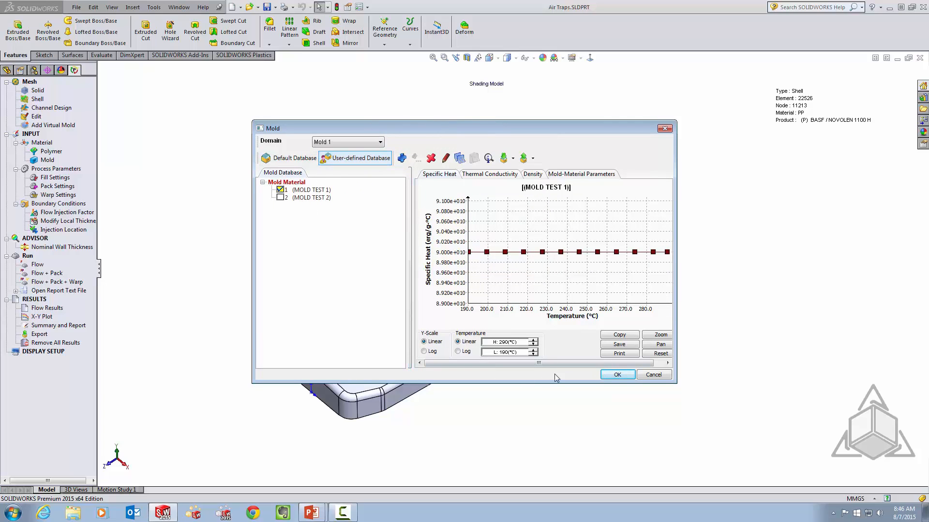
# View the thermal conductivity and density plots of MOLD TEST 1, and close the mold database without applying it.
pyautogui.click(482, 175)
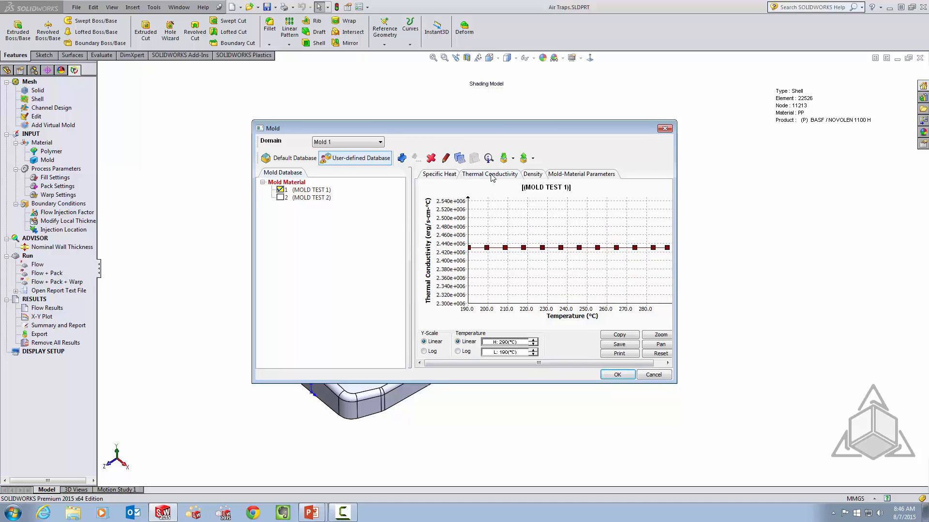
pyautogui.click(531, 175)
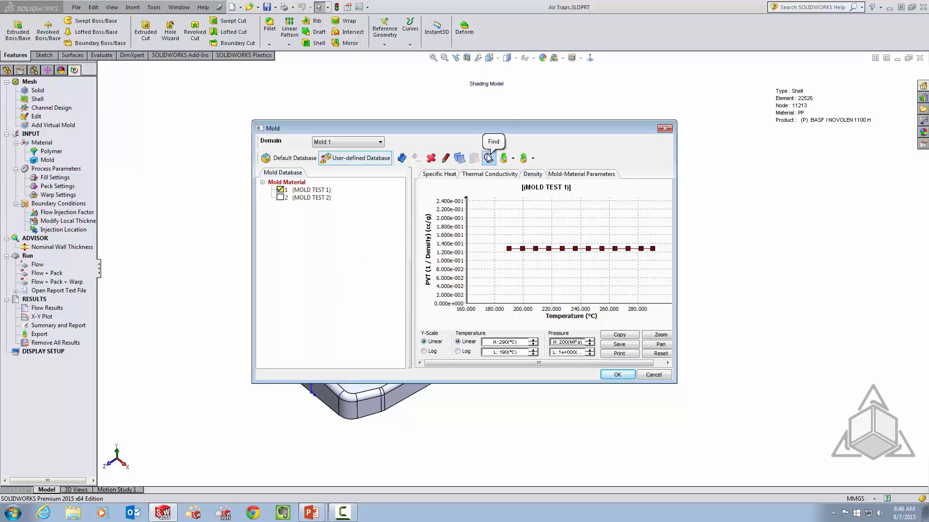
pyautogui.click(664, 129)
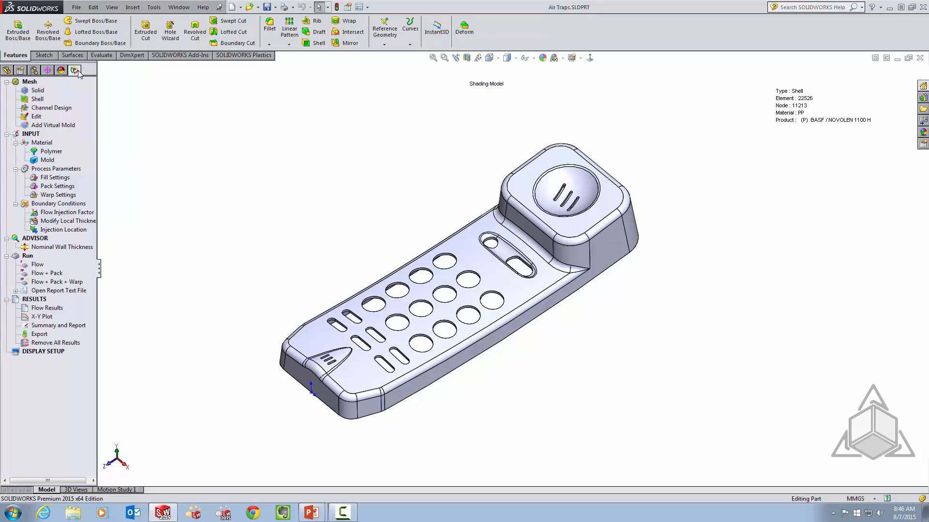
# Open the flow results and display the pressure, central temperature and average temperature plots at end of fill.
pyautogui.rightClick(40, 311)
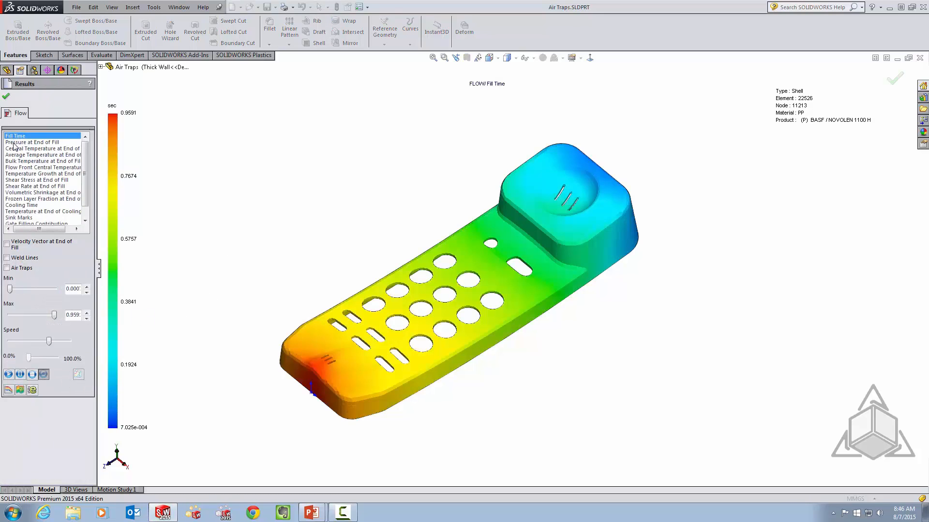
pyautogui.click(14, 143)
pyautogui.click(16, 148)
pyautogui.click(18, 155)
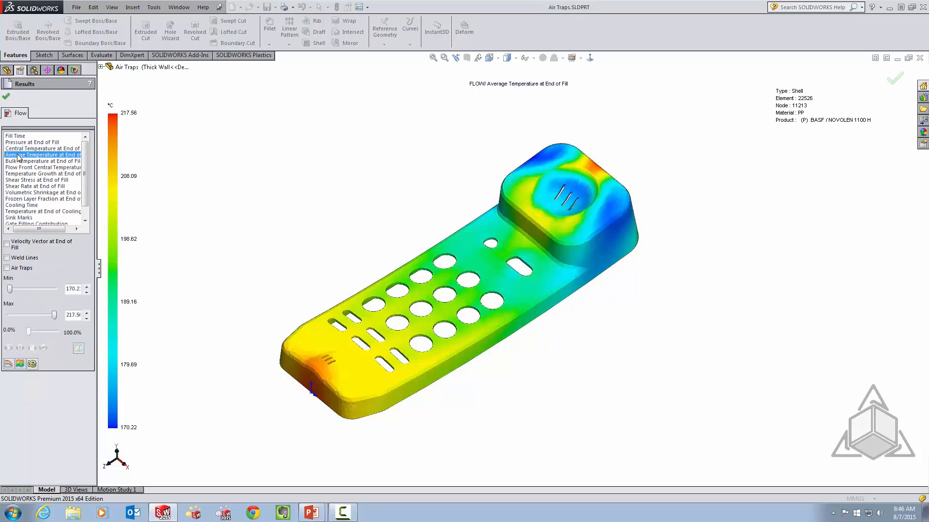
pyautogui.moveTo(88, 192)
pyautogui.mouseDown()
pyautogui.moveTo(88, 203)
pyautogui.moveTo(87, 188)
pyautogui.mouseUp()
# Open the Results Adviser, read its Fill Time guidance including how to reposition an injection location, and close the adviser and results.
pyautogui.click(21, 366)
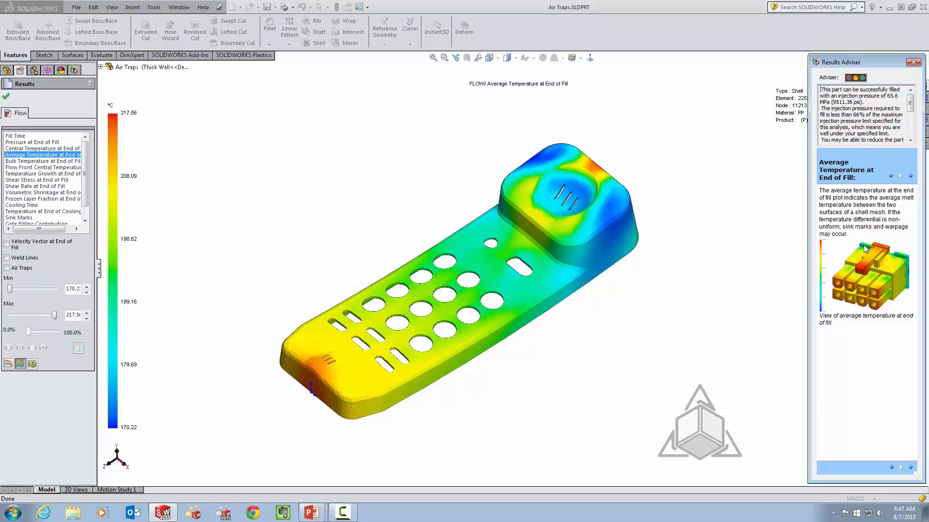
pyautogui.click(19, 136)
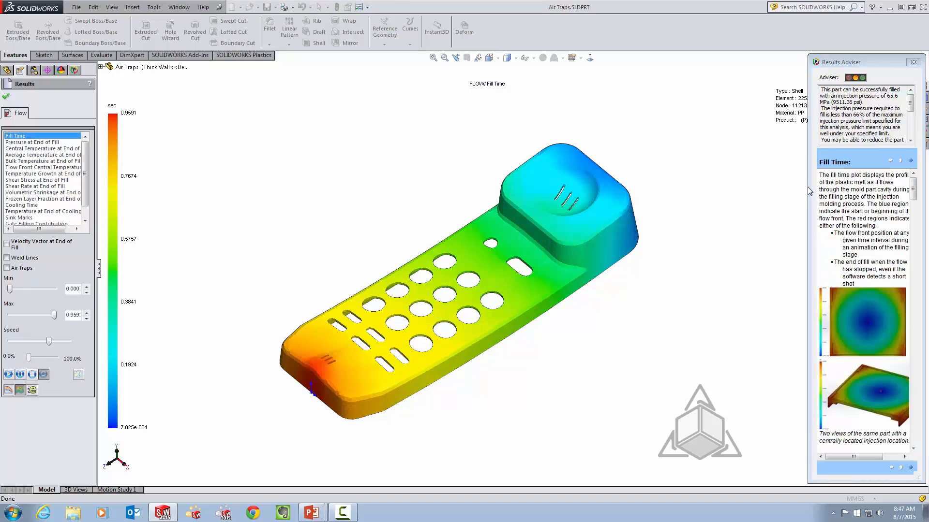
pyautogui.moveTo(807, 190); pyautogui.dragTo(755, 190)
pyautogui.moveTo(915, 206); pyautogui.dragTo(922, 247)
pyautogui.scroll(-2, 836, 238)
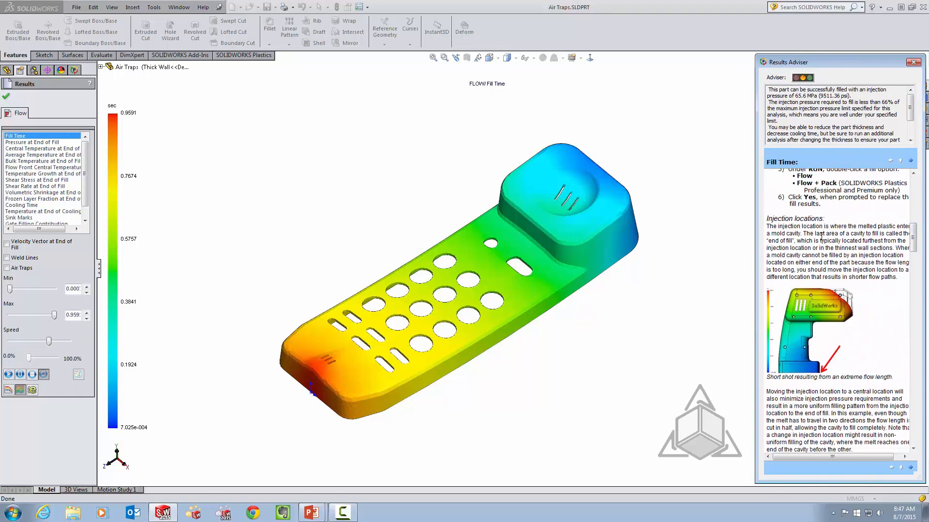
pyautogui.moveTo(913, 245); pyautogui.dragTo(919, 302)
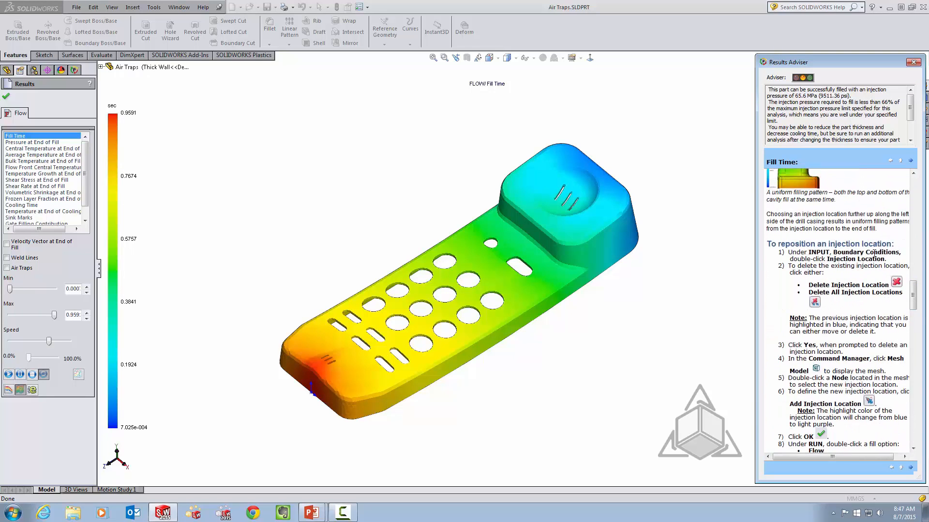
pyautogui.scroll(-4, 914, 305)
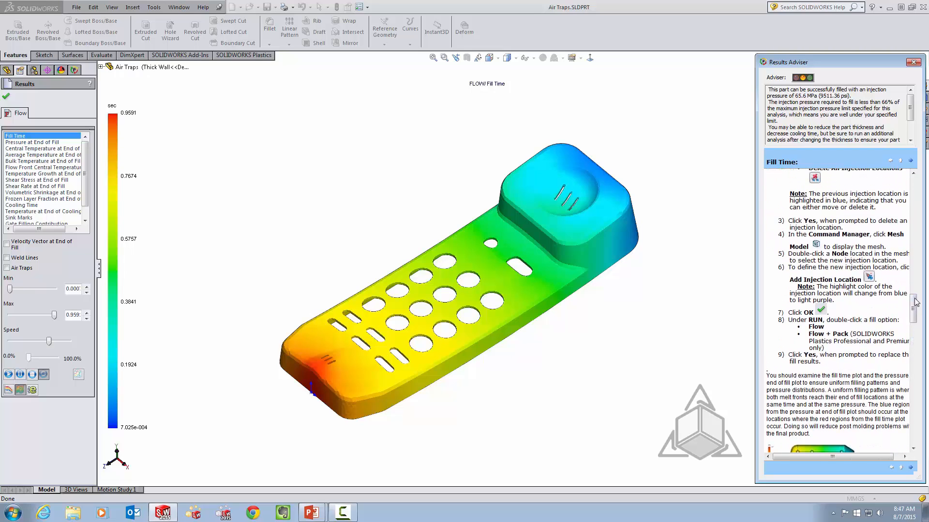
pyautogui.moveTo(914, 305); pyautogui.dragTo(914, 172)
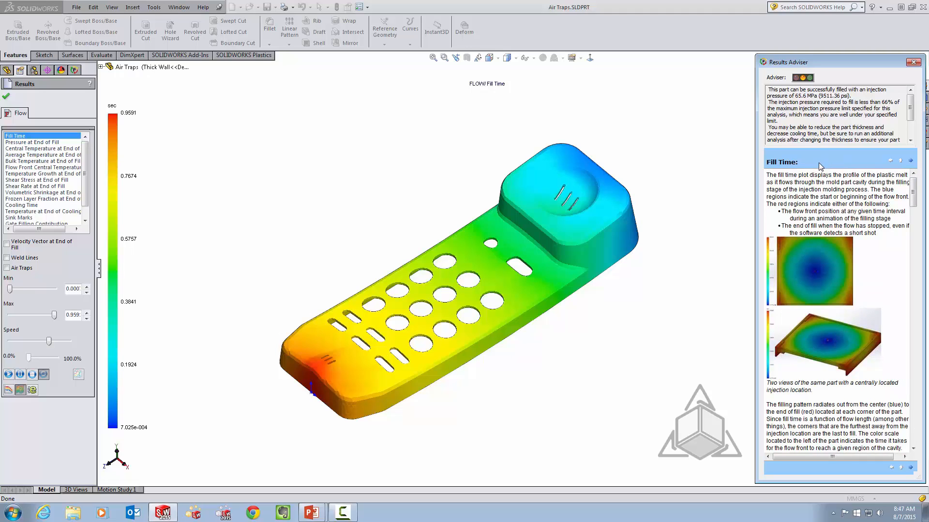
pyautogui.click(913, 62)
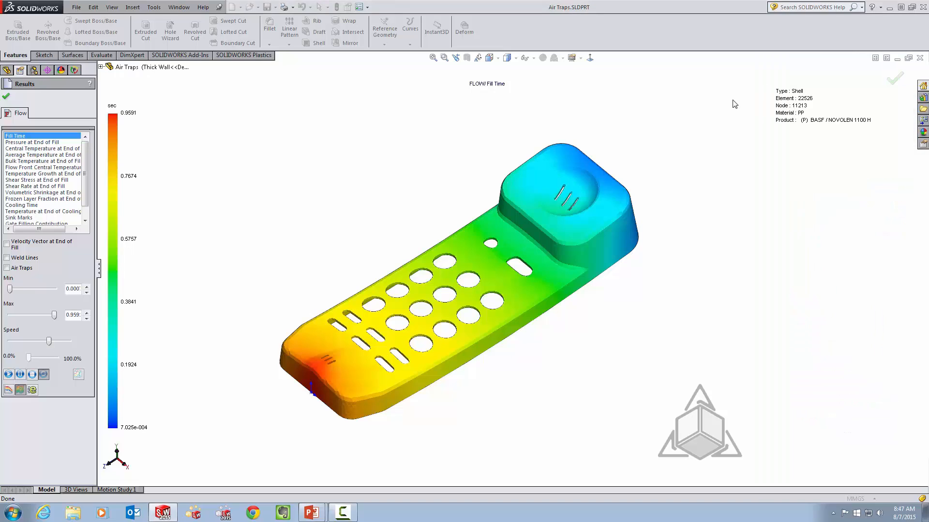
pyautogui.click(7, 97)
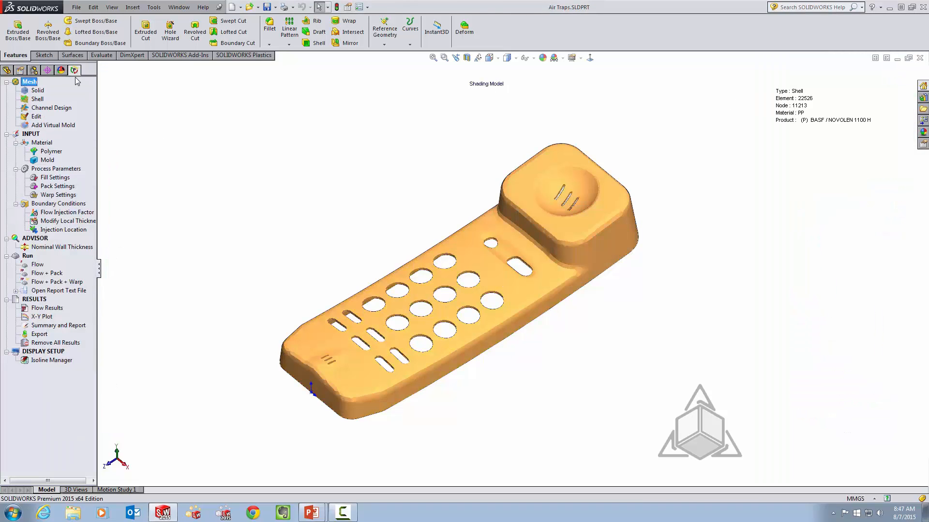
# Open the SOLIDWORKS Plastics Getting Started Wizard, advance to its Generate Mesh stage, and close the wizard.
pyautogui.click(251, 56)
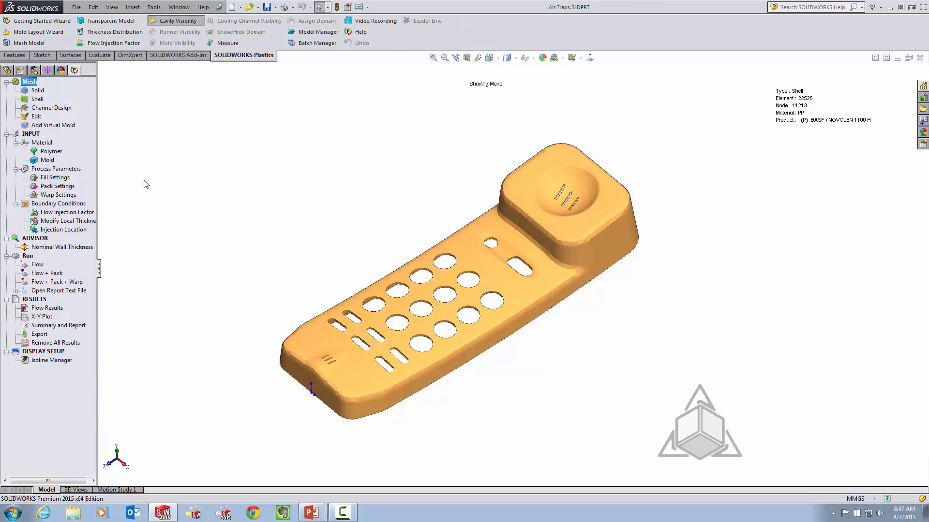
pyautogui.click(31, 22)
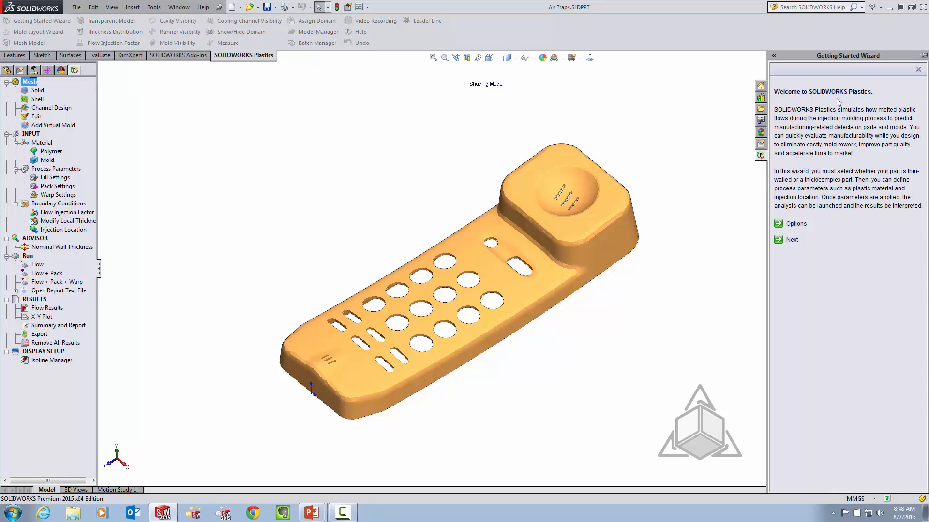
pyautogui.click(790, 240)
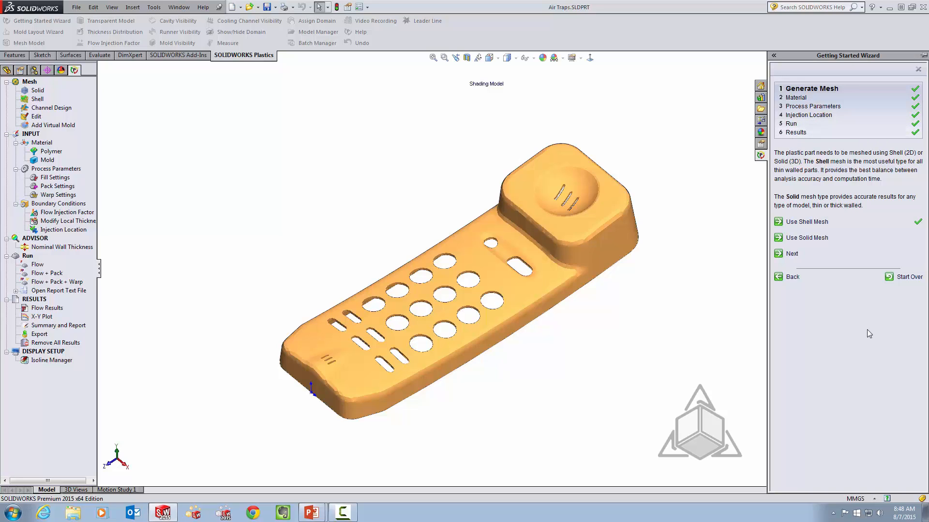
pyautogui.click(663, 137)
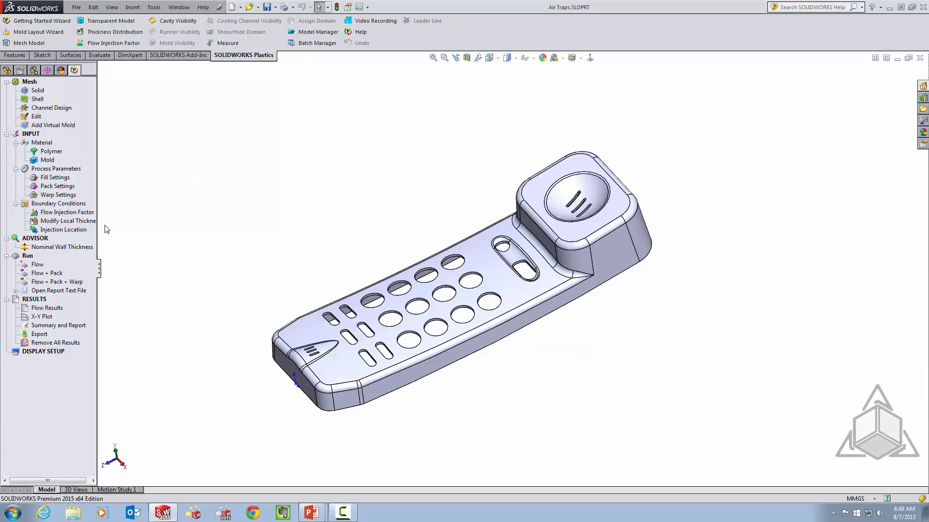
# Open the fill settings, expand the advanced options, and browse the injection molding machine database.
pyautogui.rightClick(43, 177)
pyautogui.click(60, 184)
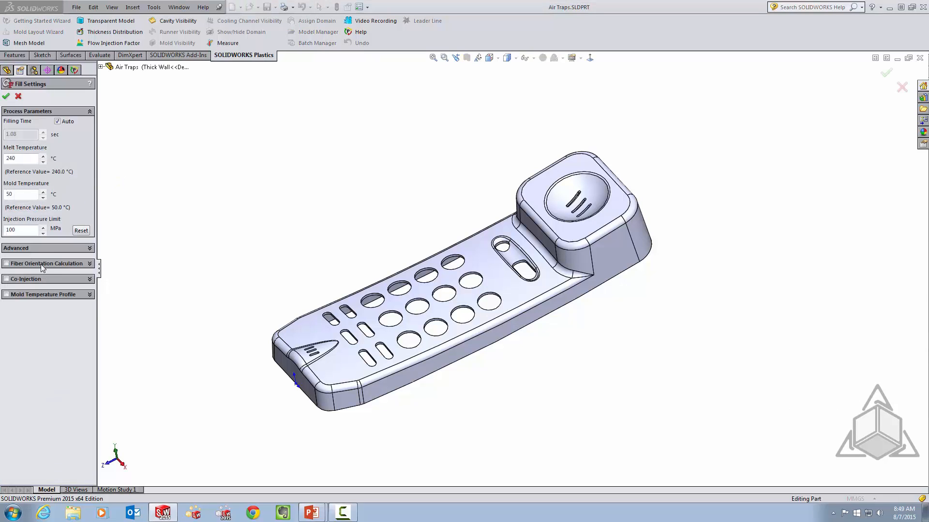
pyautogui.click(43, 250)
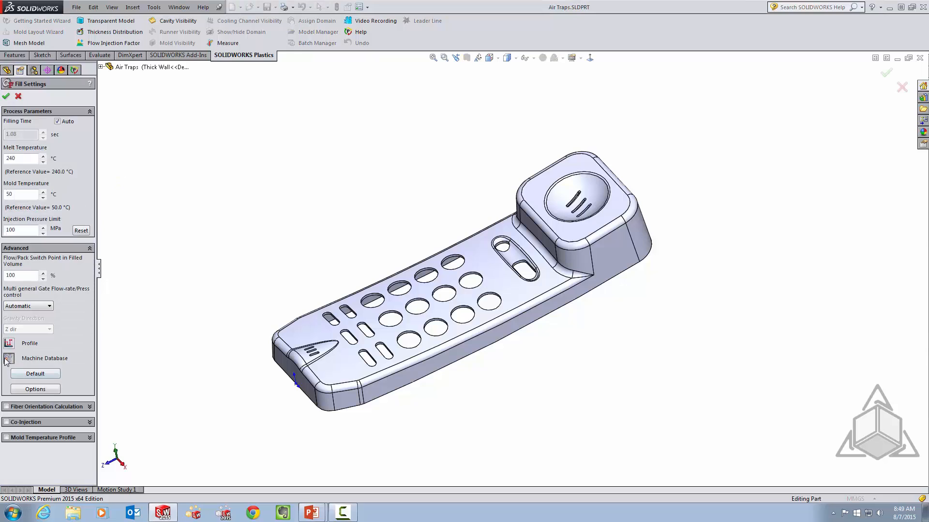
pyautogui.click(66, 356)
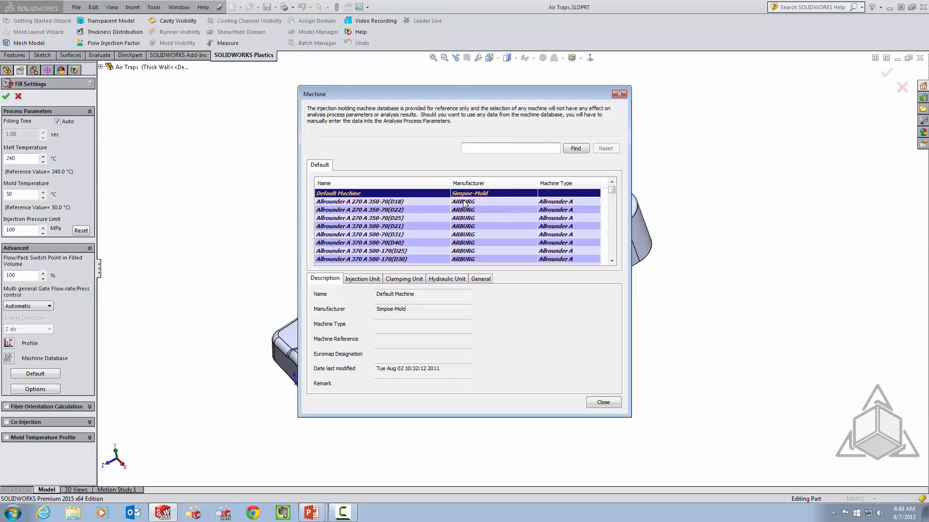
pyautogui.moveTo(612, 190)
pyautogui.mouseDown()
pyautogui.moveTo(610, 257)
pyautogui.moveTo(611, 194)
pyautogui.mouseUp()
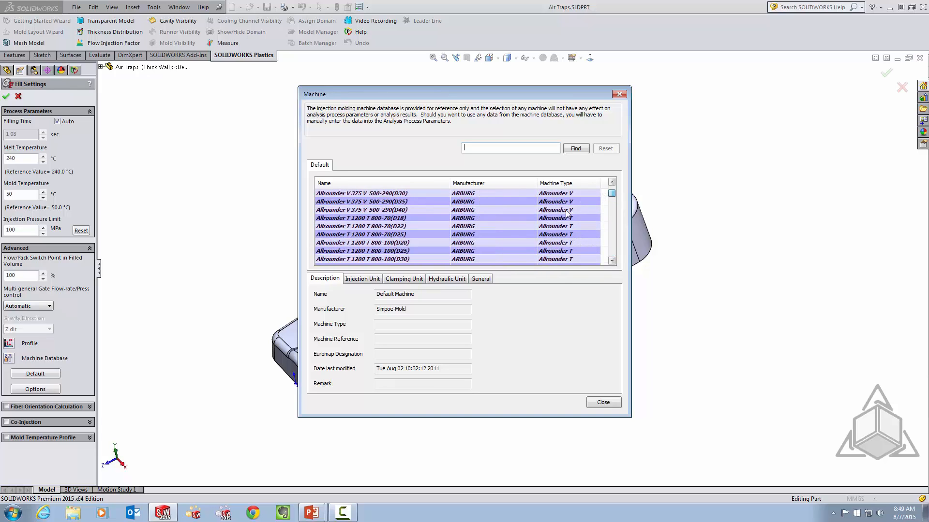
# Select the Allrounder T 1200 T 800-70(D18) machine and review its description, injection, clamping and hydraulic unit data.
pyautogui.click(358, 220)
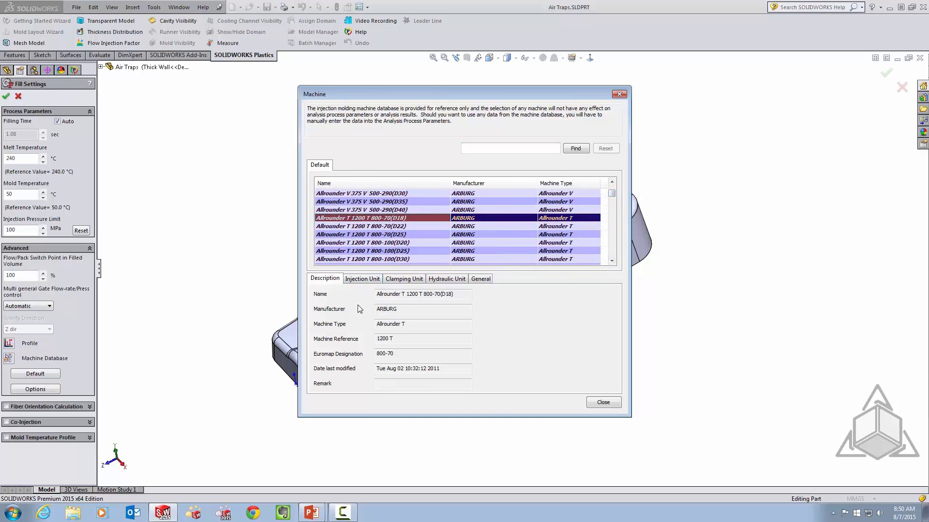
pyautogui.click(366, 280)
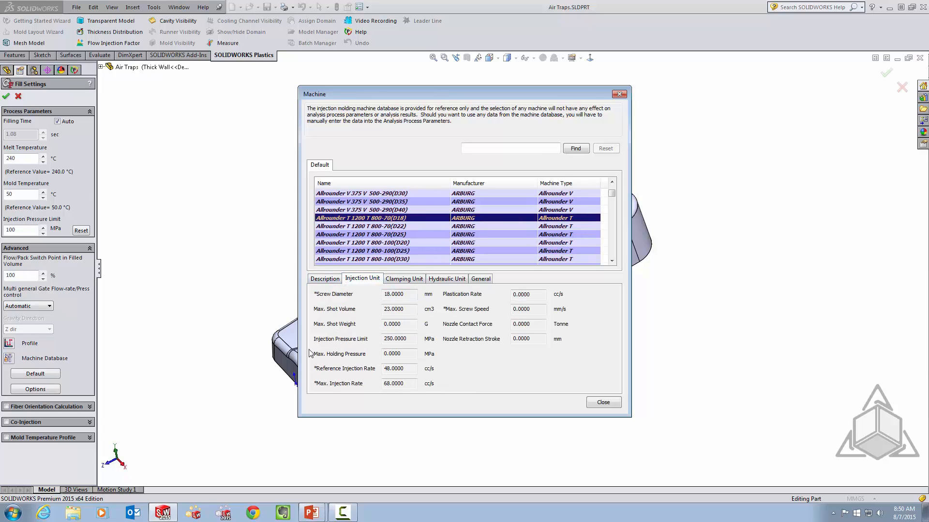
pyautogui.click(408, 280)
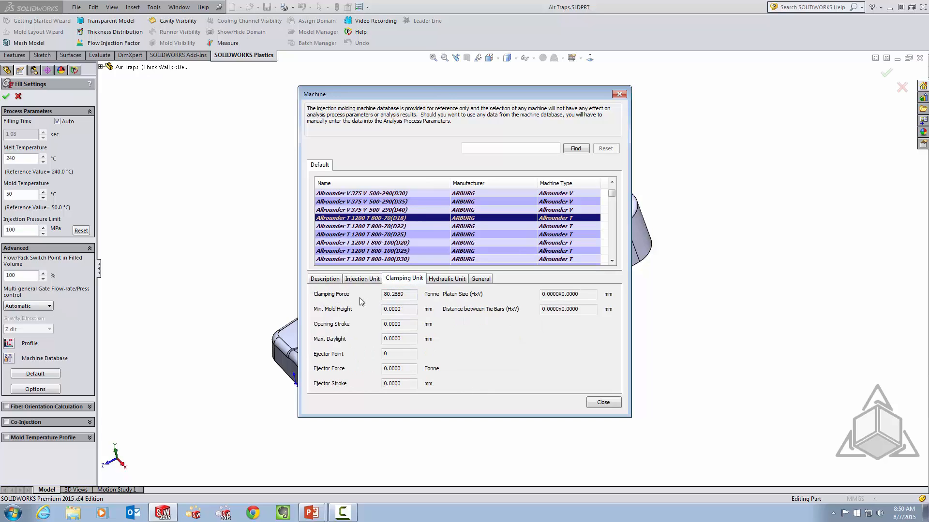
pyautogui.click(449, 280)
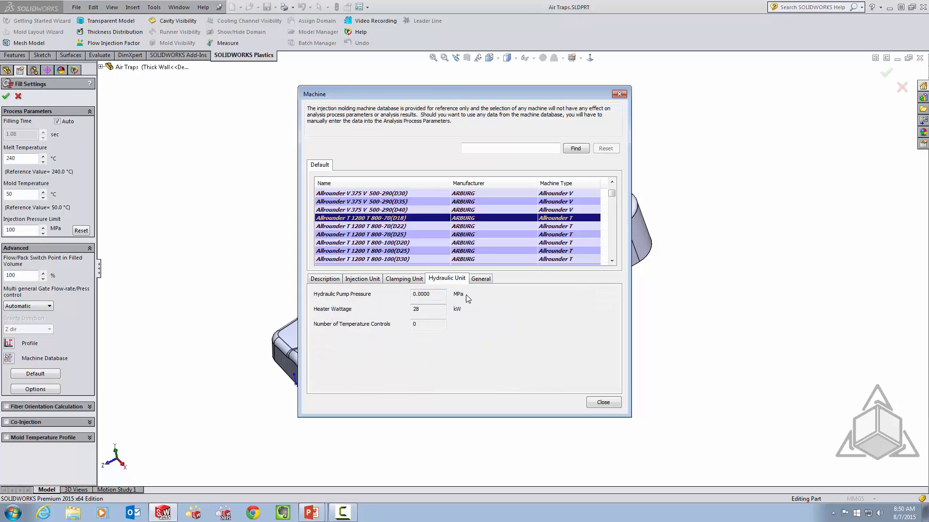
pyautogui.click(331, 280)
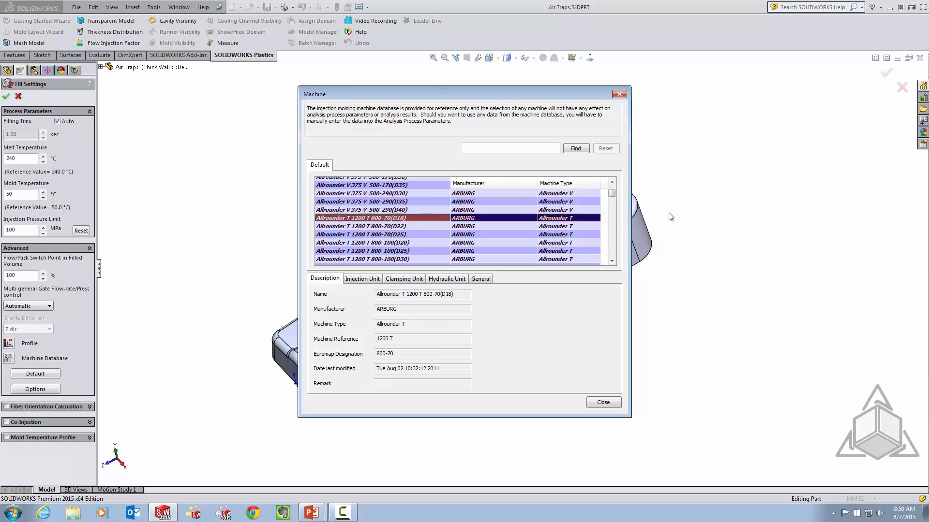
# Browse back to the start of the machine list, and close the machine database and the fill settings without applying changes.
pyautogui.click(613, 183)
pyautogui.moveTo(613, 191); pyautogui.dragTo(614, 186)
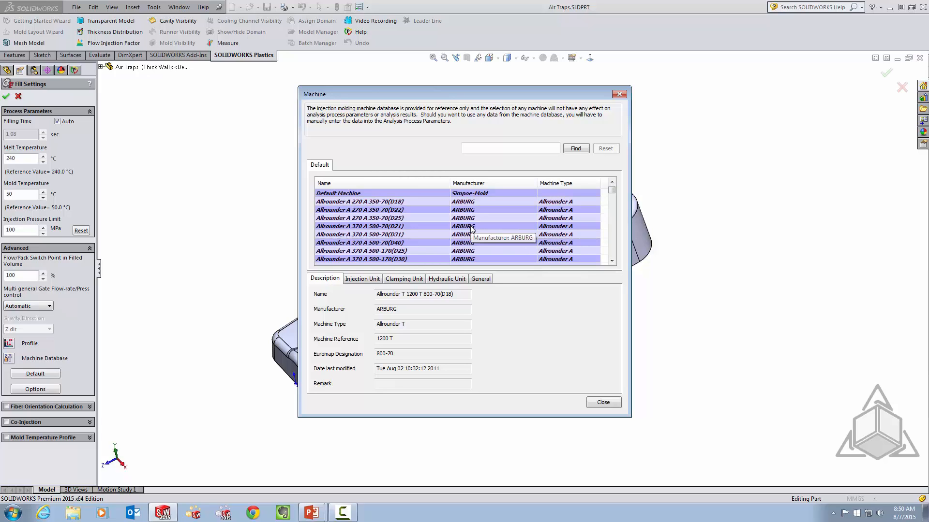
pyautogui.click(602, 403)
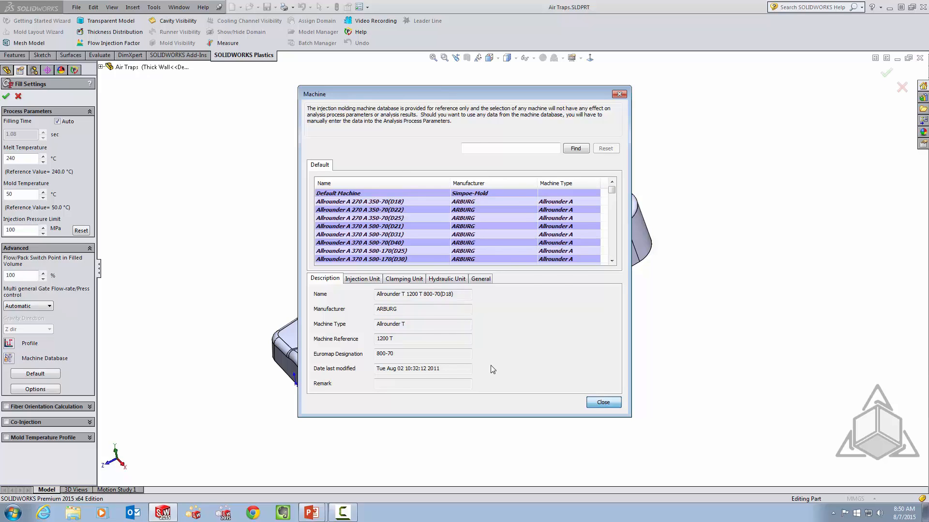
pyautogui.click(18, 95)
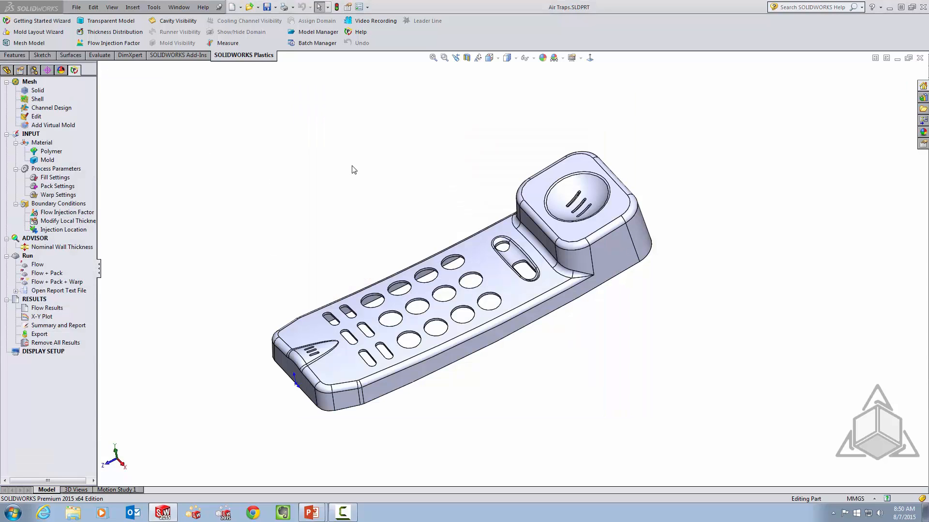
# Switch to the PowerPoint presentation and advance to the Injection Molding Cycle slide.
pyautogui.hotkey('alt', 'Tab')
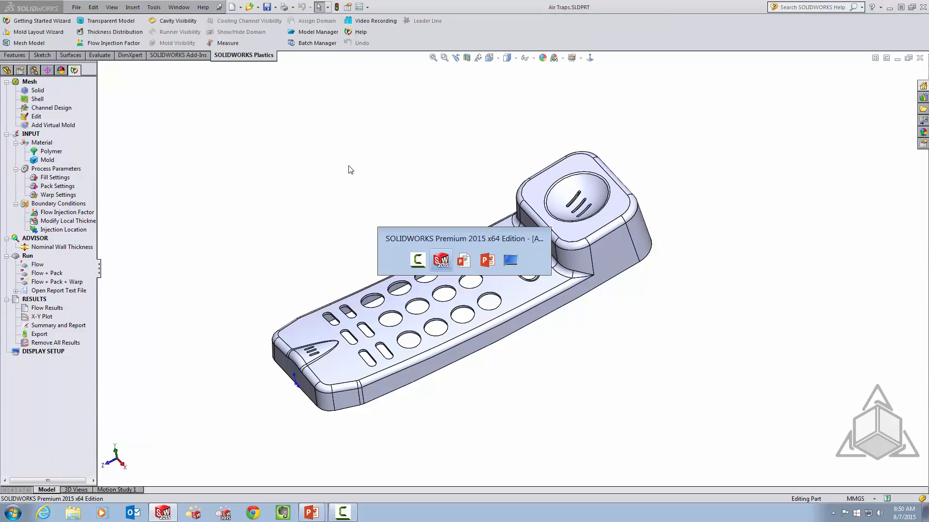
pyautogui.hotkey('alt', 'Tab')
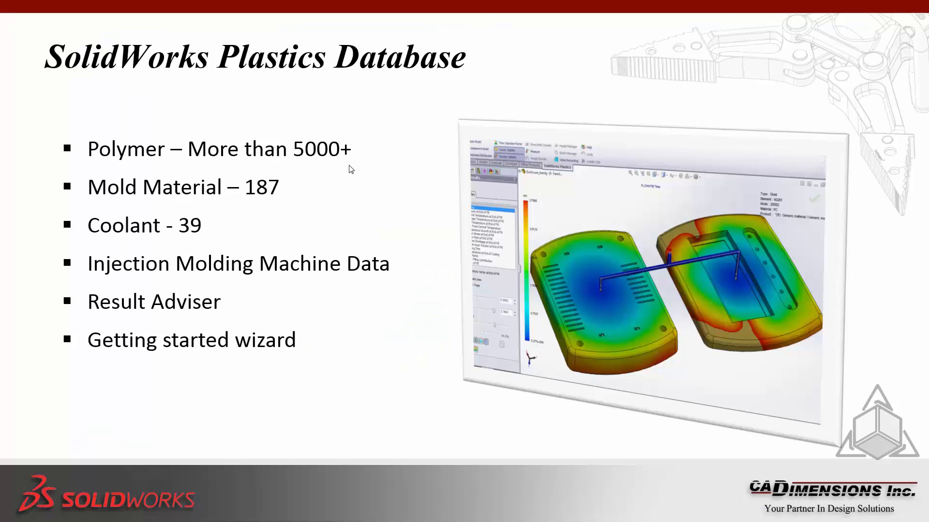
pyautogui.click(349, 166)
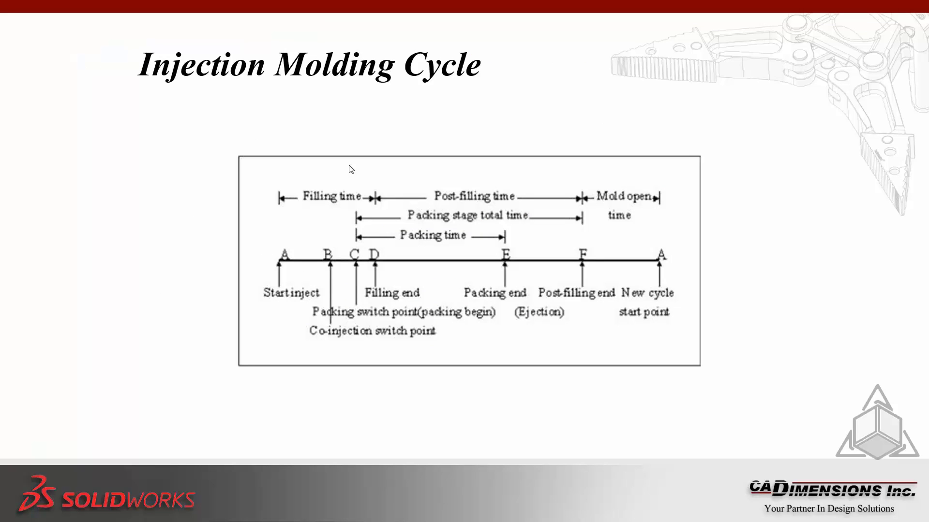
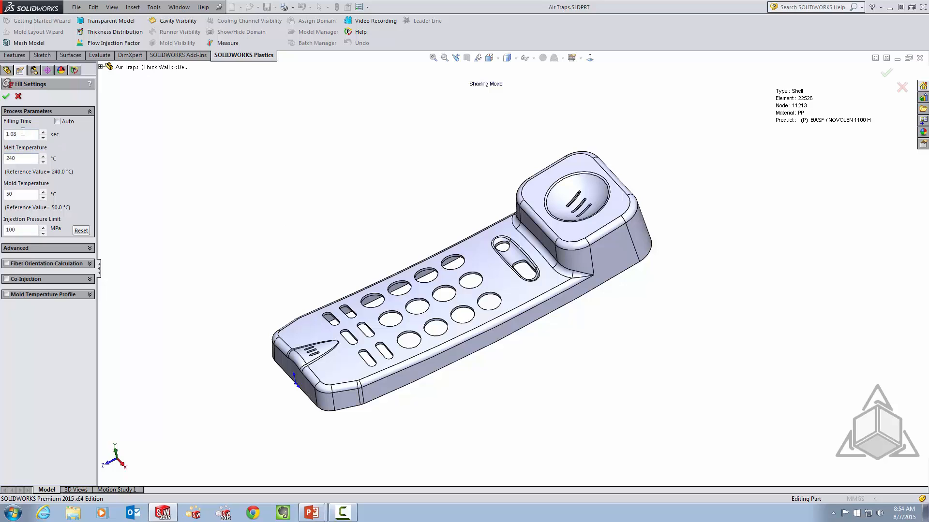
# Set the filling time to automatic, look over the handset, and discard the fill settings.
pyautogui.click(58, 122)
pyautogui.moveTo(524, 273); pyautogui.dragTo(544, 263, button='middle')
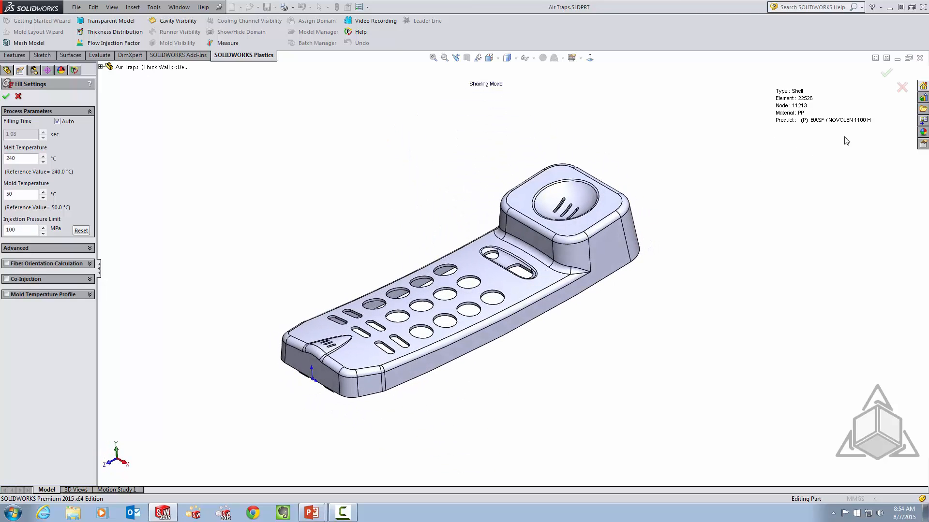
pyautogui.moveTo(552, 210); pyautogui.dragTo(541, 253, button='middle')
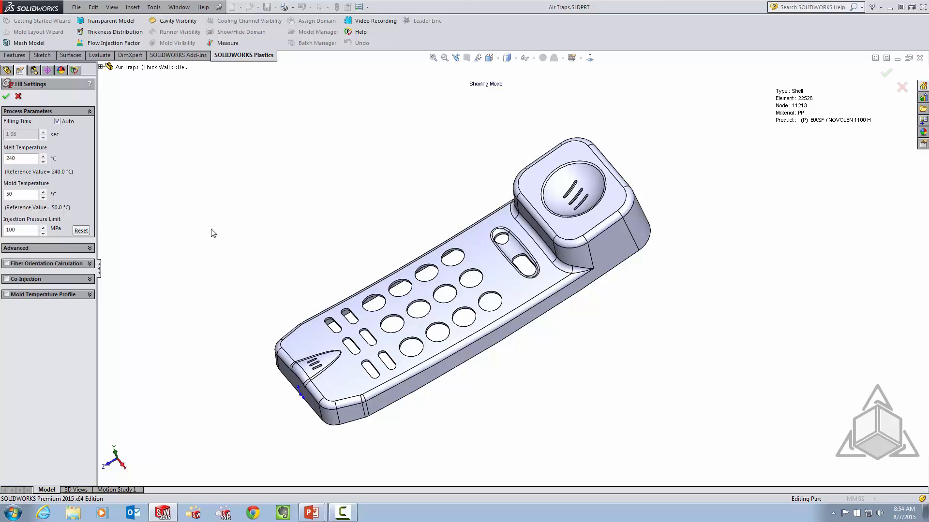
pyautogui.click(19, 97)
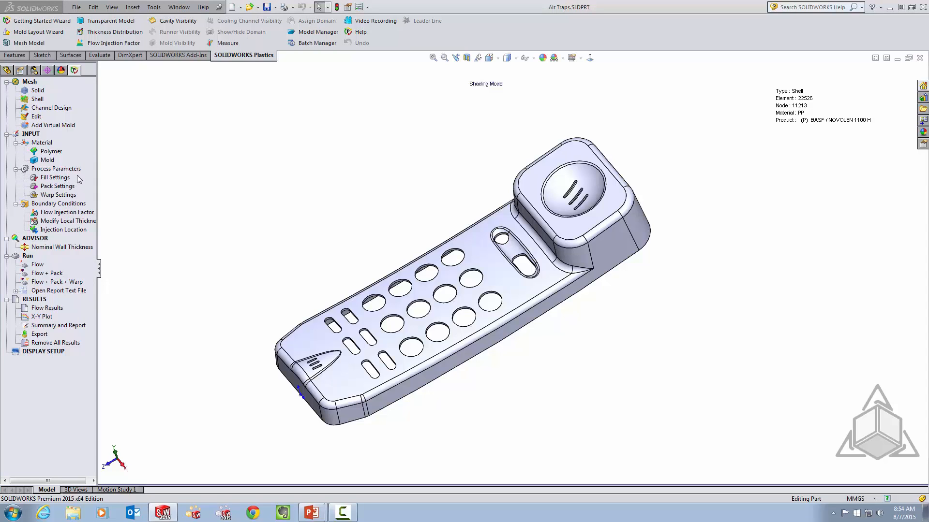
# Load the flow results and view the Fill Time plot on the outside and inside of the handset.
pyautogui.rightClick(42, 310)
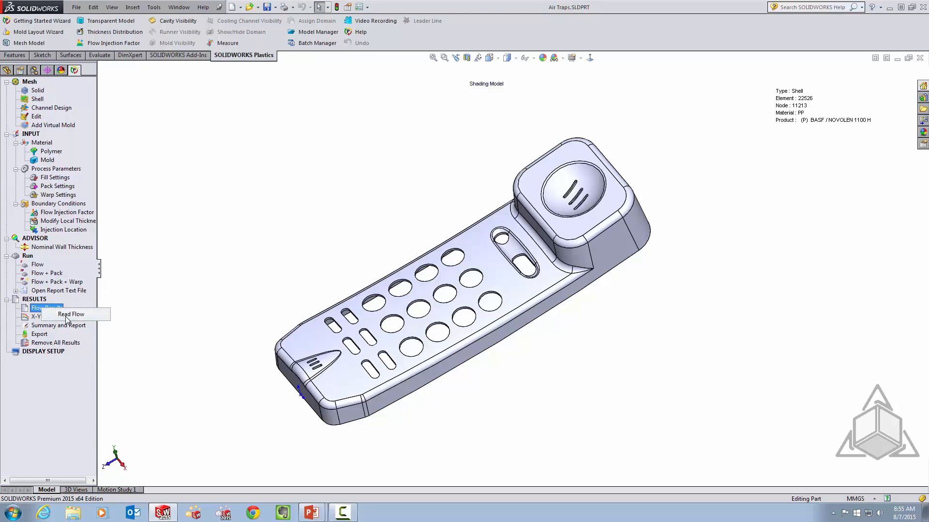
pyautogui.click(71, 315)
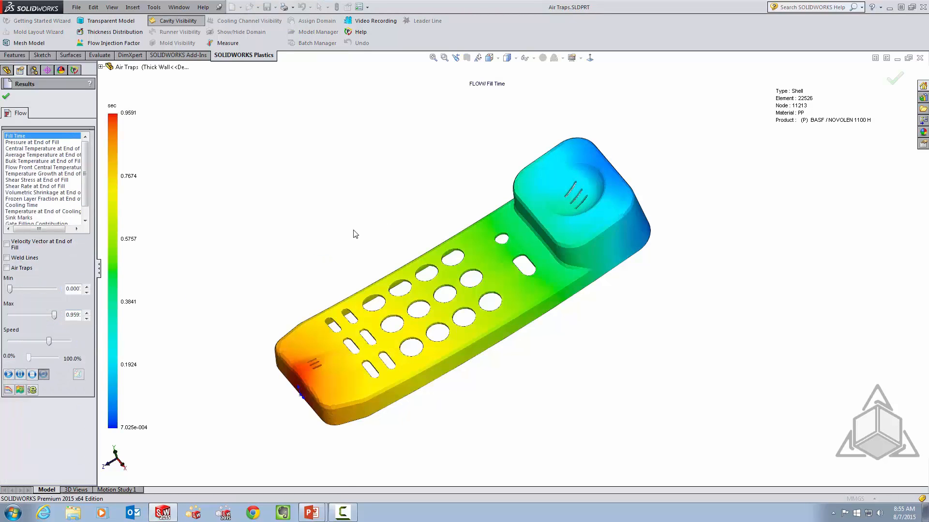
pyautogui.moveTo(414, 209); pyautogui.dragTo(407, 235, button='middle')
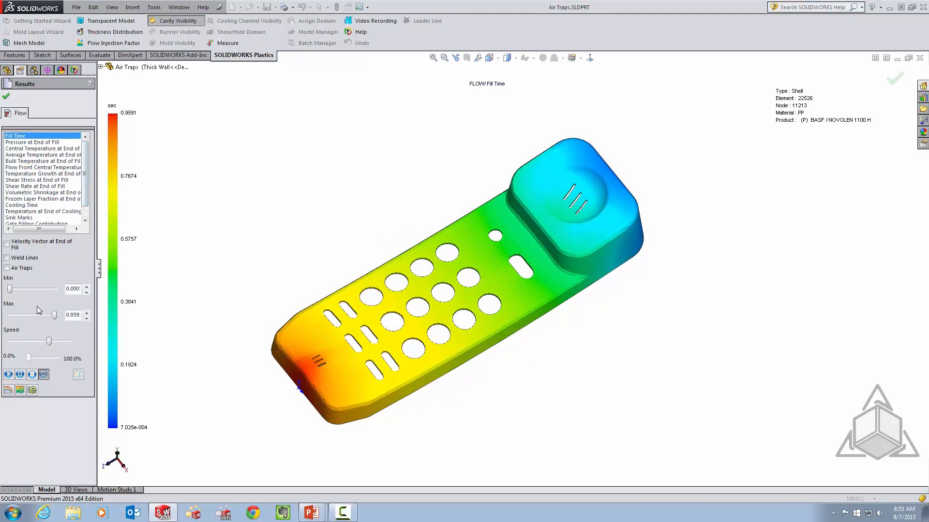
pyautogui.moveTo(416, 157); pyautogui.dragTo(524, 199, button='middle')
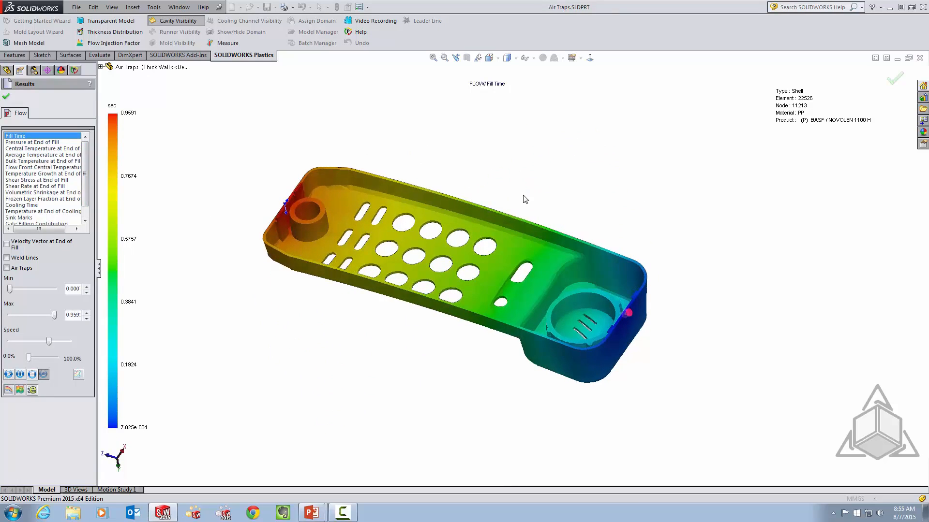
# Play the Fill Time animation at the slowest speed and examine how the earpiece end fills.
pyautogui.click(8, 374)
pyautogui.moveTo(434, 195); pyautogui.dragTo(442, 216, button='middle')
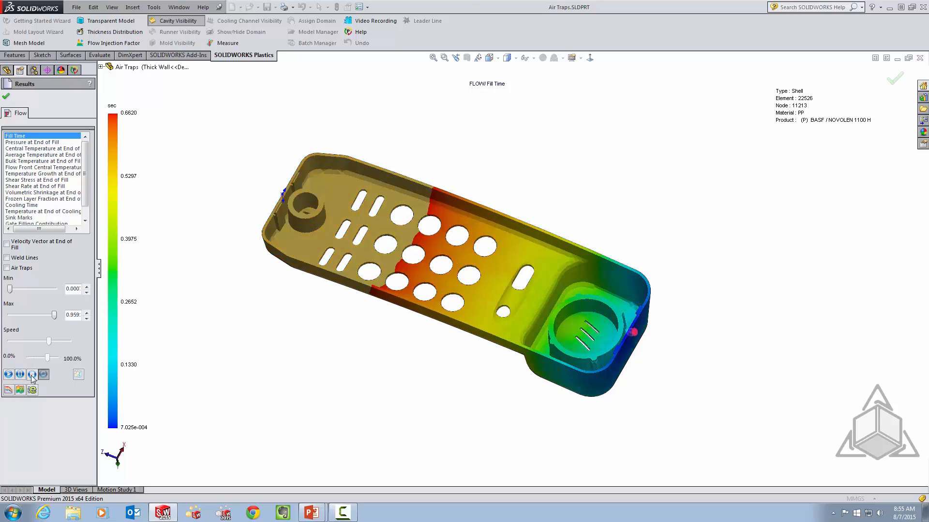
pyautogui.moveTo(49, 342); pyautogui.dragTo(1, 351)
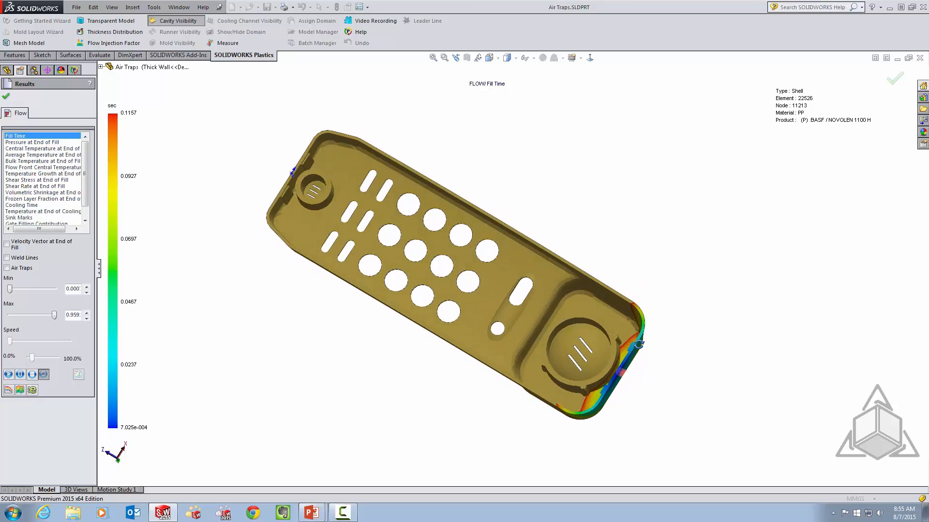
pyautogui.scroll(-4, 520, 320)
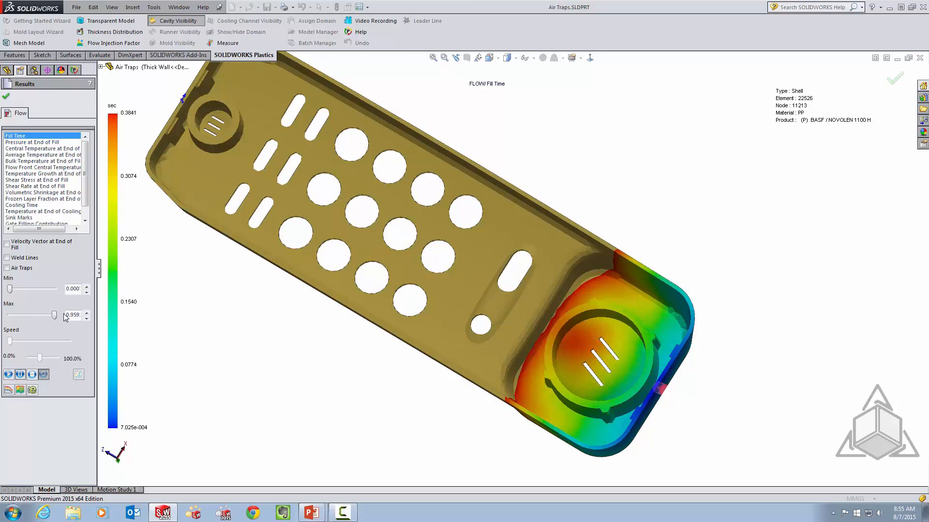
# Limit the Fill Time plot to a maximum of 0.365 s and examine the flow front around the earpiece.
pyautogui.moveTo(66, 315); pyautogui.dragTo(125, 320)
pyautogui.write('.365')
pyautogui.press('Return')
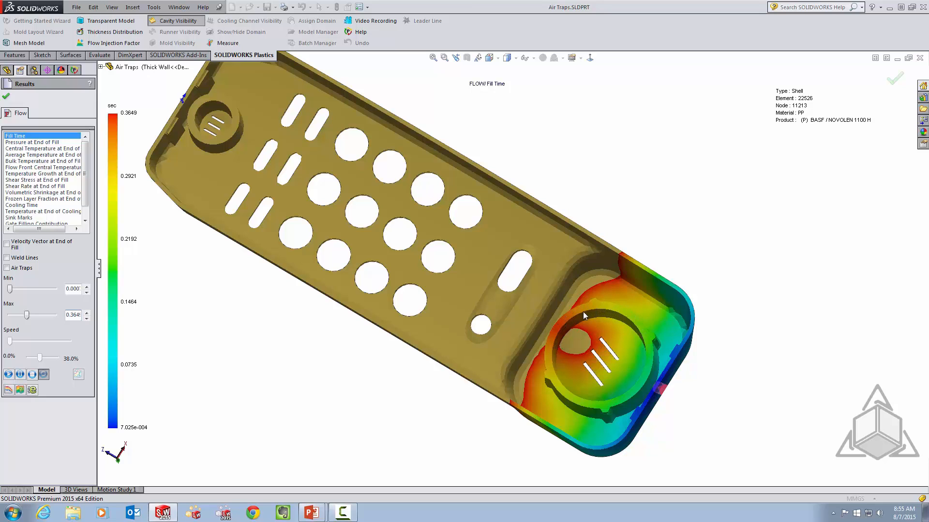
pyautogui.moveTo(562, 330); pyautogui.dragTo(549, 318, button='middle')
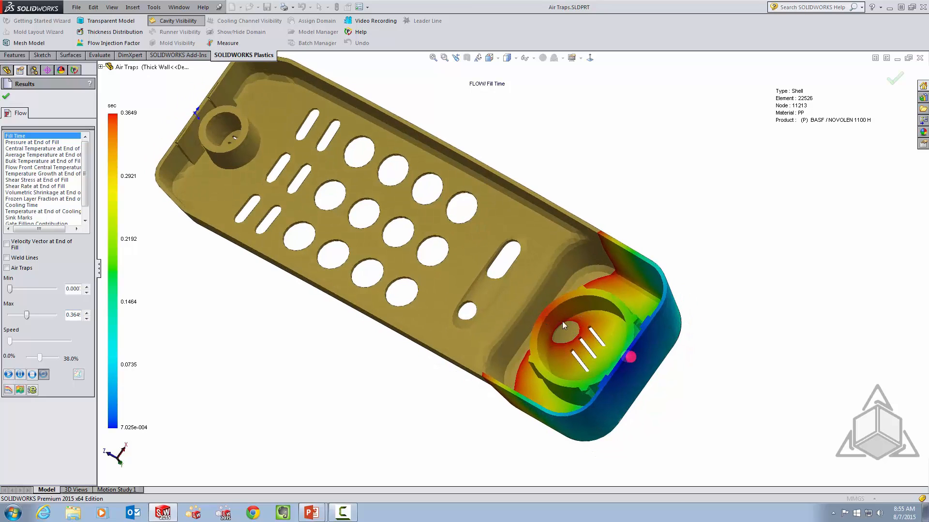
pyautogui.moveTo(587, 346); pyautogui.dragTo(512, 355, button='middle')
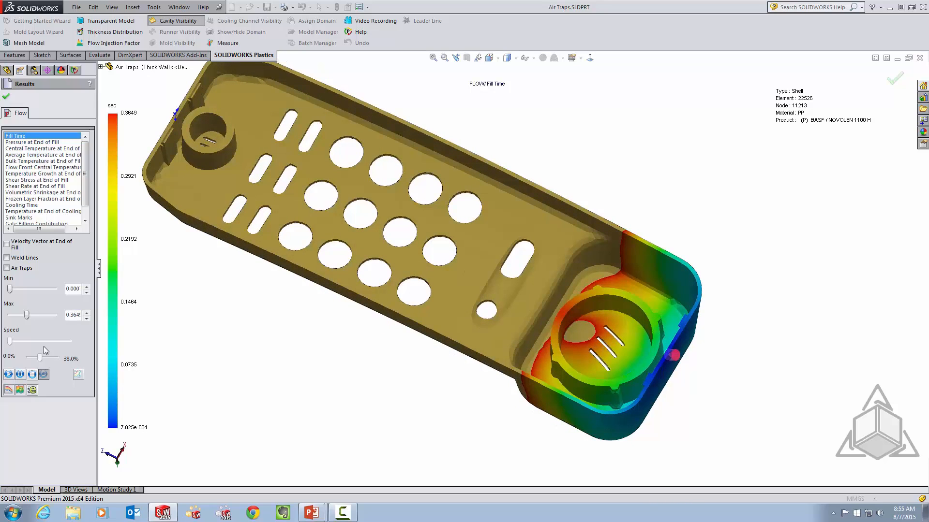
# Restore the Fill Time plot's full range, display the air traps on it, and examine their locations along the handset.
pyautogui.click(32, 376)
pyautogui.moveTo(26, 315); pyautogui.dragTo(81, 320)
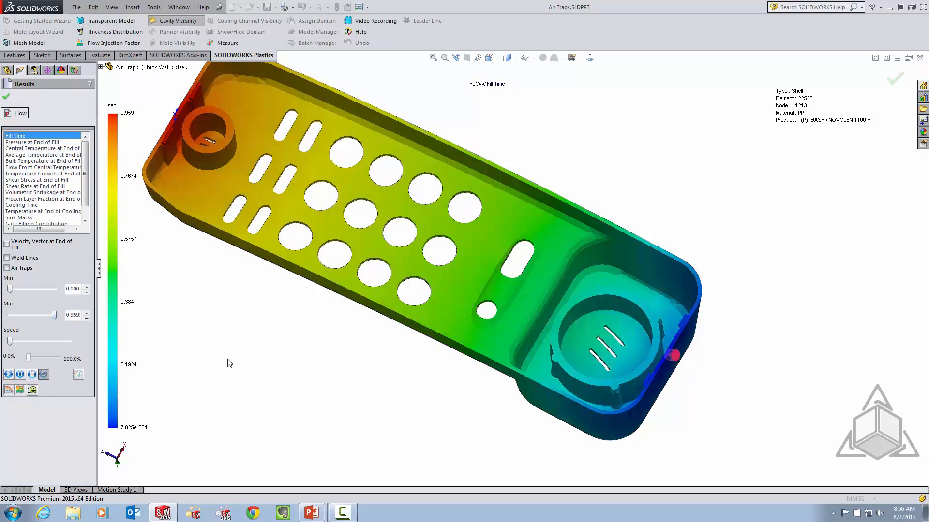
pyautogui.click(7, 268)
pyautogui.moveTo(453, 334); pyautogui.dragTo(451, 324, button='middle')
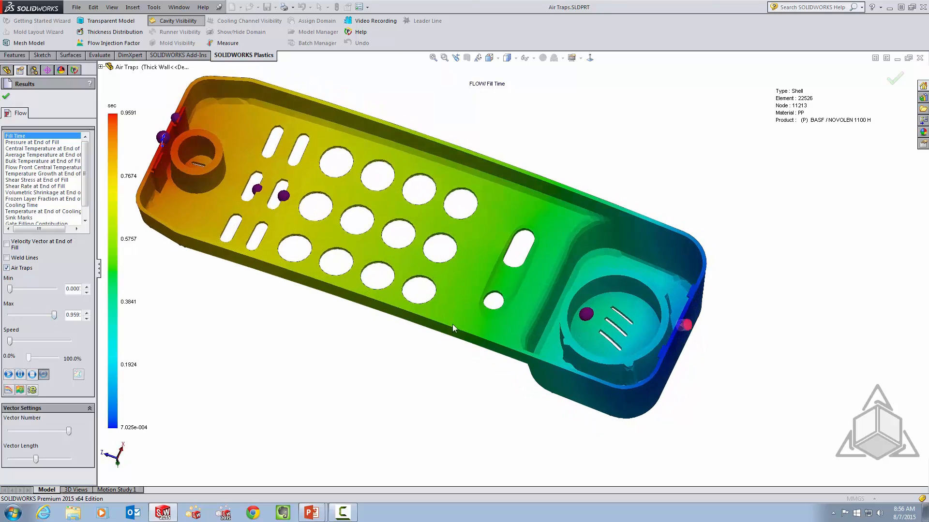
pyautogui.scroll(-3, 593, 301)
pyautogui.scroll(8, 597, 337)
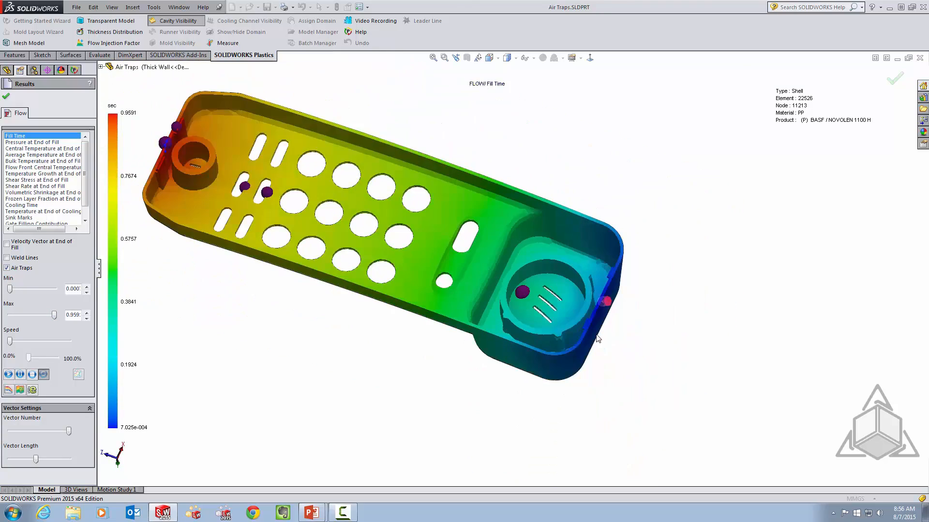
pyautogui.scroll(-7, 424, 258)
pyautogui.scroll(2, 278, 157)
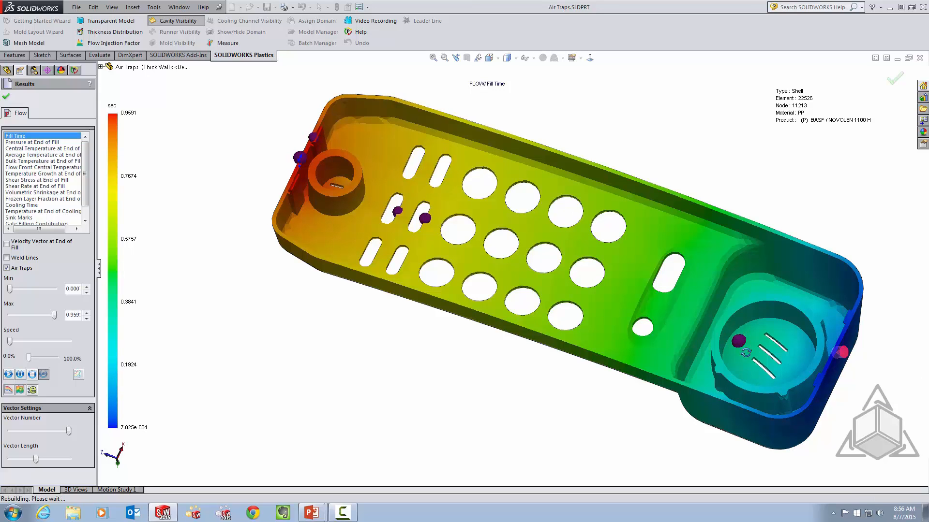
pyautogui.moveTo(747, 350); pyautogui.dragTo(750, 306, button='middle')
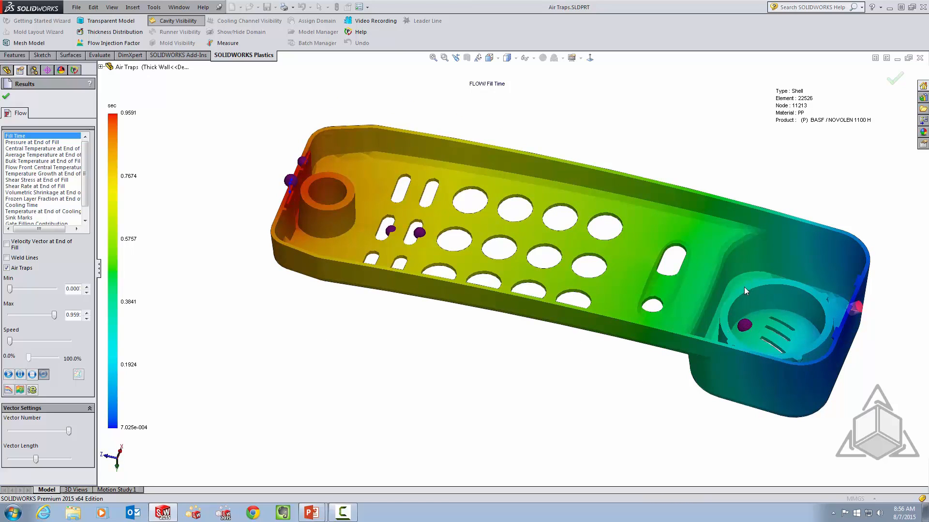
# Hide the air traps, display the weld lines, and examine them overlaid on the Fill Time plot.
pyautogui.click(7, 268)
pyautogui.moveTo(419, 268); pyautogui.dragTo(399, 280, button='middle')
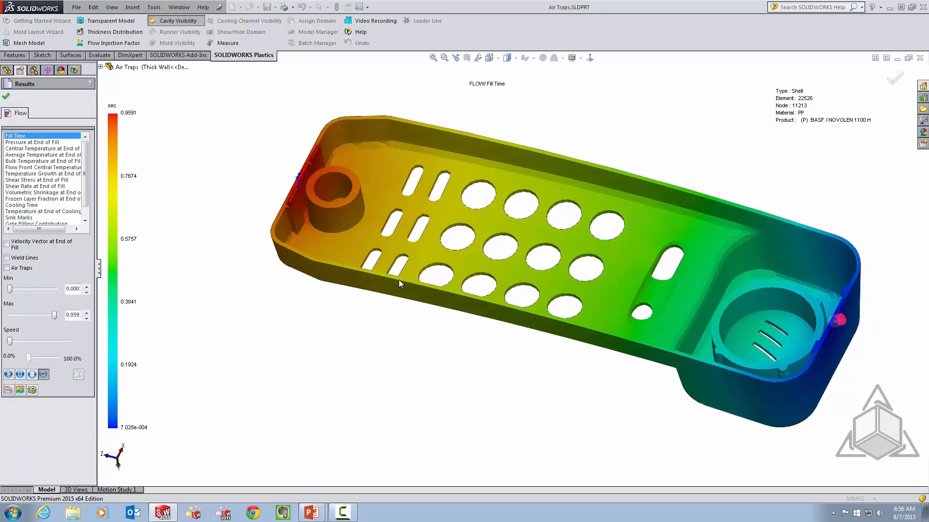
pyautogui.click(7, 258)
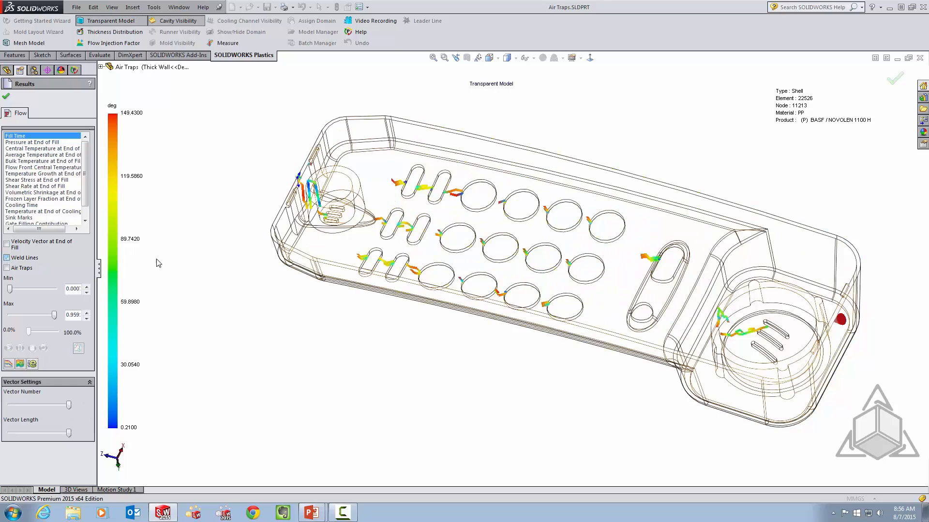
pyautogui.moveTo(581, 250); pyautogui.dragTo(475, 252, button='middle')
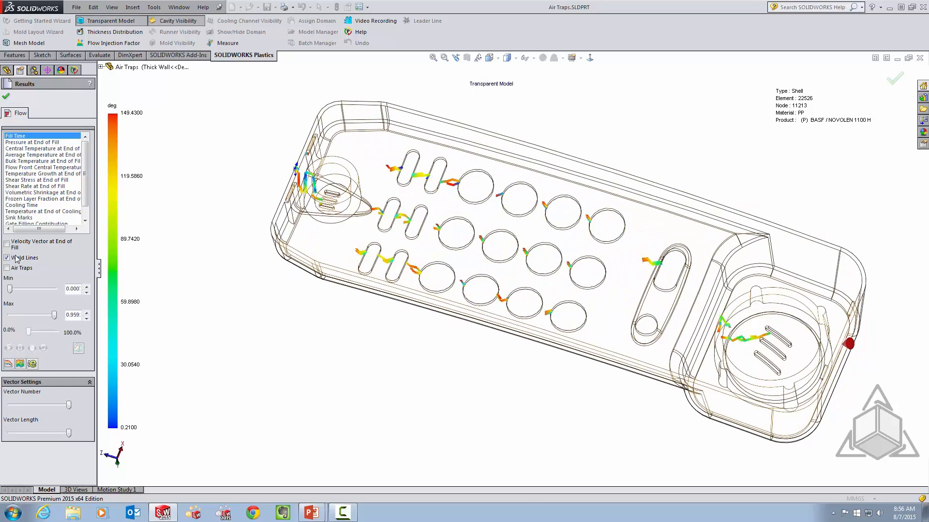
pyautogui.click(18, 136)
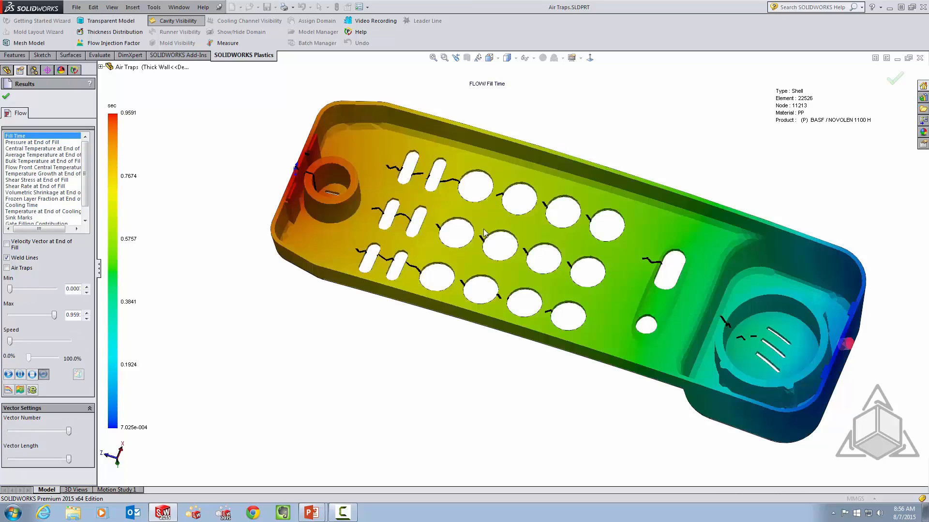
pyautogui.moveTo(569, 270); pyautogui.dragTo(567, 322, button='middle')
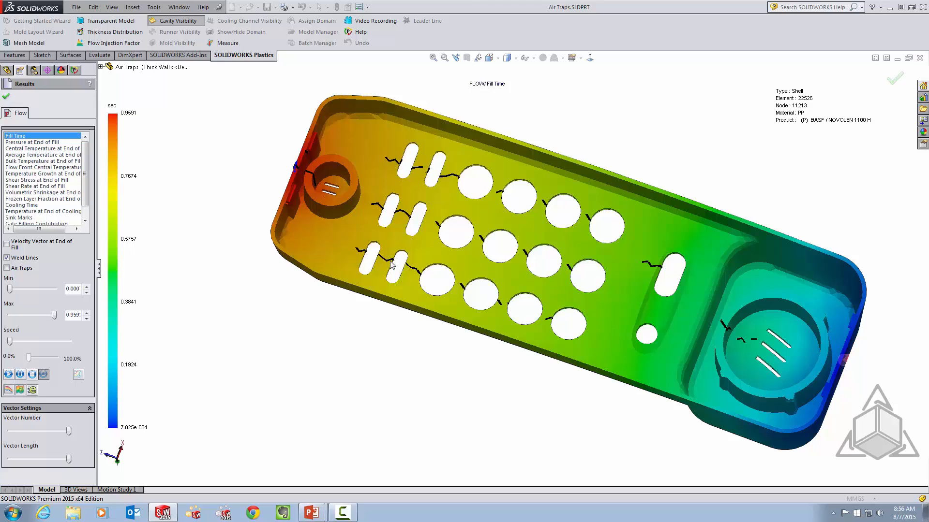
# Hide the weld lines and examine the Fill Time plot along the handset toward the injection end.
pyautogui.click(7, 259)
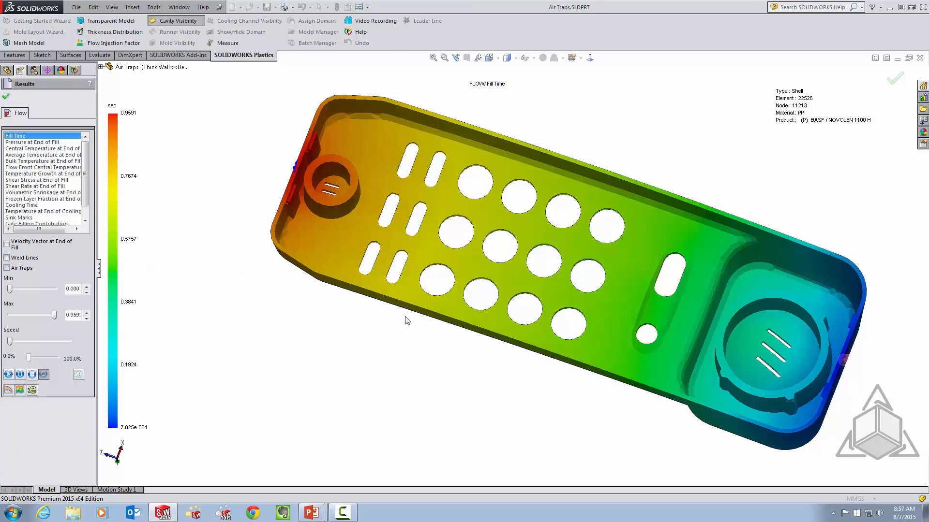
pyautogui.scroll(-1, 677, 326)
pyautogui.scroll(2, 676, 326)
pyautogui.scroll(-2, 767, 304)
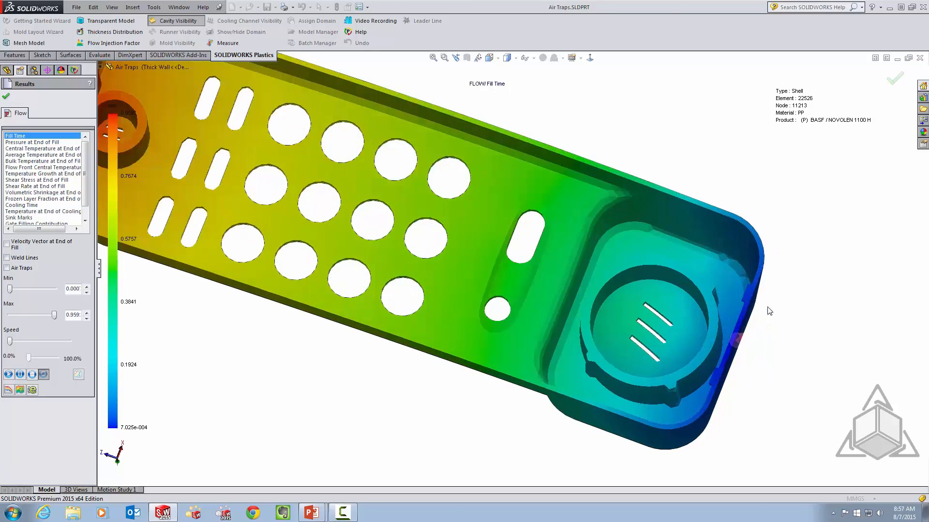
pyautogui.scroll(1, 544, 283)
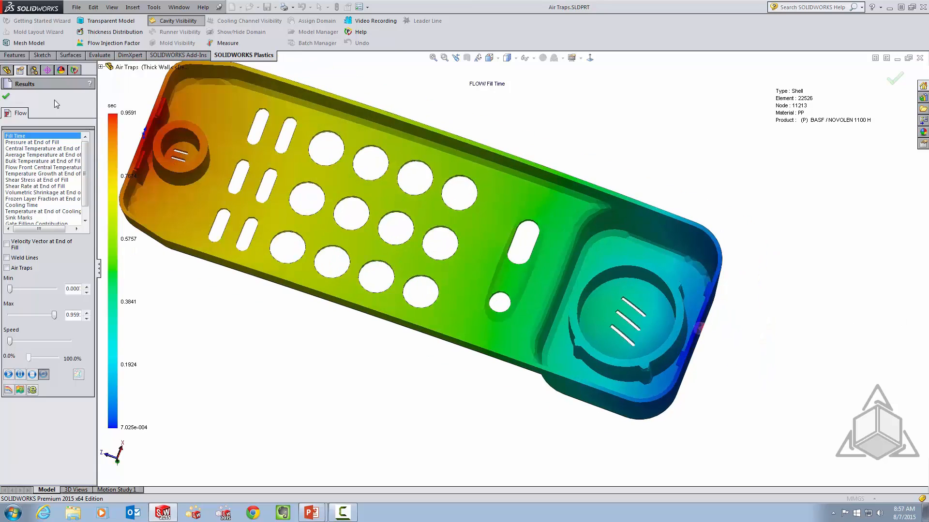
# Close the flow results of the Thick Wall configuration and activate the Default configuration.
pyautogui.click(34, 73)
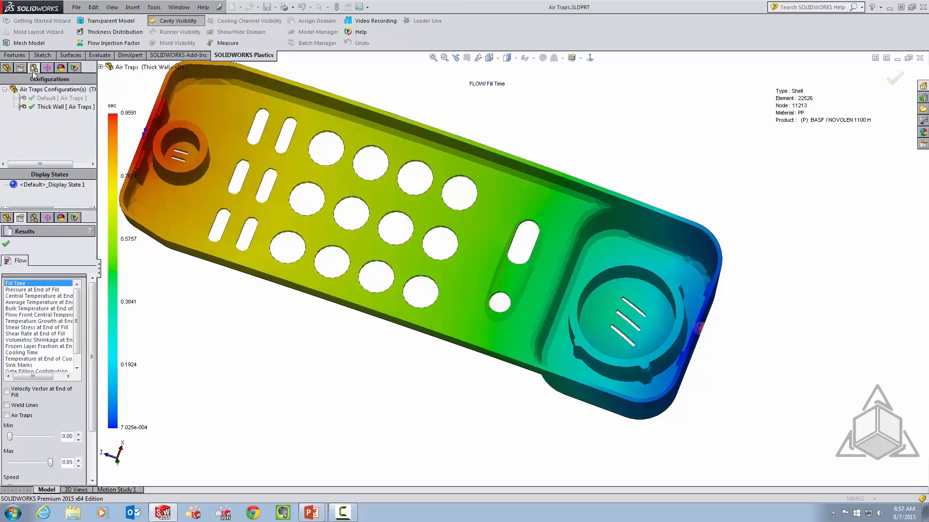
pyautogui.click(45, 98)
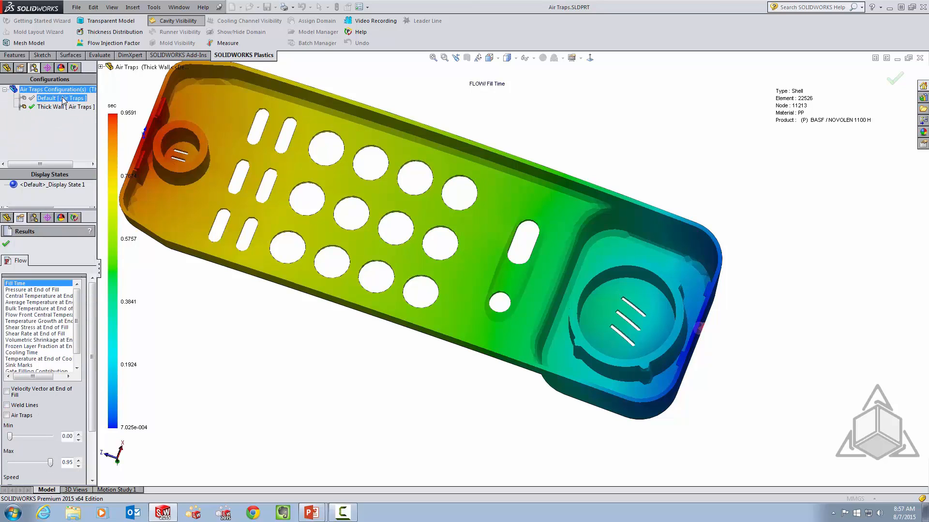
pyautogui.click(6, 244)
pyautogui.click(35, 72)
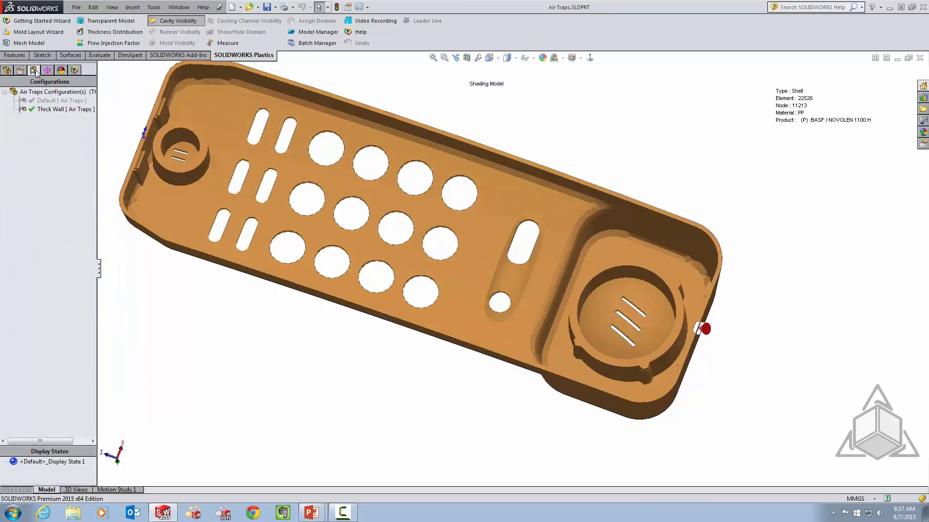
pyautogui.doubleClick(48, 100)
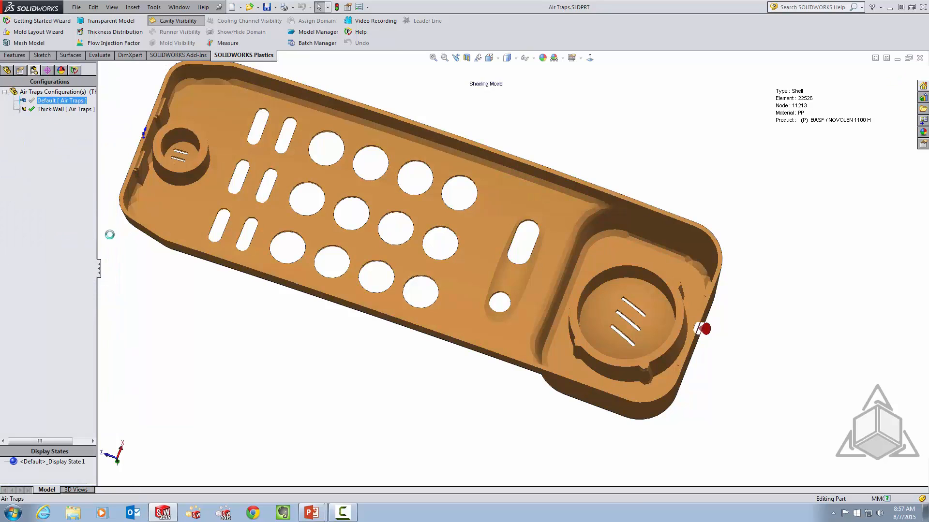
pyautogui.click(507, 279)
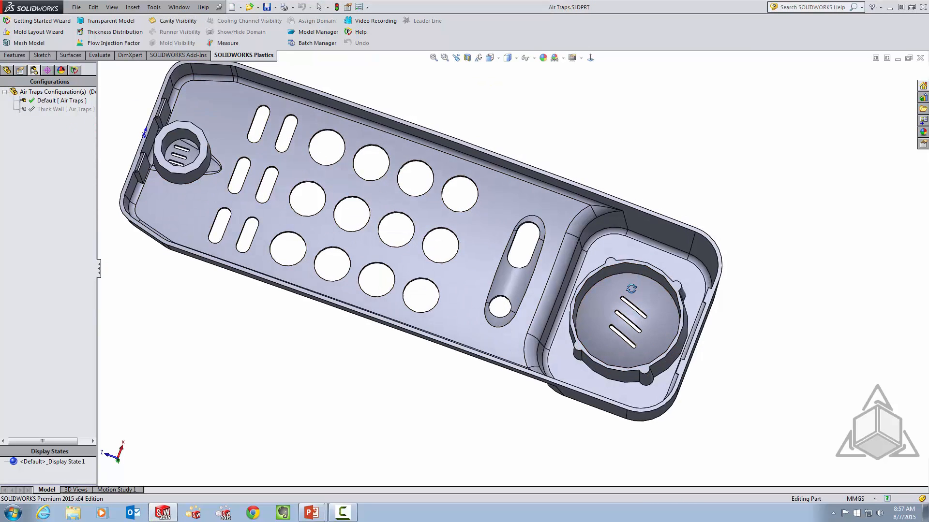
# Load the Default configuration's flow results and play the Fill Time animation around the earpiece.
pyautogui.moveTo(616, 317); pyautogui.dragTo(608, 269, button='middle')
pyautogui.click(74, 70)
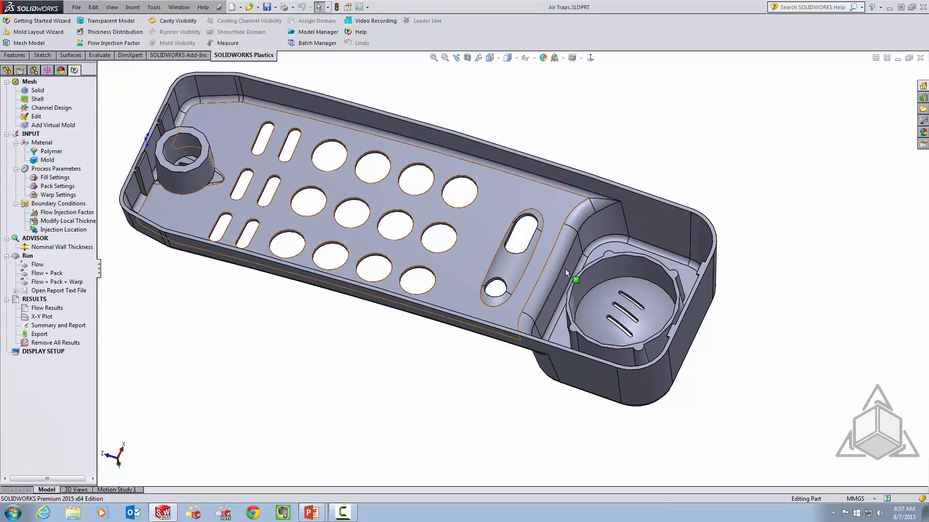
pyautogui.scroll(-5, 622, 293)
pyautogui.scroll(3, 588, 295)
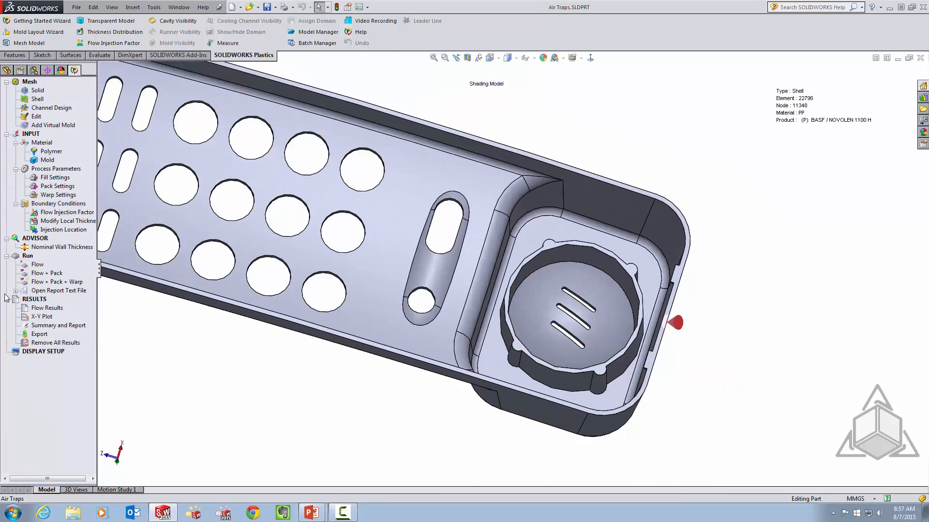
pyautogui.rightClick(43, 308)
pyautogui.click(68, 316)
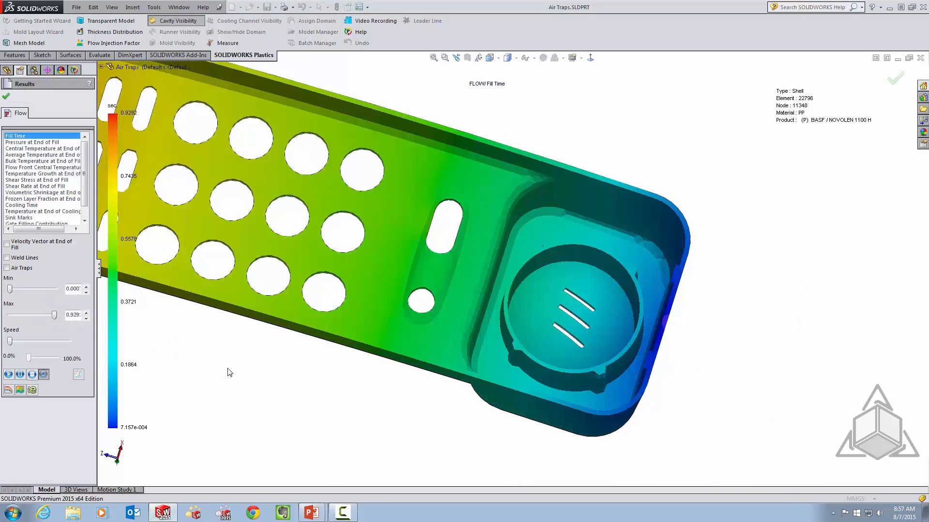
pyautogui.click(9, 375)
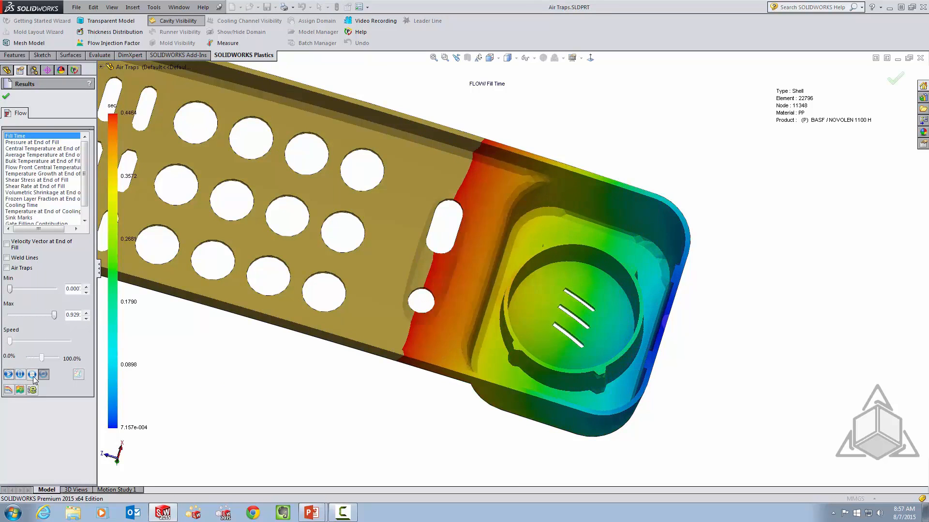
# Display the air traps on the Fill Time plot, examine their locations along the handset, and close the results.
pyautogui.click(7, 269)
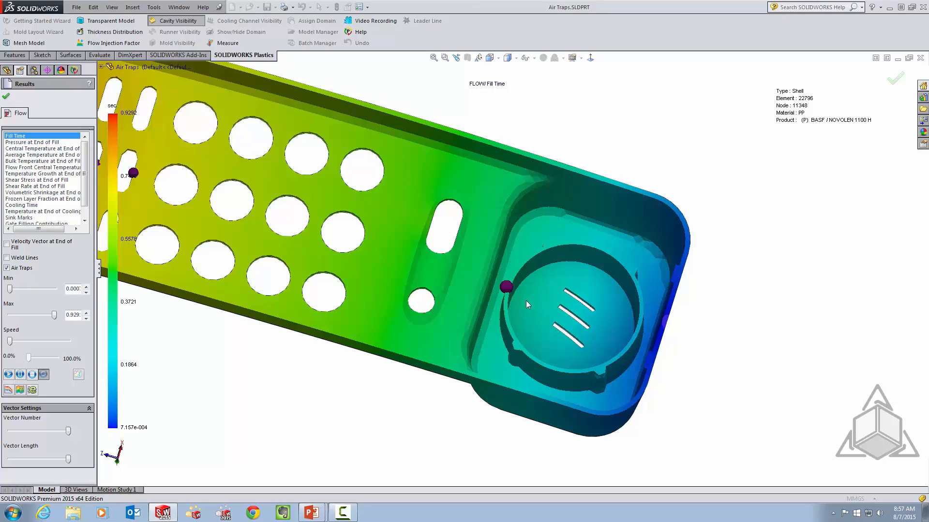
pyautogui.scroll(4, 580, 294)
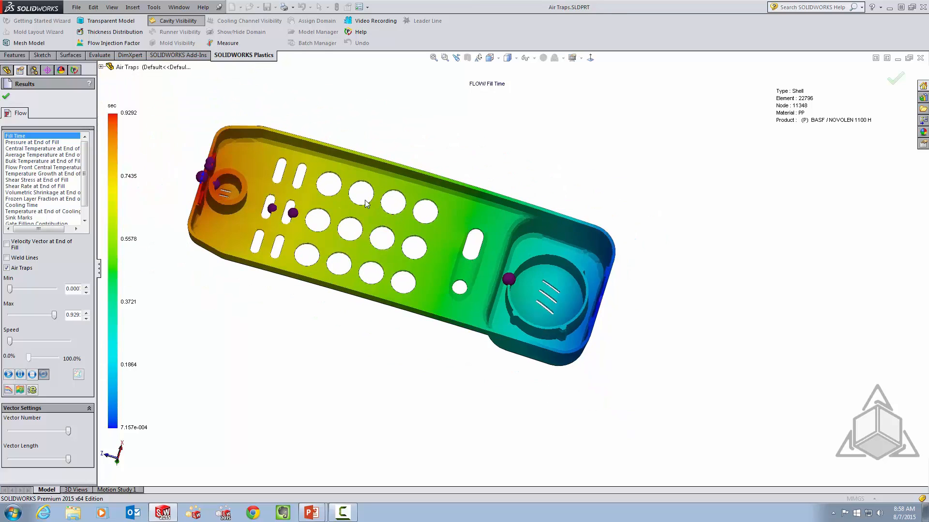
pyautogui.moveTo(496, 268)
pyautogui.mouseDown(button='middle')
pyautogui.moveTo(432, 244)
pyautogui.moveTo(490, 269)
pyautogui.mouseUp(button='middle')
pyautogui.scroll(-2, 526, 275)
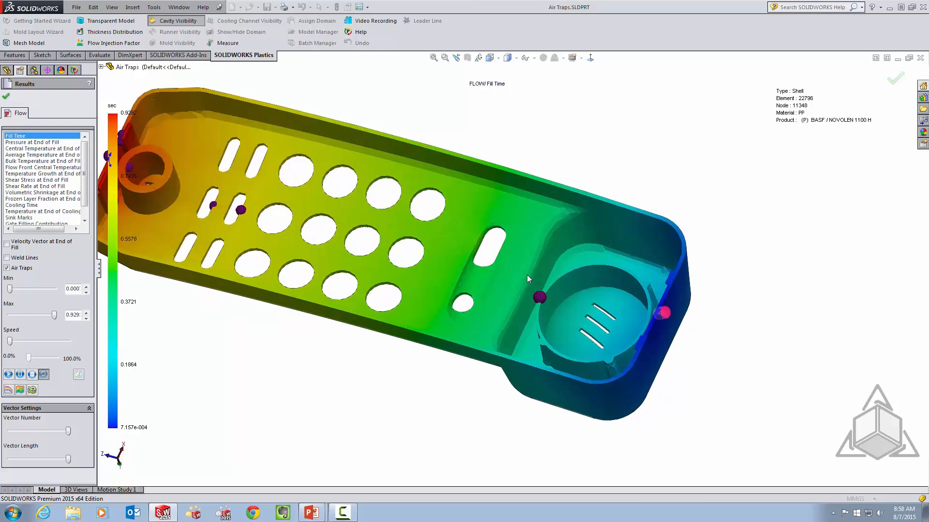
pyautogui.click(6, 96)
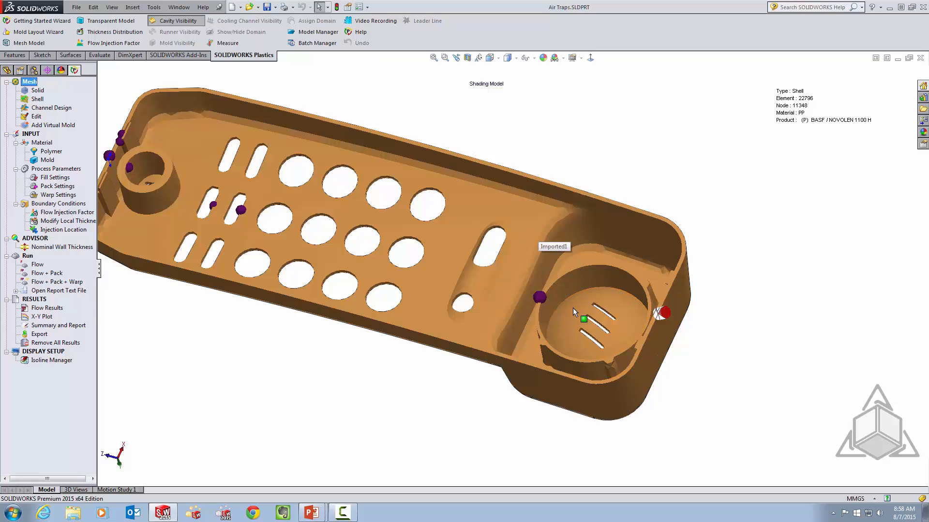
pyautogui.scroll(2, 573, 307)
pyautogui.scroll(-2, 602, 306)
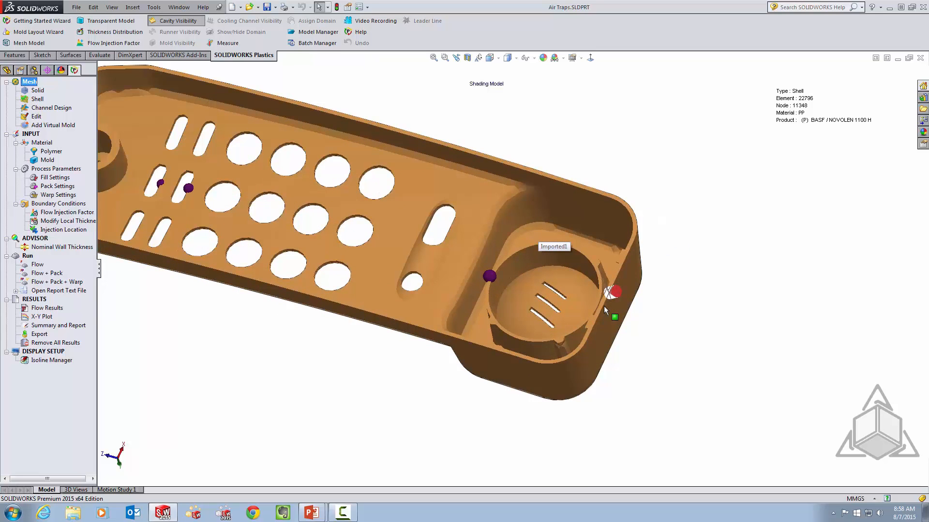
# Close the Air Traps part and open the recent file Minimizing Sink Marks 1.SLDPRT.
pyautogui.click(919, 58)
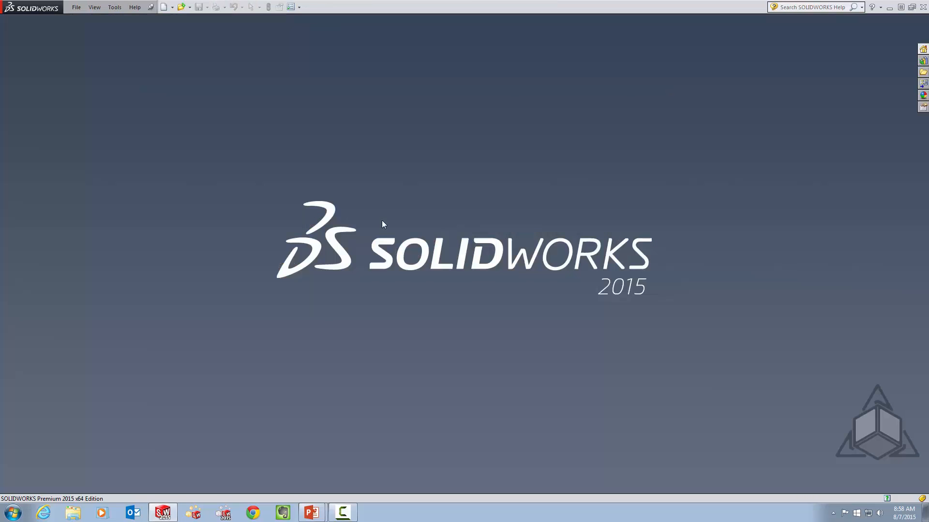
pyautogui.click(77, 8)
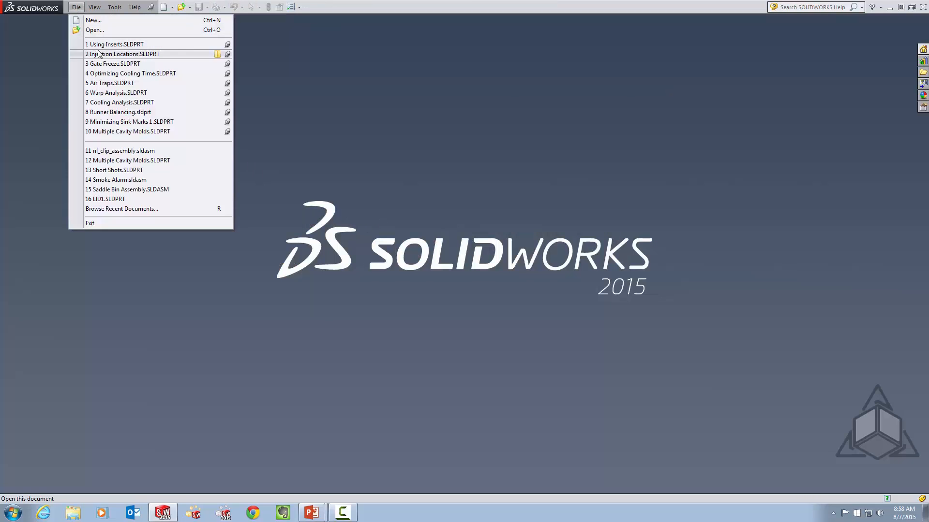
pyautogui.click(110, 122)
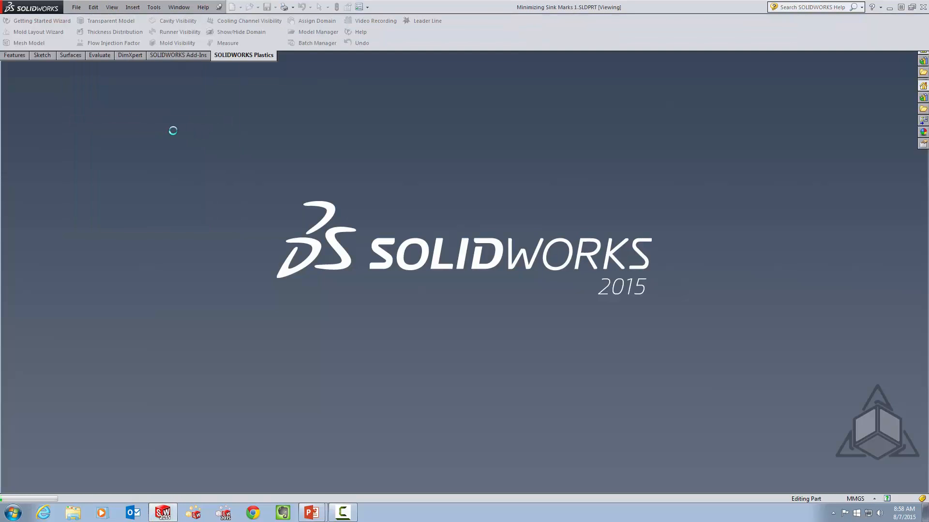
pyautogui.press('Return')
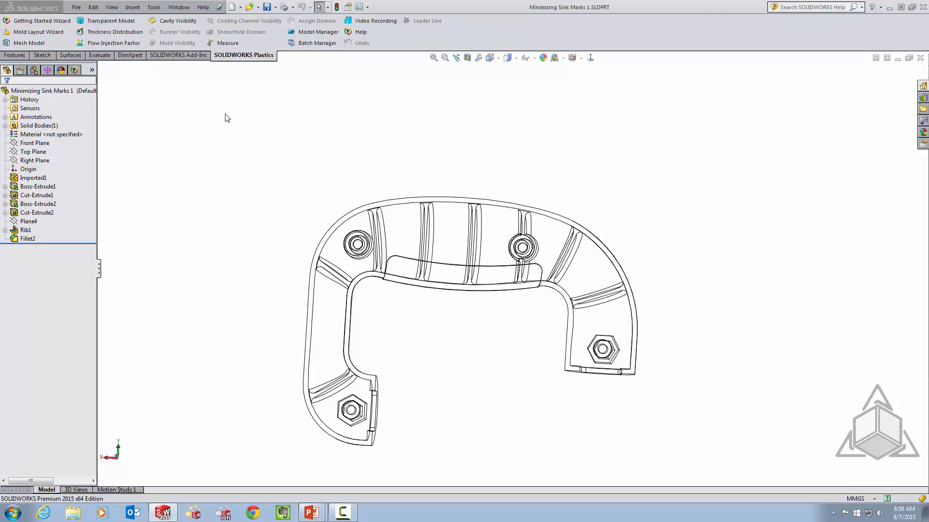
# Turn the handle to its ribbed inner side and display the model shaded with edges.
pyautogui.moveTo(226, 116); pyautogui.dragTo(398, 193, button='middle')
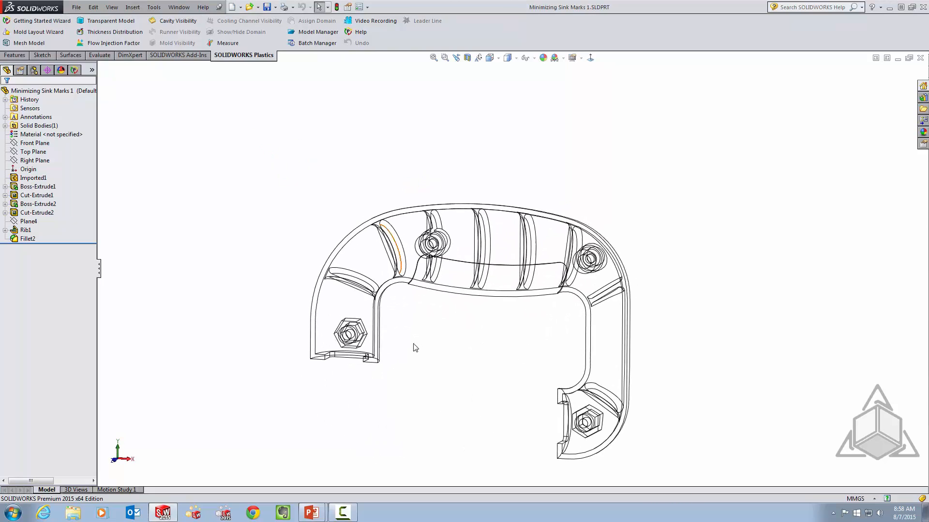
pyautogui.scroll(4, 414, 346)
pyautogui.scroll(-5, 500, 327)
pyautogui.moveTo(509, 232); pyautogui.dragTo(513, 241, button='middle')
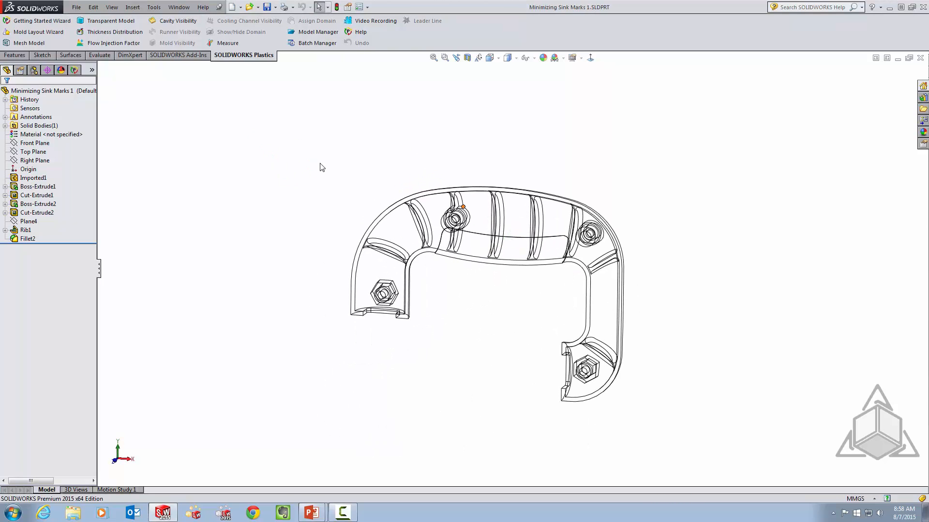
pyautogui.click(34, 70)
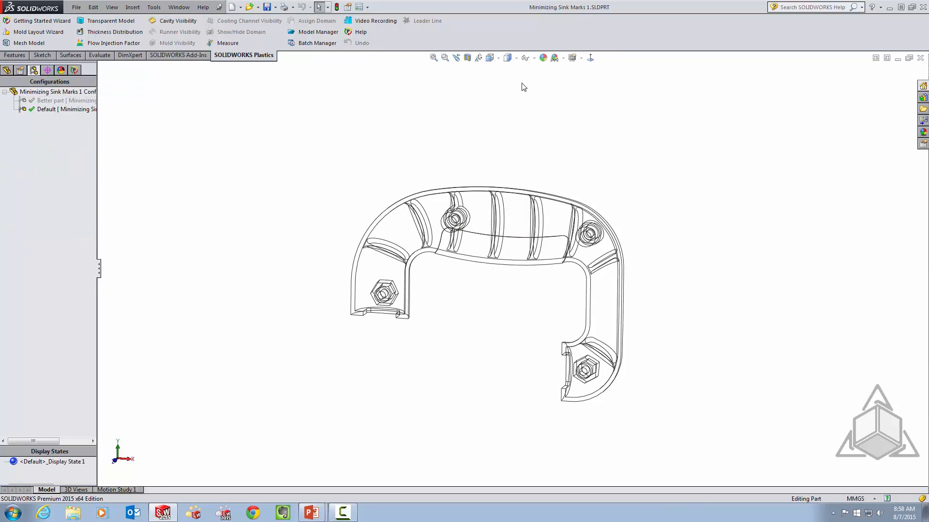
pyautogui.click(516, 59)
pyautogui.click(507, 69)
pyautogui.scroll(-4, 502, 223)
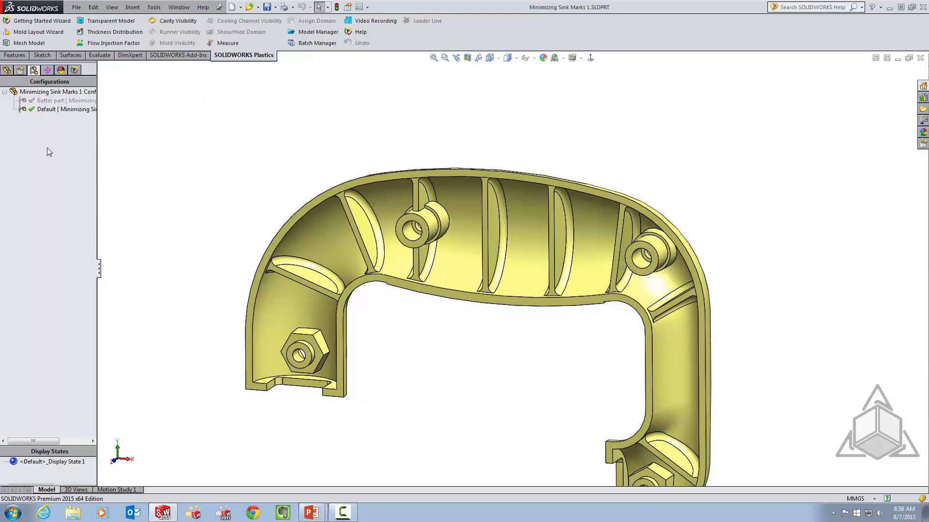
# Load the handle's flow results, display the Sink Marks plot, and examine it on the outer face.
pyautogui.click(74, 70)
pyautogui.rightClick(46, 308)
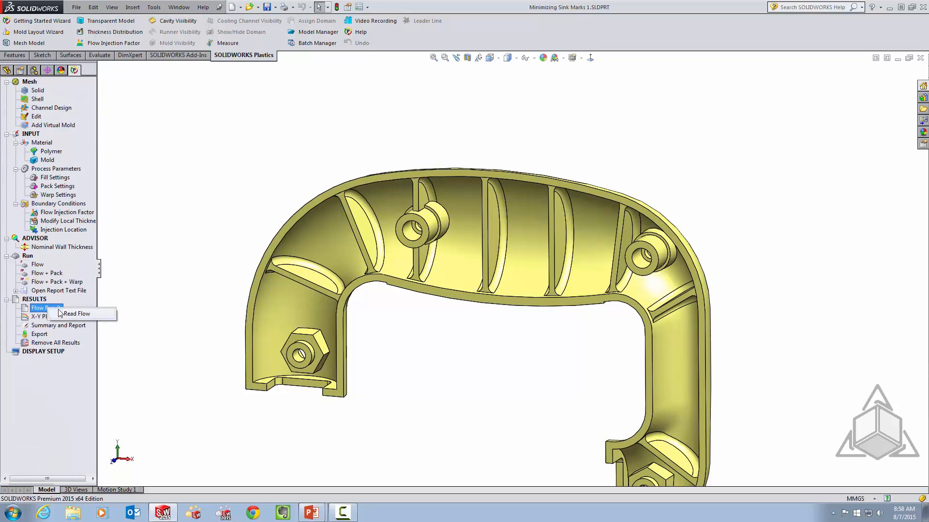
pyautogui.click(92, 313)
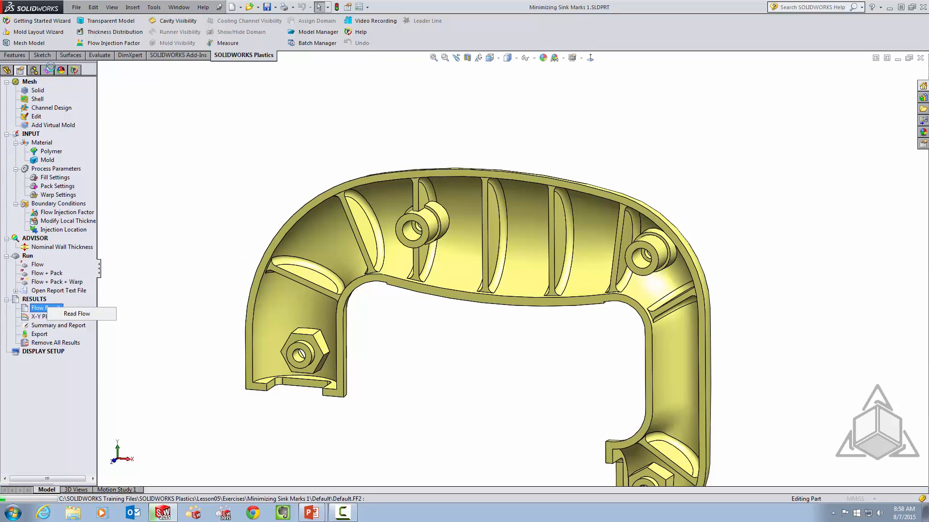
pyautogui.click(19, 218)
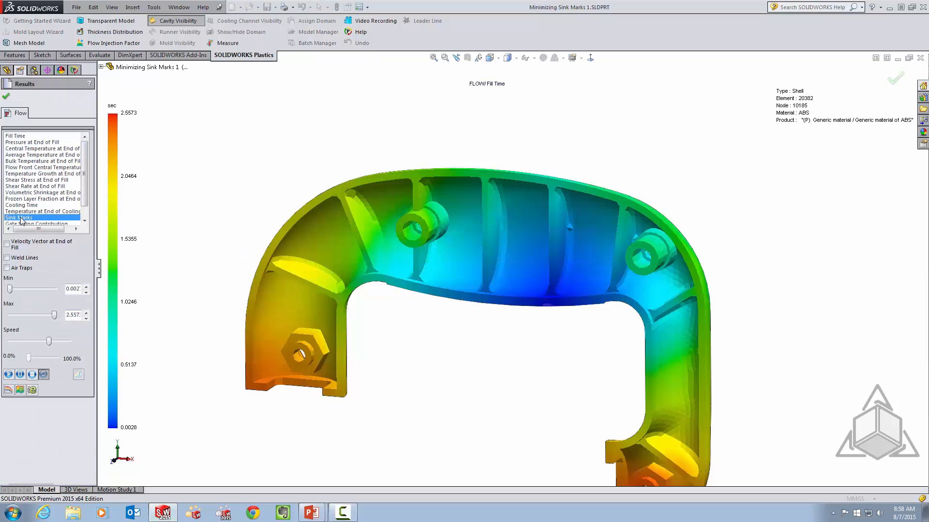
pyautogui.moveTo(734, 208); pyautogui.dragTo(611, 265, button='middle')
pyautogui.moveTo(676, 275); pyautogui.dragTo(543, 259, button='middle')
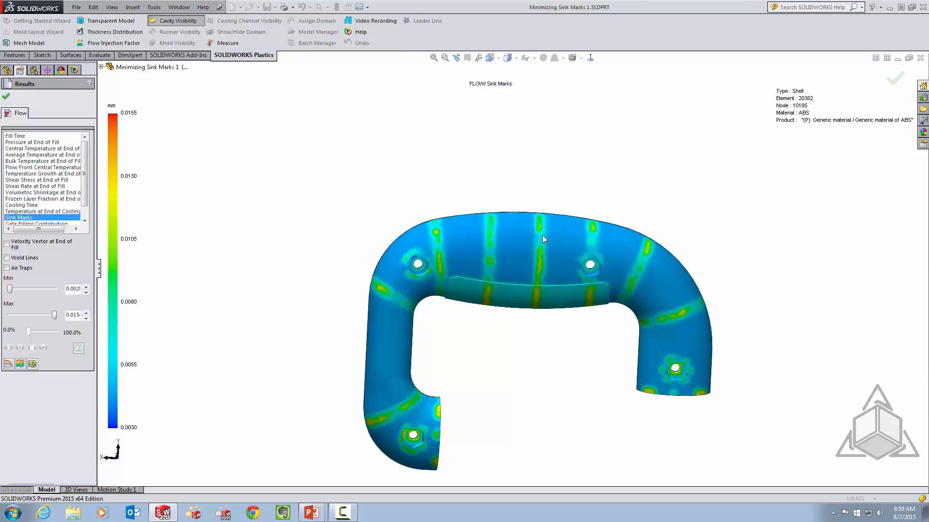
pyautogui.moveTo(542, 239)
pyautogui.mouseDown(button='middle')
pyautogui.moveTo(552, 262)
pyautogui.moveTo(550, 203)
pyautogui.moveTo(544, 241)
pyautogui.mouseUp(button='middle')
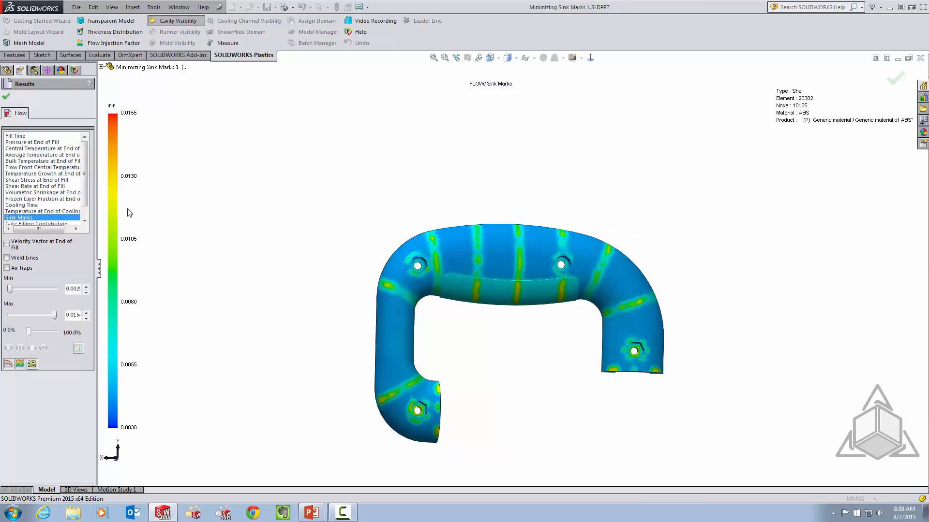
# Close the flow results and examine the thickness of the ribs inside the handle.
pyautogui.click(6, 96)
pyautogui.moveTo(484, 309); pyautogui.dragTo(545, 310, button='middle')
pyautogui.scroll(-3, 552, 270)
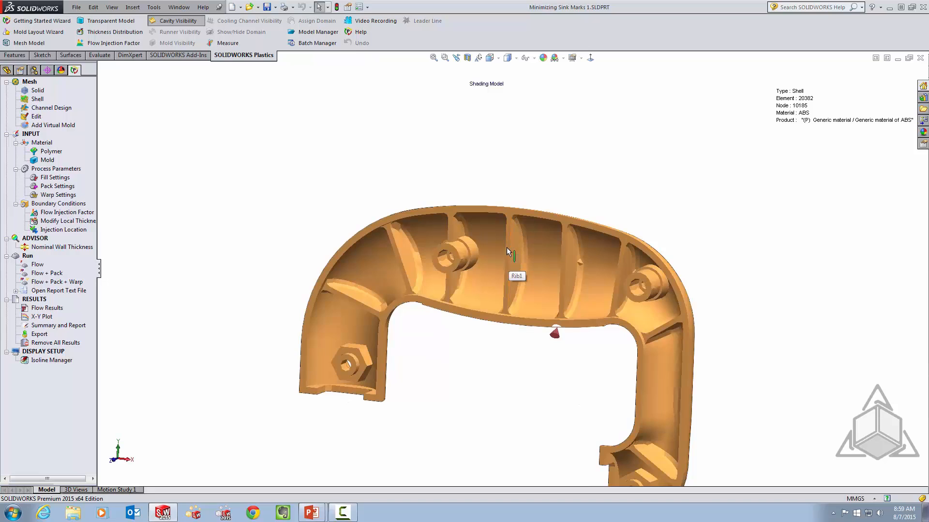
pyautogui.moveTo(512, 265); pyautogui.dragTo(504, 285, button='middle')
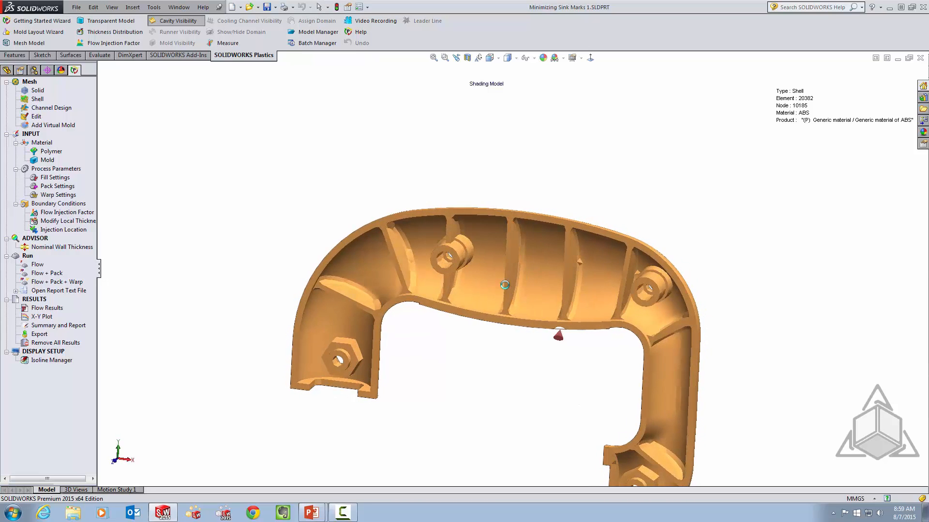
# Activate the Better part configuration of the handle to show its thinner ribs.
pyautogui.click(33, 70)
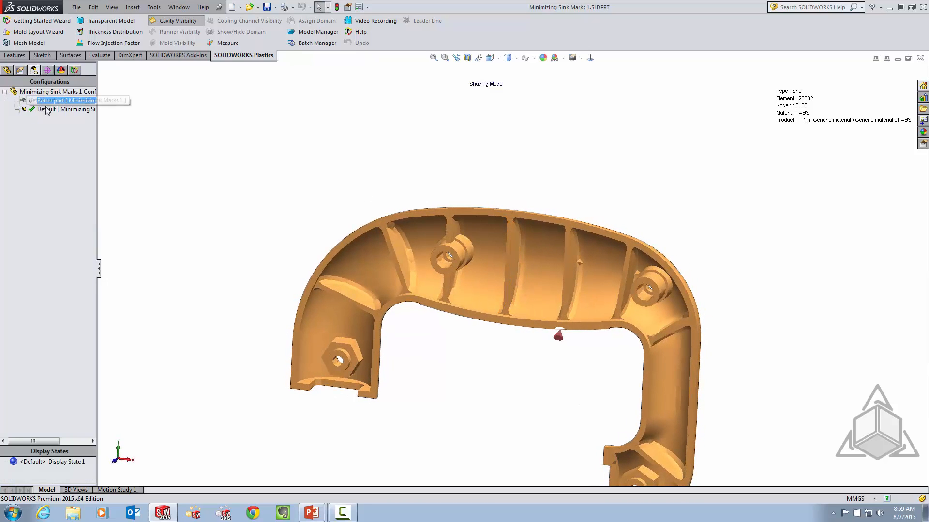
pyautogui.doubleClick(57, 101)
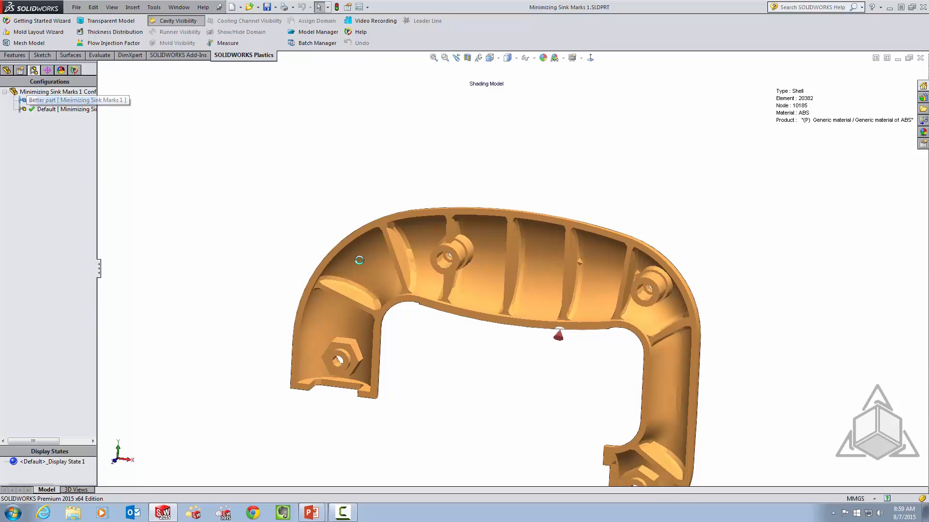
pyautogui.click(513, 280)
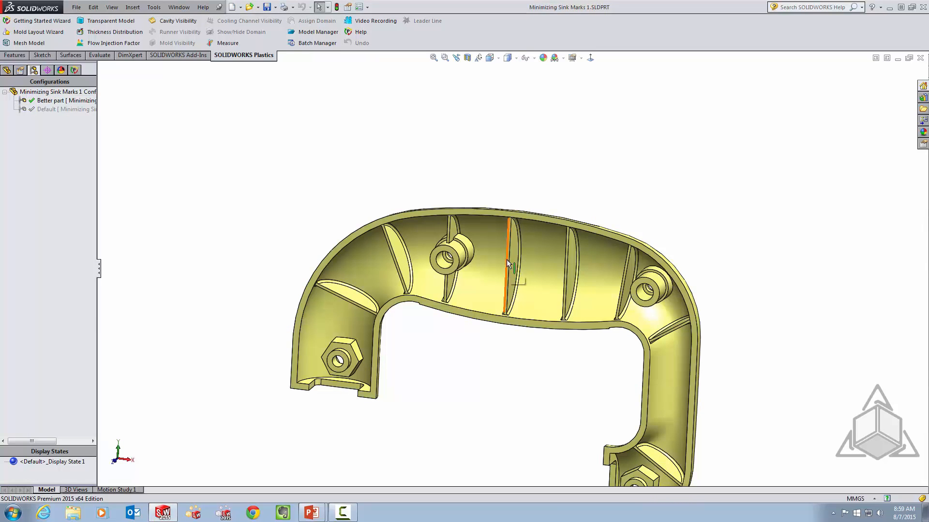
# Load the flow results for the Better part configuration, display the Sink Marks plot, and examine the handle's outer face.
pyautogui.click(74, 70)
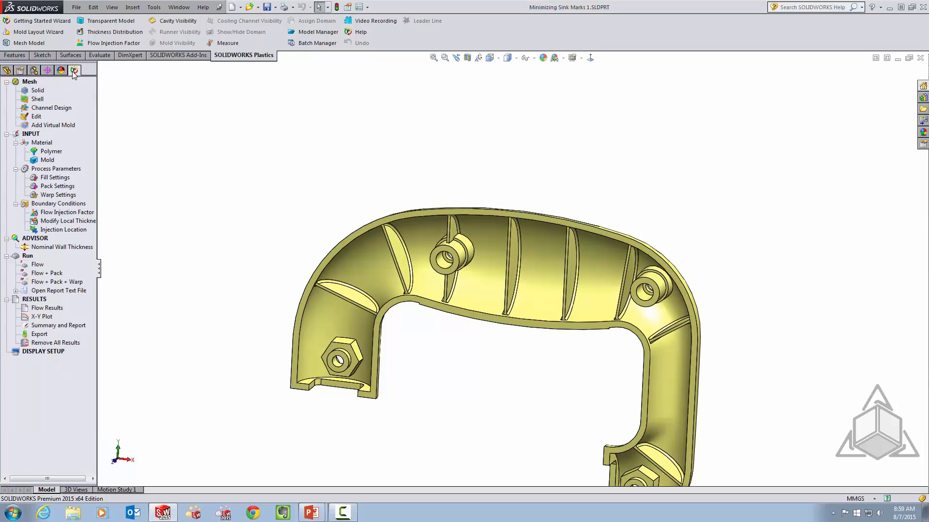
pyautogui.doubleClick(45, 308)
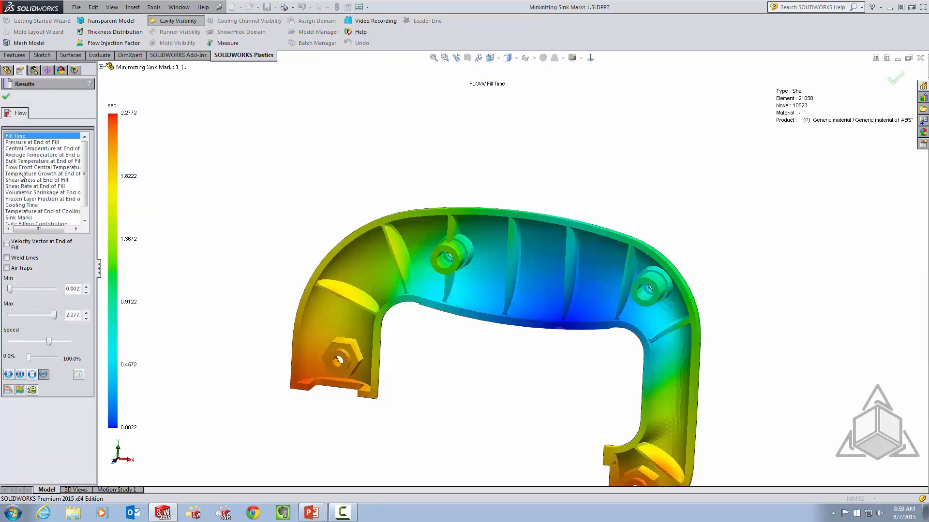
pyautogui.click(19, 218)
pyautogui.moveTo(751, 328); pyautogui.dragTo(594, 289, button='middle')
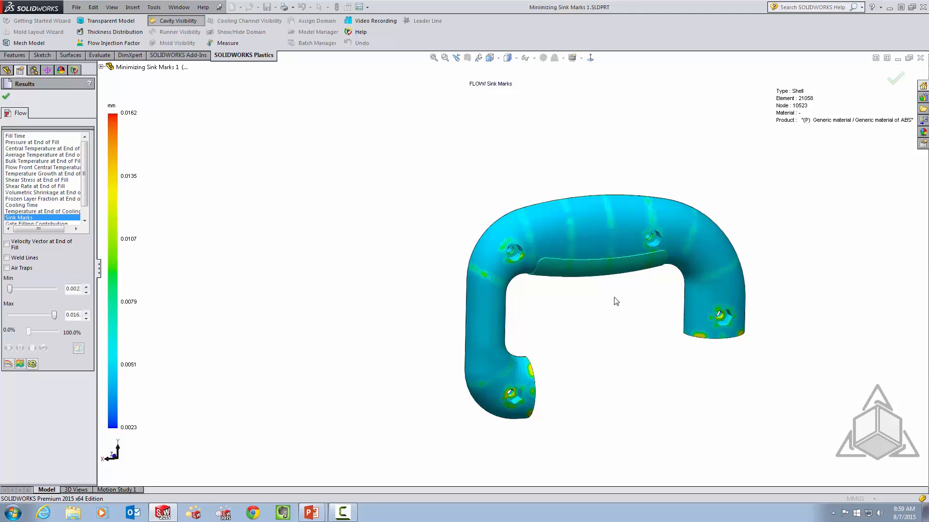
# Close the flow results and switch to the PowerPoint slide show.
pyautogui.click(8, 96)
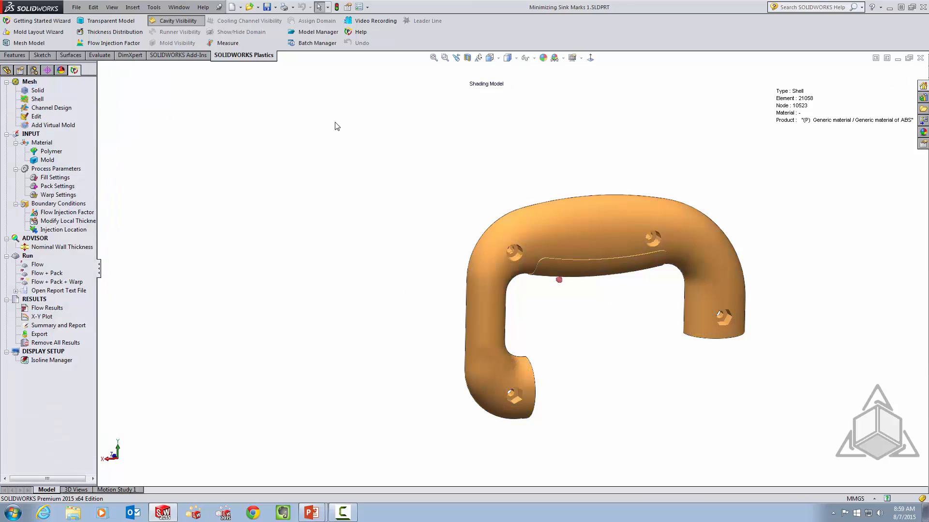
pyautogui.hotkey('alt', 'Tab')
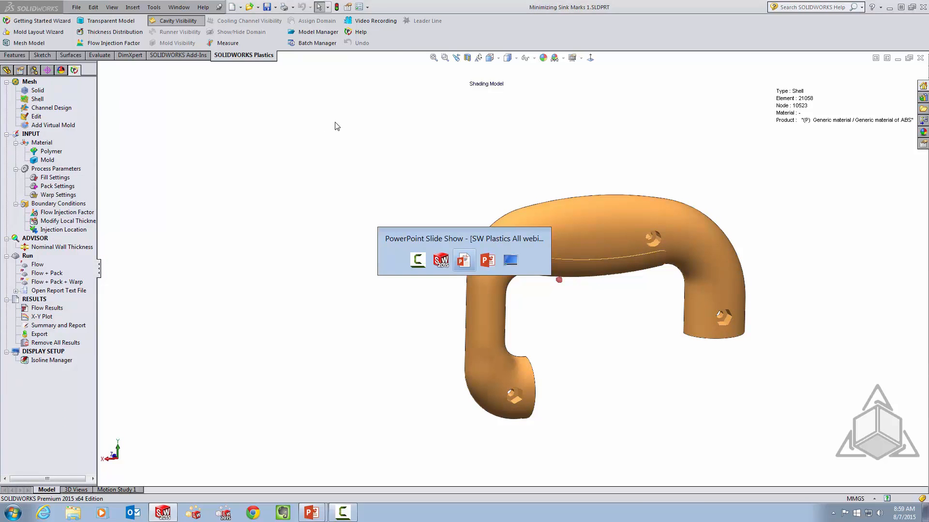
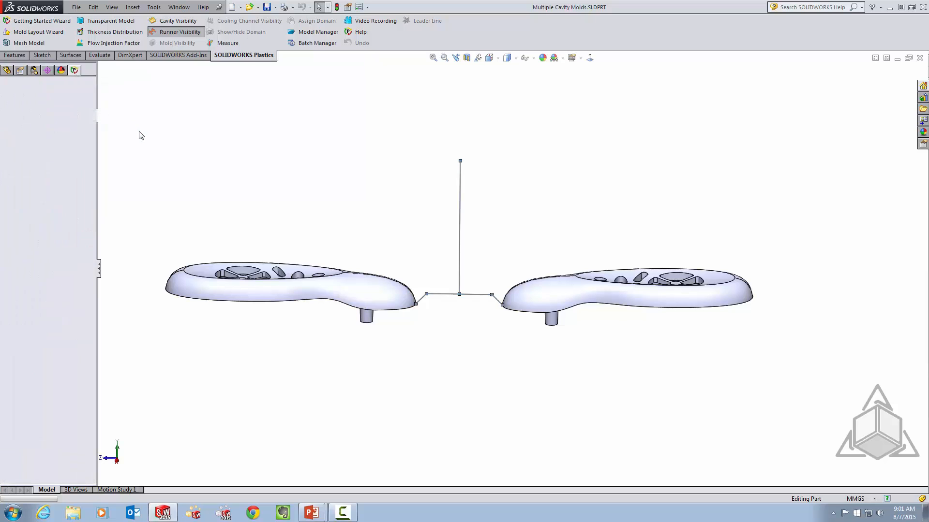
# Inspect the D1 and D2 diameters of the two-cavity mold's channel segments in Channel Design, including segment 13, and leave without changes.
pyautogui.moveTo(363, 201)
pyautogui.mouseDown(button='middle')
pyautogui.moveTo(392, 188)
pyautogui.moveTo(359, 212)
pyautogui.mouseUp(button='middle')
pyautogui.click(460, 221)
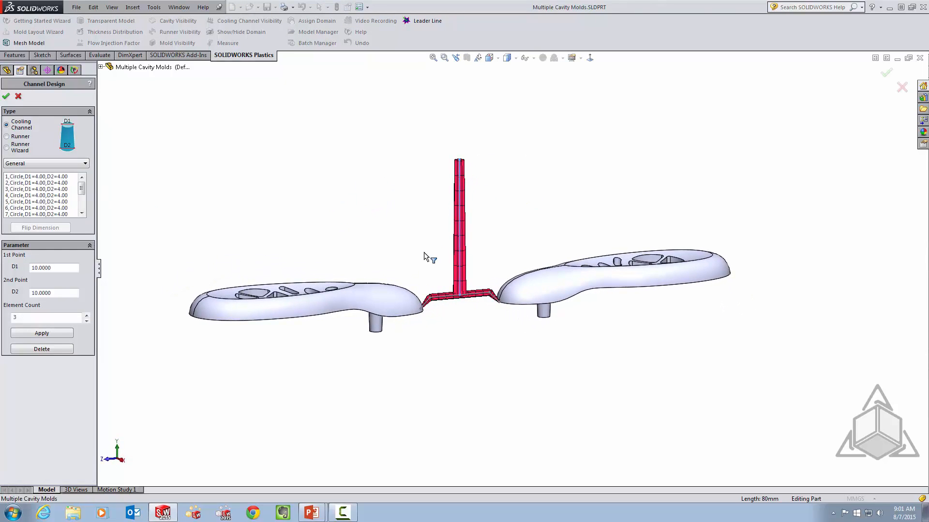
pyautogui.moveTo(83, 188)
pyautogui.mouseDown()
pyautogui.moveTo(82, 205)
pyautogui.moveTo(83, 182)
pyautogui.mouseUp()
pyautogui.click(32, 177)
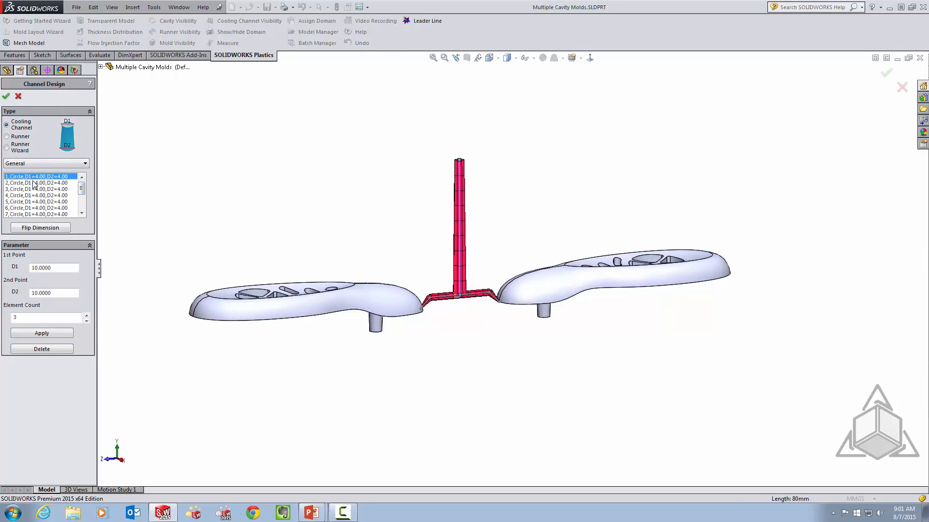
pyautogui.click(34, 183)
pyautogui.click(34, 177)
pyautogui.moveTo(436, 176); pyautogui.dragTo(462, 165, button='middle')
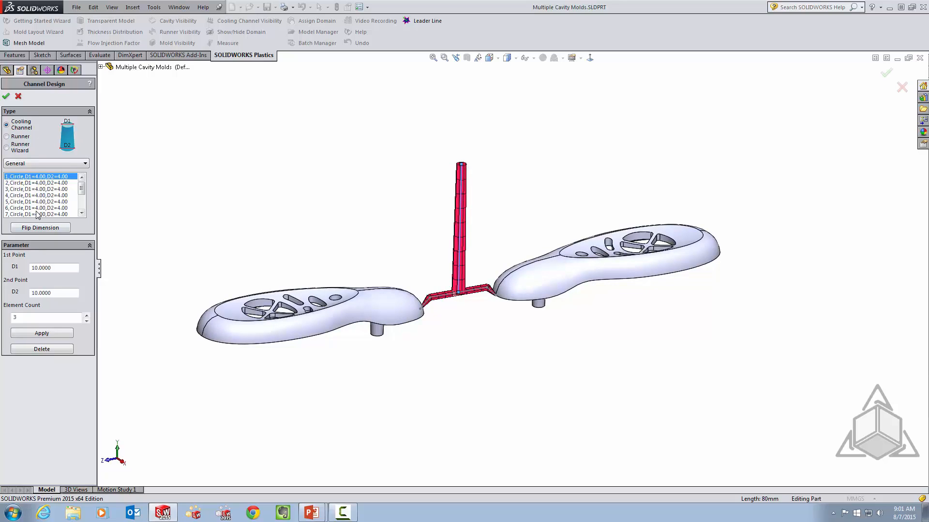
pyautogui.scroll(-3, 85, 196)
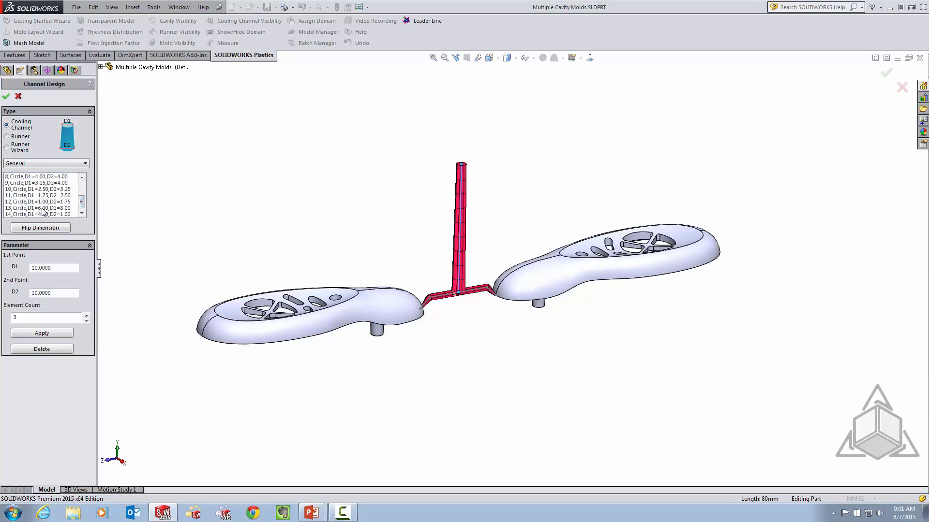
pyautogui.click(66, 209)
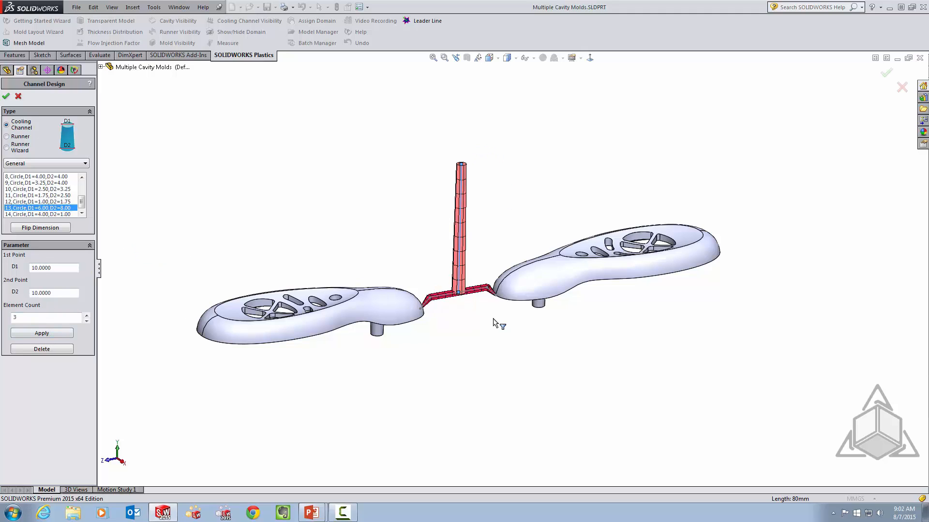
pyautogui.click(18, 97)
# Close the current two-cavity part and open the other recent Multiple Cavity Molds.SLDPRT file, listed after the pinned documents.
pyautogui.click(919, 58)
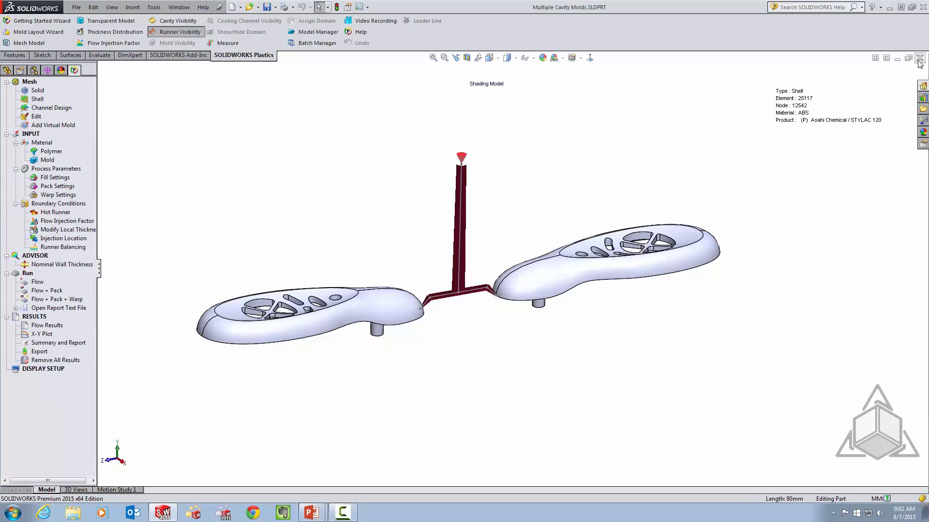
pyautogui.click(76, 7)
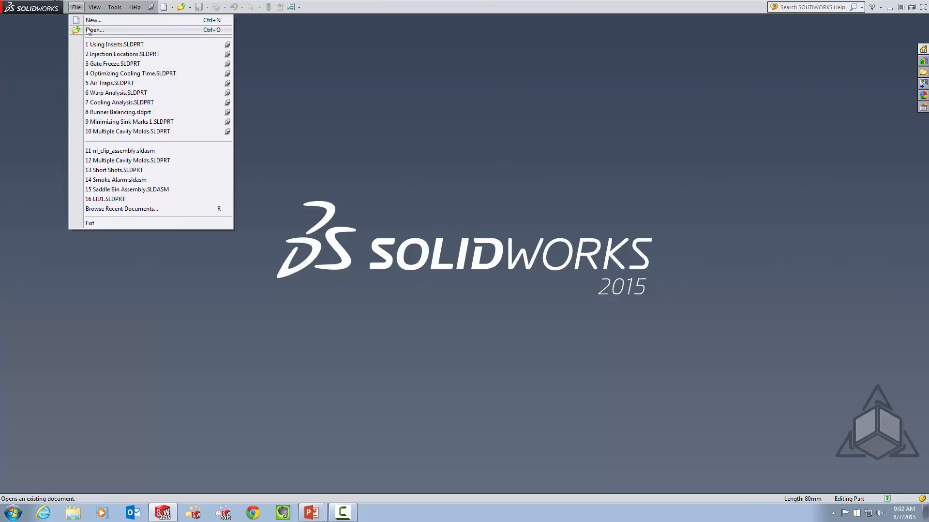
pyautogui.click(134, 161)
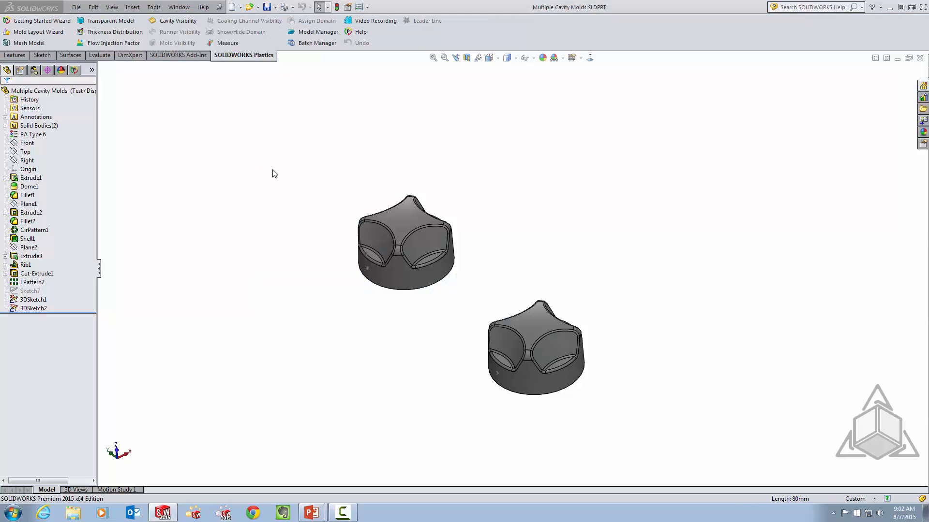
# Start the Runner Wizard in Channel Design with the layout of gates branching off one runner, and place an injection point on each cap.
pyautogui.click(74, 71)
pyautogui.doubleClick(46, 109)
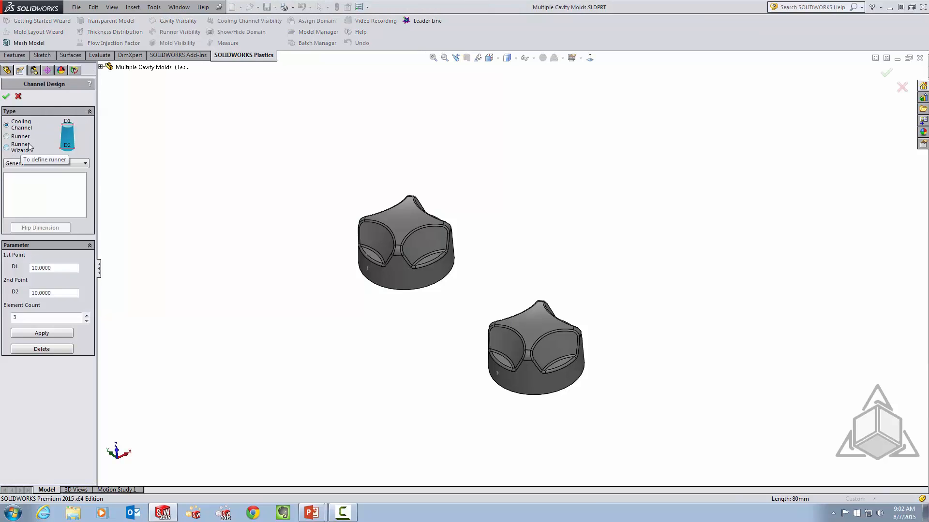
pyautogui.click(6, 148)
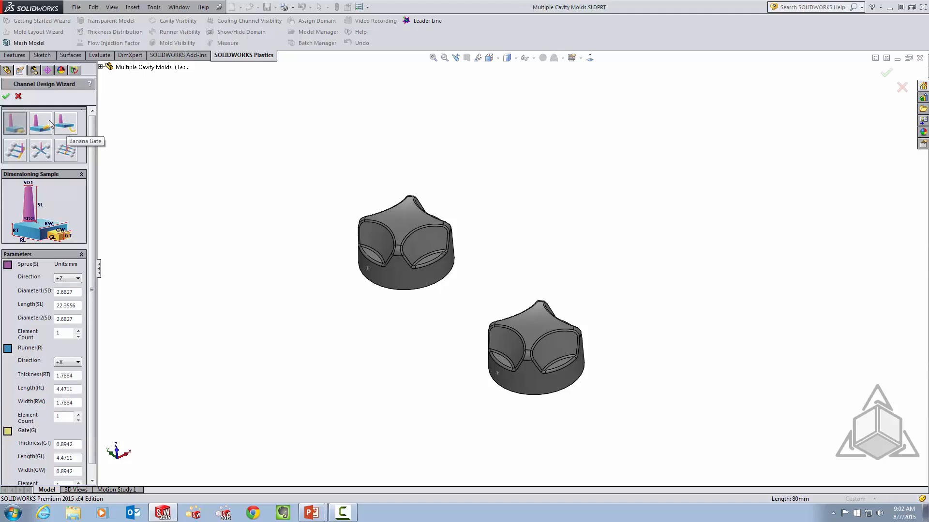
pyautogui.click(16, 151)
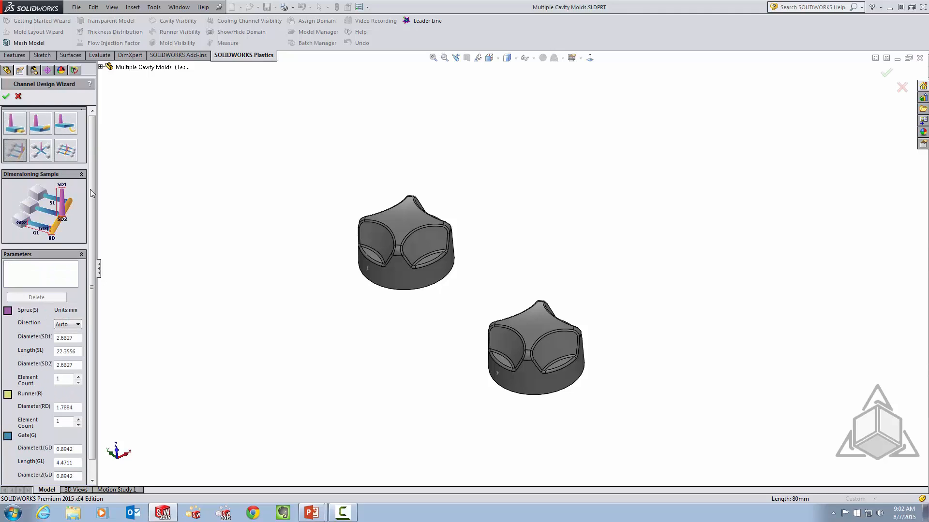
pyautogui.click(367, 268)
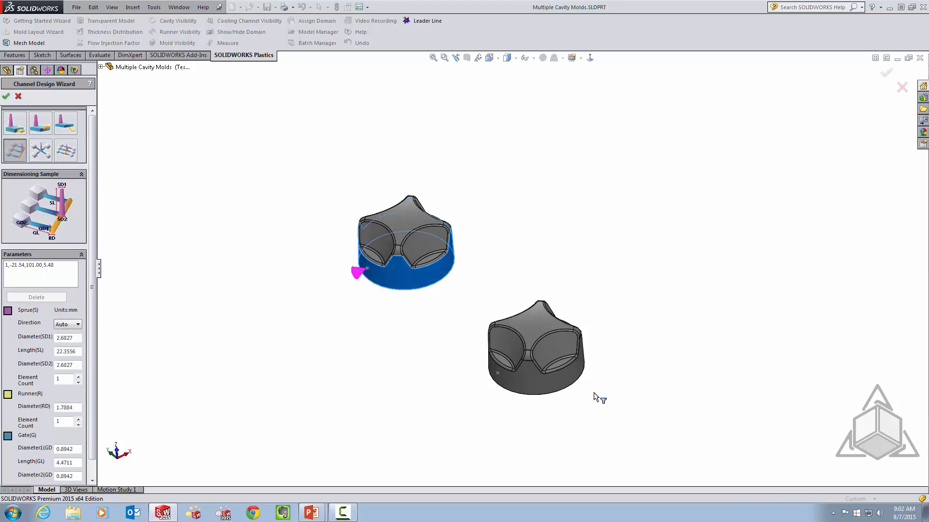
pyautogui.click(497, 373)
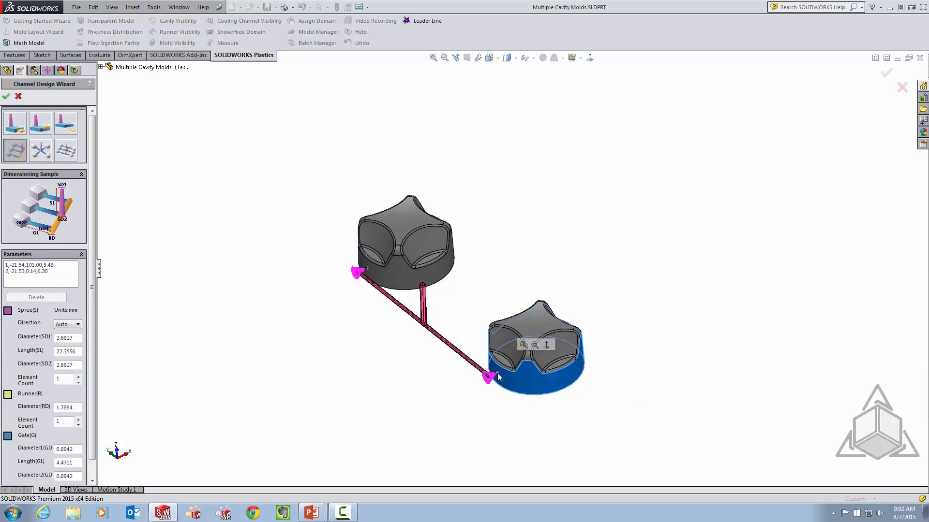
# Set the sprue's two diameters to 4 mm, its length to 80 mm and its element count to 6.
pyautogui.scroll(-1, 77, 332)
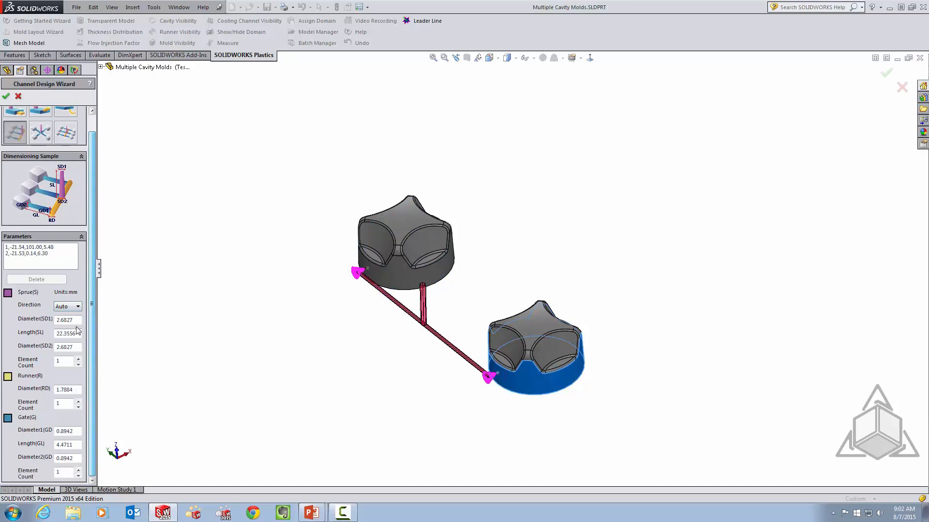
pyautogui.moveTo(42, 322); pyautogui.dragTo(37, 321)
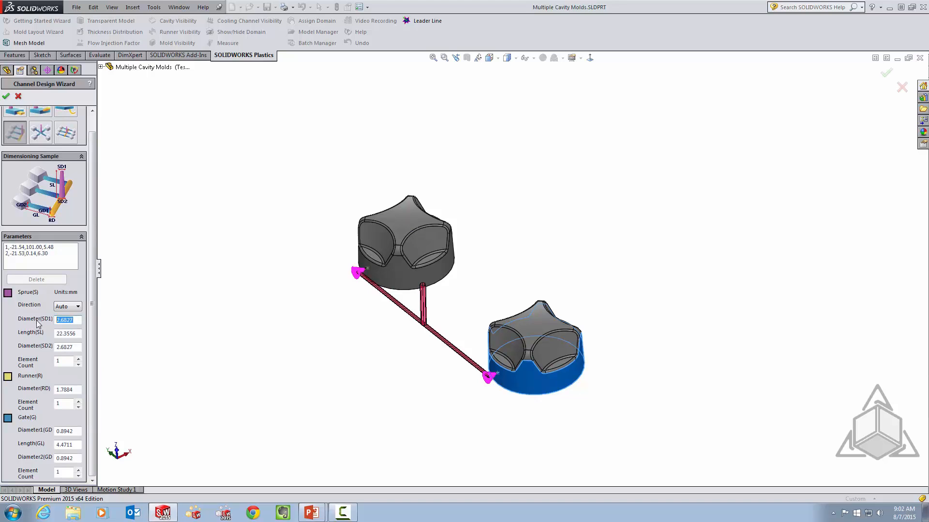
pyautogui.write('4')
pyautogui.moveTo(73, 334); pyautogui.dragTo(43, 349)
pyautogui.write('804')
pyautogui.moveTo(59, 362); pyautogui.dragTo(26, 365)
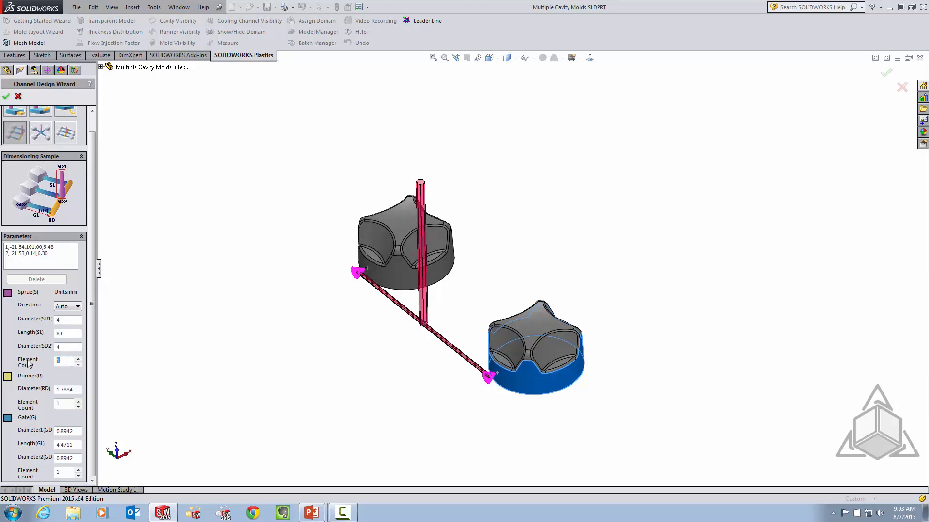
# Set the runner's diameter to 6 mm and its element count to 3.
pyautogui.moveTo(67, 391); pyautogui.dragTo(40, 396)
pyautogui.write('6')
pyautogui.doubleClick(58, 403)
# Set the gate's first diameter to 6 mm, length to 8 mm, second diameter to 1 mm and element count to 2.
pyautogui.moveTo(79, 431); pyautogui.dragTo(9, 417)
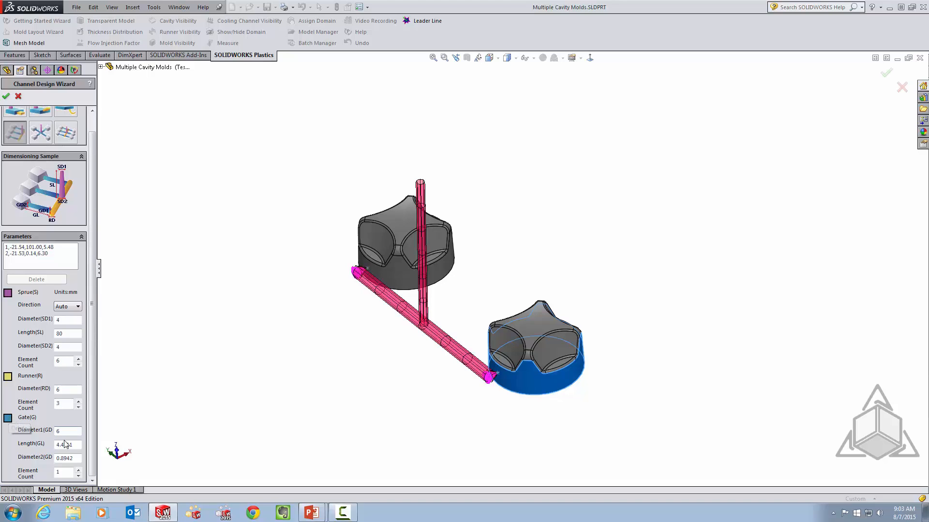
pyautogui.write('6')
pyautogui.press('Tab')
pyautogui.write('8')
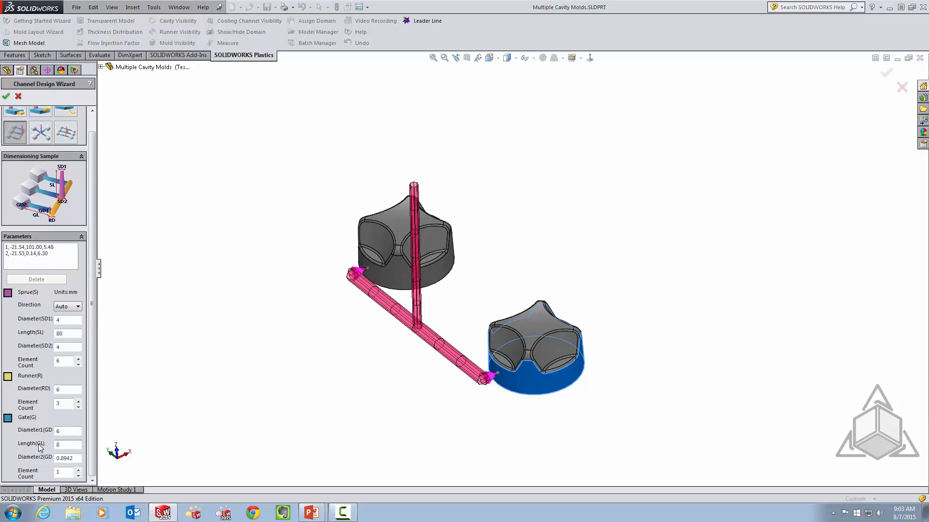
pyautogui.press('Tab')
pyautogui.write('1')
pyautogui.moveTo(60, 471); pyautogui.dragTo(53, 469)
pyautogui.write('2')
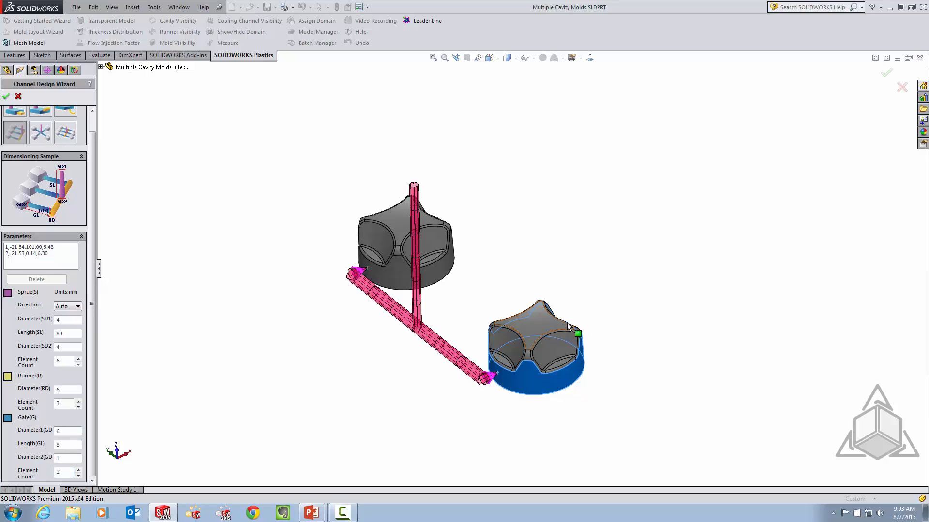
# Review the previewed sprue, runner and gates, discard the wizard's layout, and close the part.
pyautogui.click(388, 173)
pyautogui.moveTo(344, 186); pyautogui.dragTo(310, 225, button='middle')
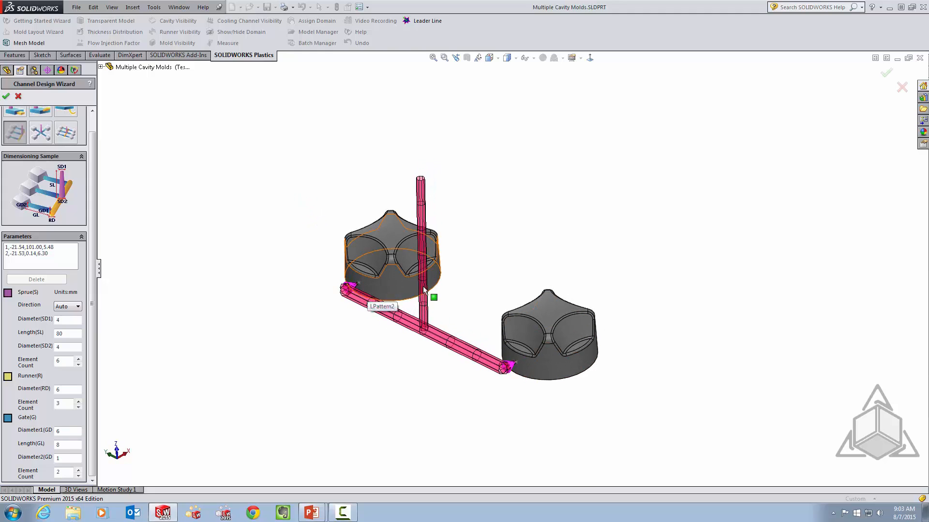
pyautogui.click(901, 88)
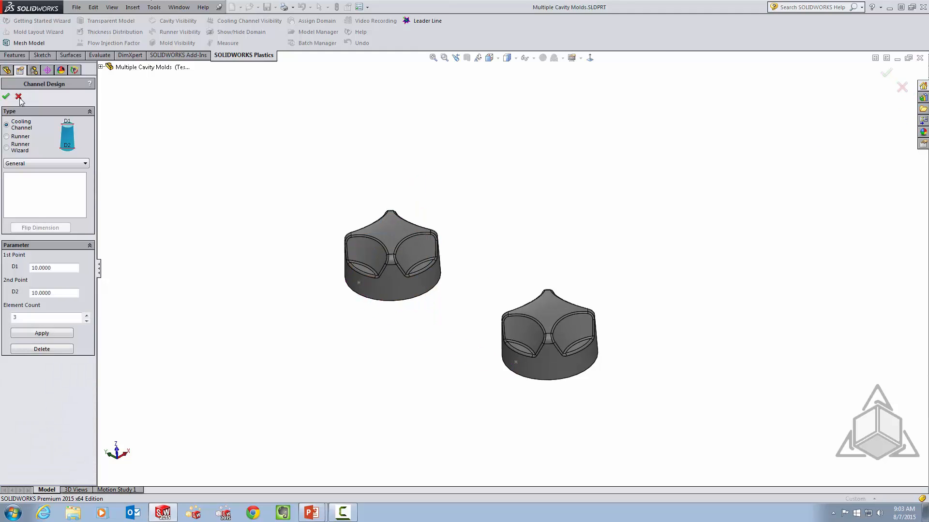
pyautogui.click(919, 57)
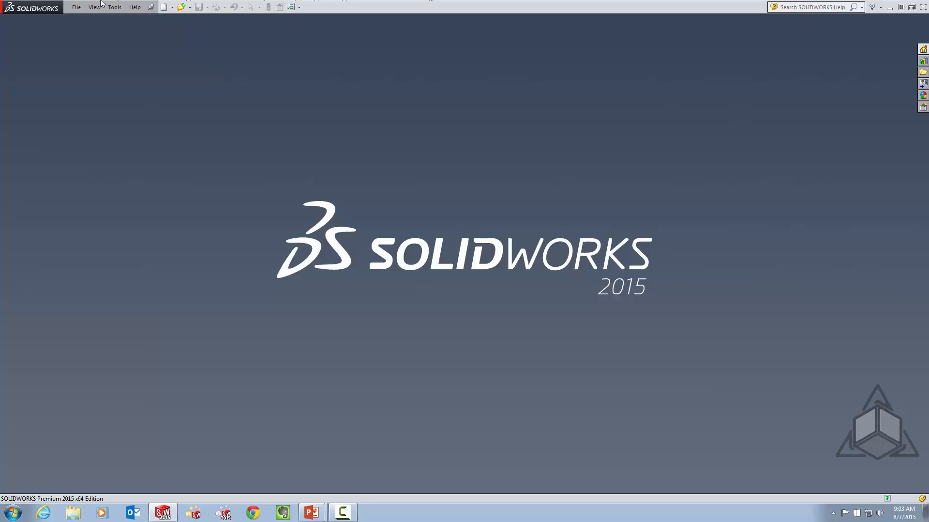
# Open the recent file Runner Balancing.sldprt and decline feature recognition.
pyautogui.click(76, 8)
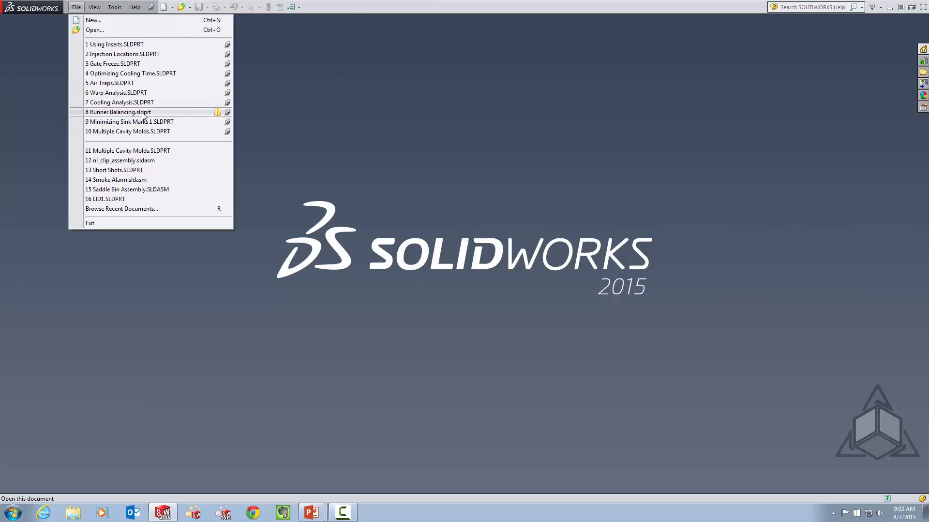
pyautogui.click(120, 113)
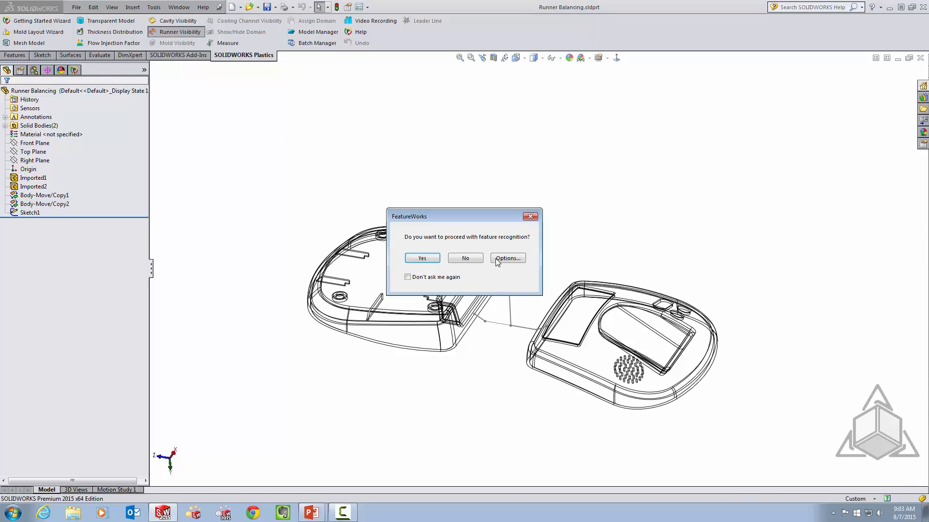
pyautogui.click(470, 258)
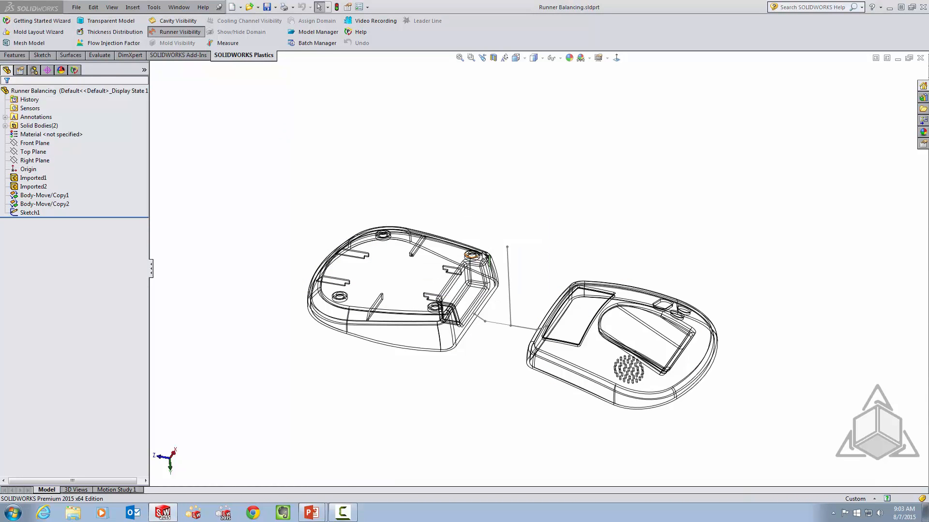
# Display the two housing halves shaded with edges and examine them together with the runner sketch.
pyautogui.click(534, 58)
pyautogui.click(533, 69)
pyautogui.moveTo(526, 224); pyautogui.dragTo(514, 191, button='middle')
pyautogui.moveTo(416, 322); pyautogui.dragTo(436, 329, button='middle')
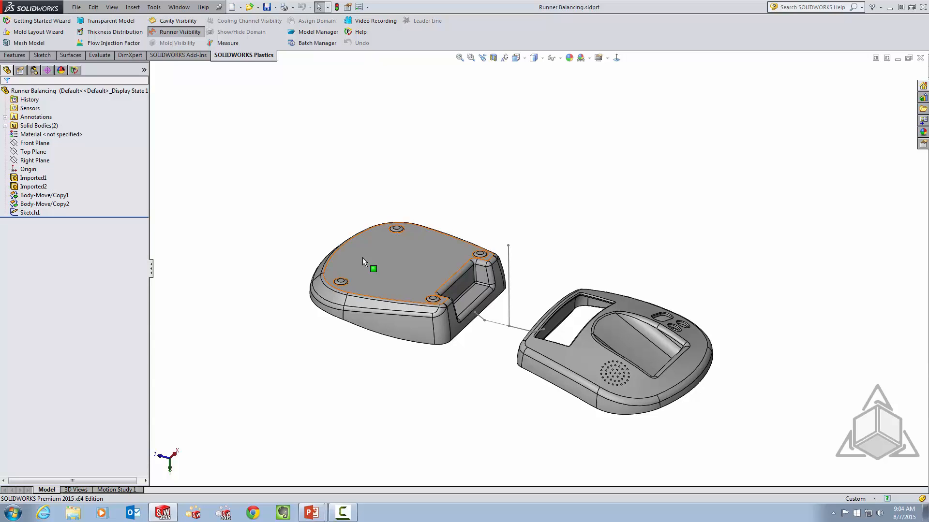
# Open the Runner Balancing settings under the SOLIDWORKS Plastics boundary conditions.
pyautogui.click(73, 71)
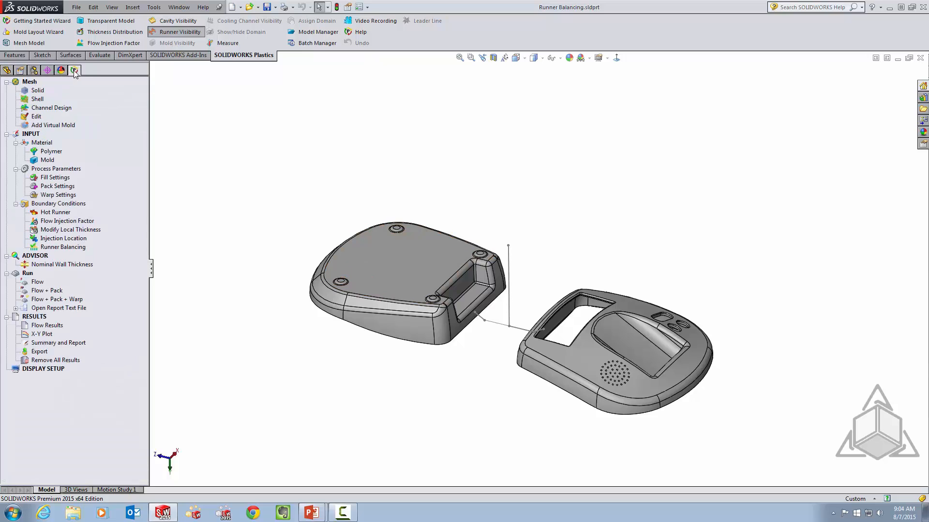
pyautogui.rightClick(72, 248)
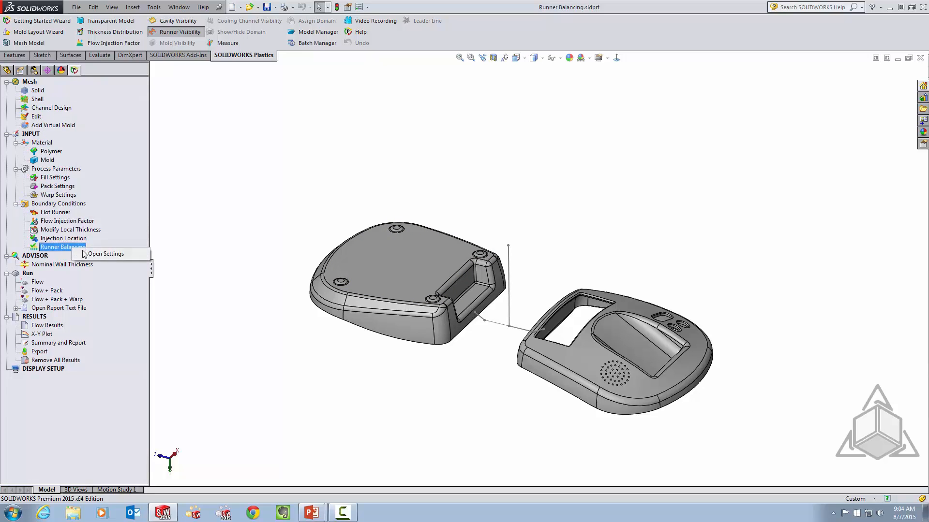
pyautogui.click(95, 255)
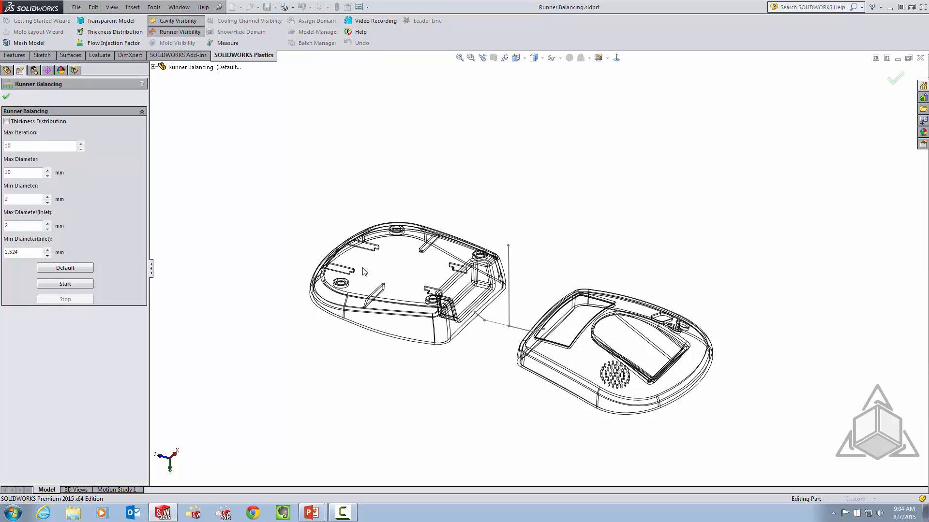
# Display the two housing halves and runner system shaded, and turn on Thickness Distribution for the runner.
pyautogui.click(541, 58)
pyautogui.click(535, 71)
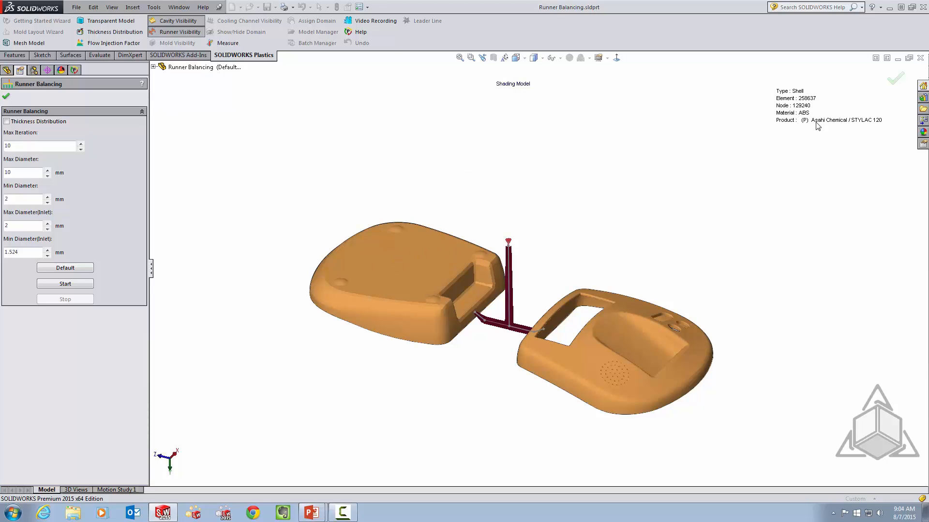
pyautogui.click(7, 122)
pyautogui.moveTo(405, 300); pyautogui.dragTo(469, 267, button='middle')
pyautogui.scroll(-4, 514, 253)
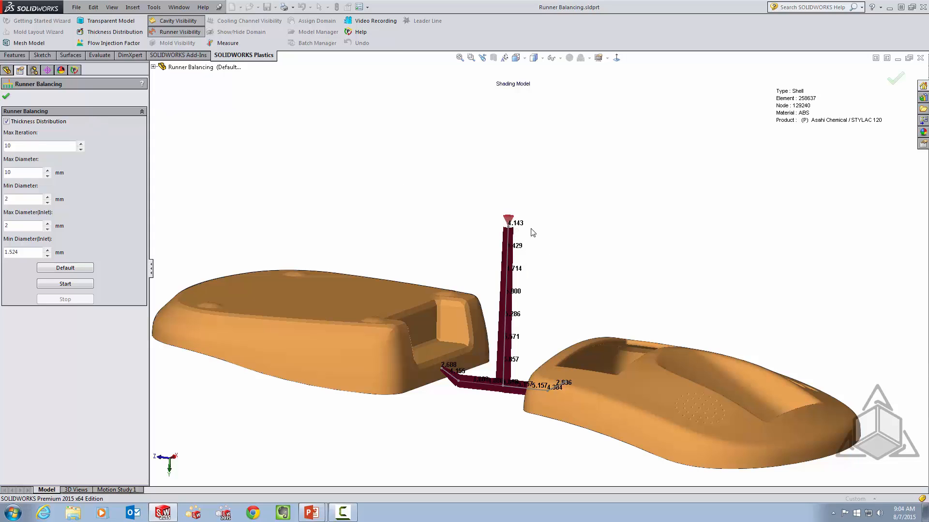
# Examine the thickness values along the sprue, runner and both gates, and accept the Runner Balancing settings.
pyautogui.moveTo(480, 389); pyautogui.dragTo(496, 393, button='middle')
pyautogui.scroll(-8, 457, 319)
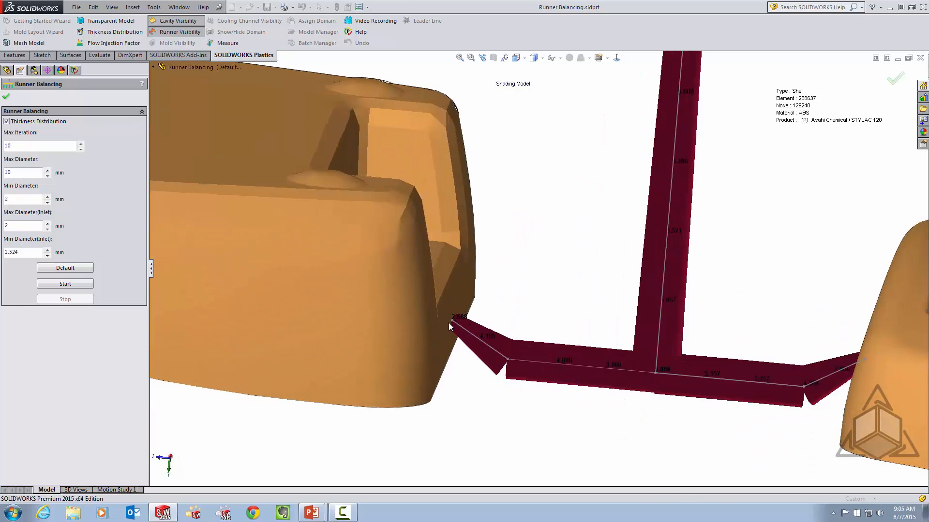
pyautogui.moveTo(567, 390); pyautogui.dragTo(924, 389, button='middle')
pyautogui.scroll(6, 814, 381)
pyautogui.moveTo(815, 381); pyautogui.dragTo(802, 376, button='middle')
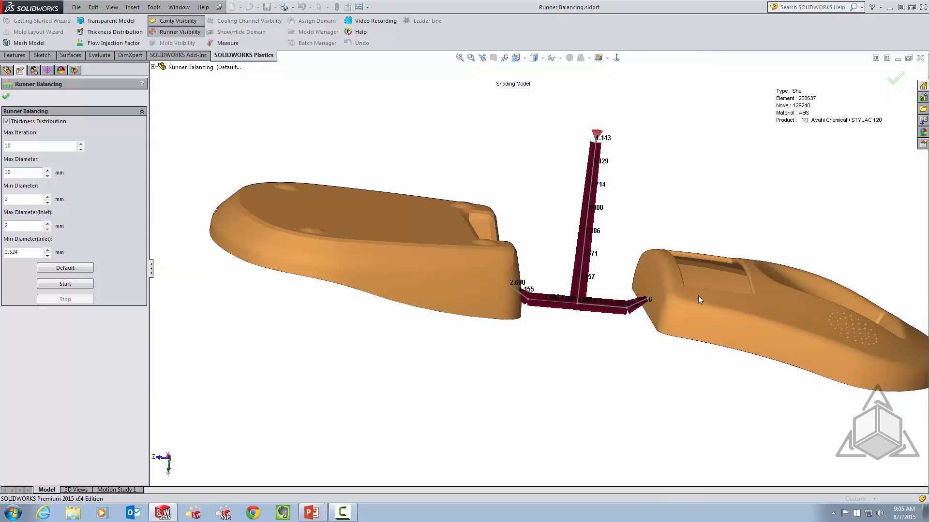
pyautogui.moveTo(463, 272); pyautogui.dragTo(391, 242, button='middle')
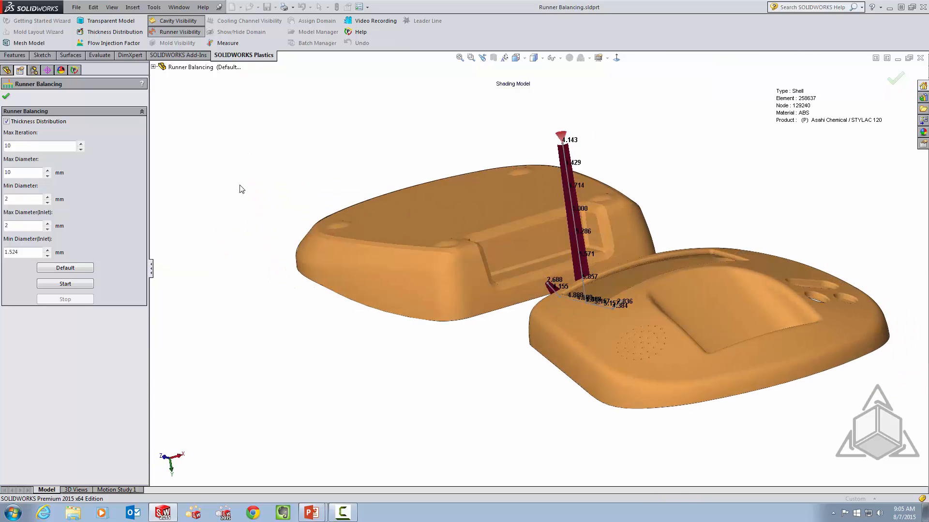
pyautogui.click(6, 97)
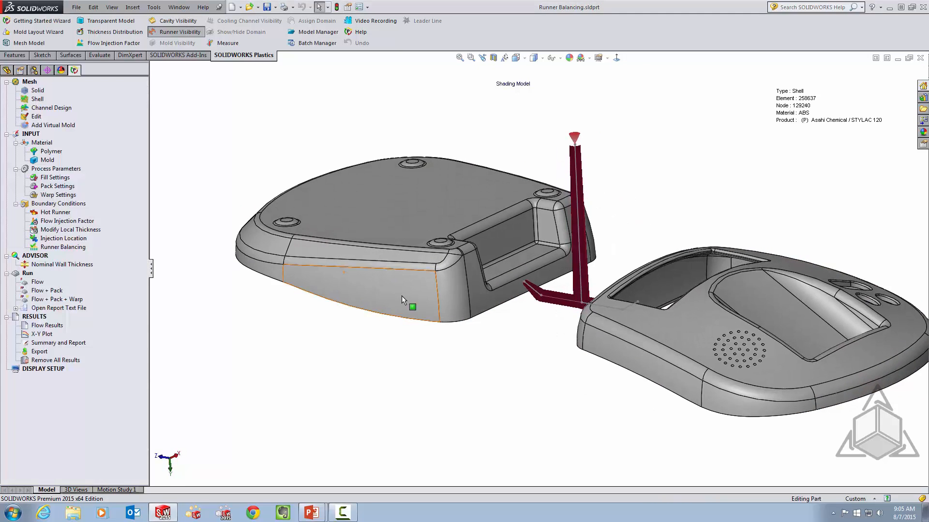
# Close the Runner Balancing part and switch to the PowerPoint slide show.
pyautogui.scroll(5, 424, 308)
pyautogui.moveTo(502, 293); pyautogui.dragTo(510, 304, button='middle')
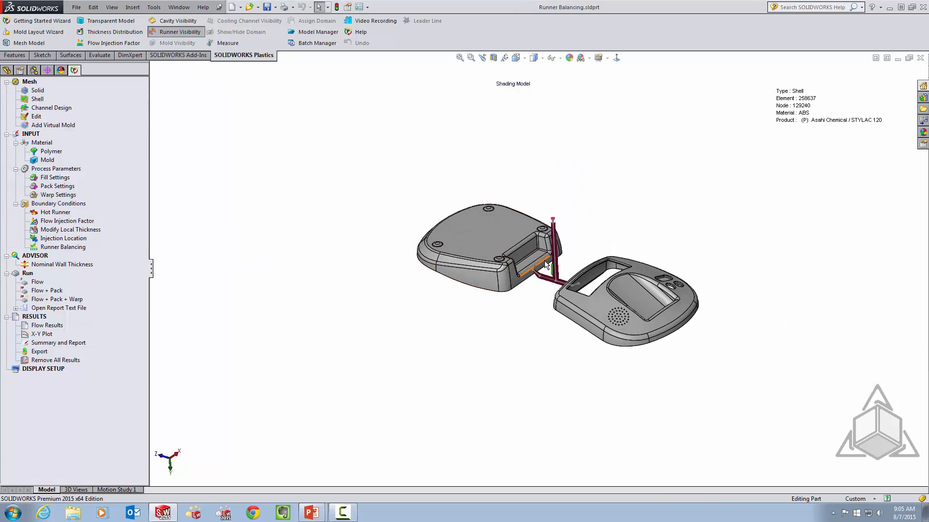
pyautogui.scroll(-2, 588, 251)
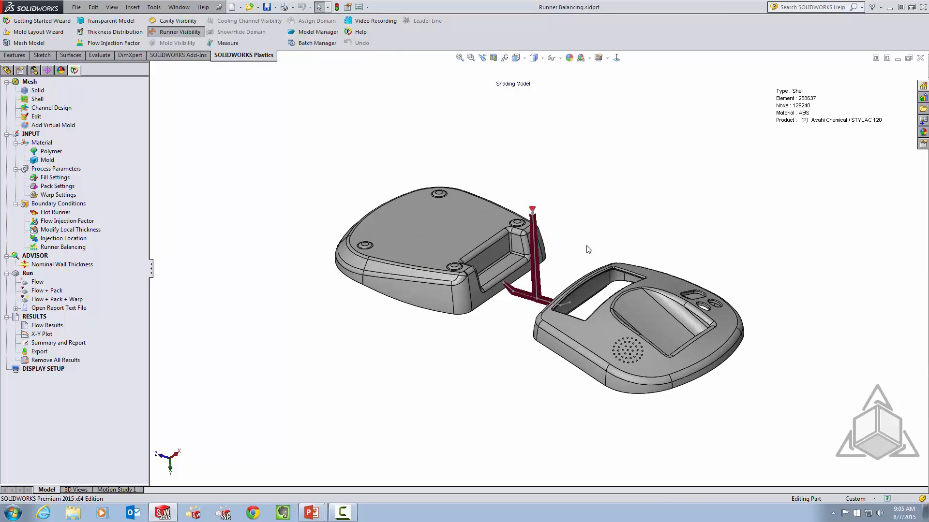
pyautogui.click(921, 59)
pyautogui.click(81, 10)
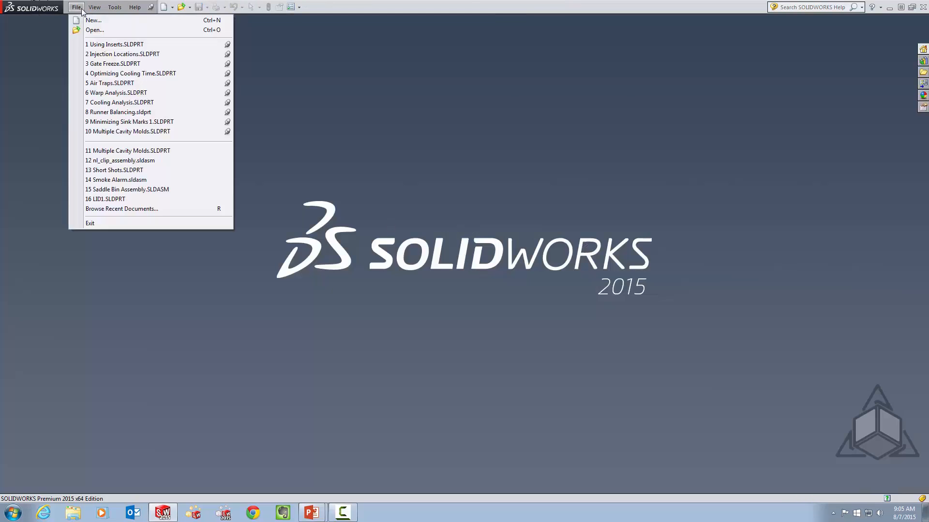
pyautogui.click(428, 146)
pyautogui.hotkey('alt', 'Tab')
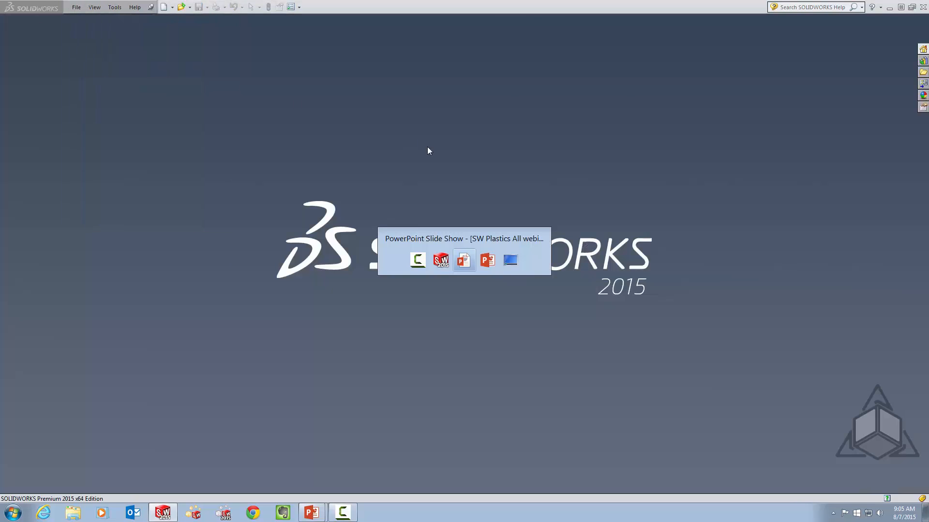
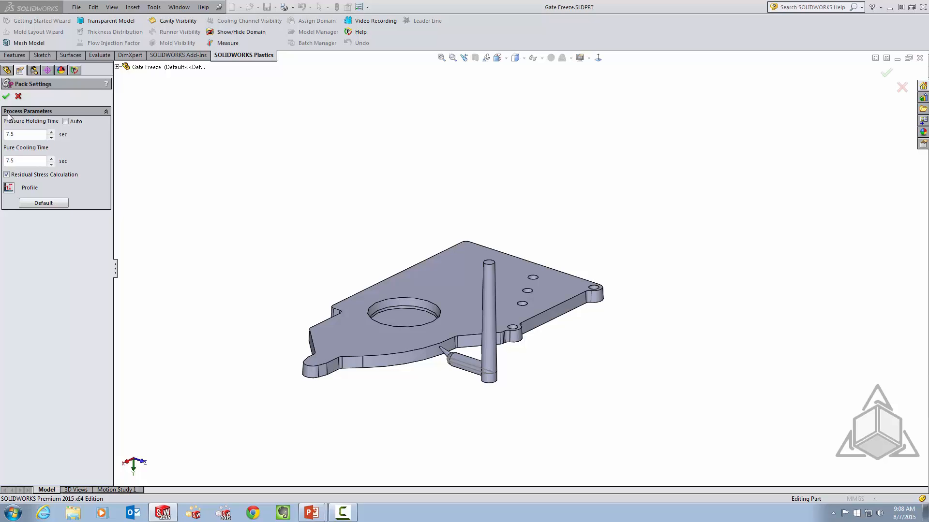
# Review the packing pressure profile of the Gate Freeze part and accept the Pack Settings.
pyautogui.click(9, 189)
pyautogui.moveTo(363, 100); pyautogui.dragTo(299, 86)
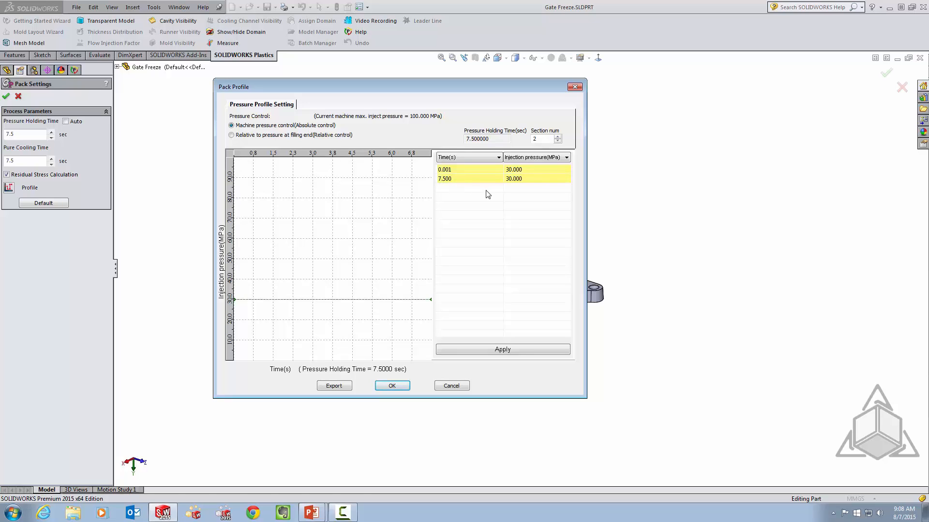
pyautogui.click(396, 385)
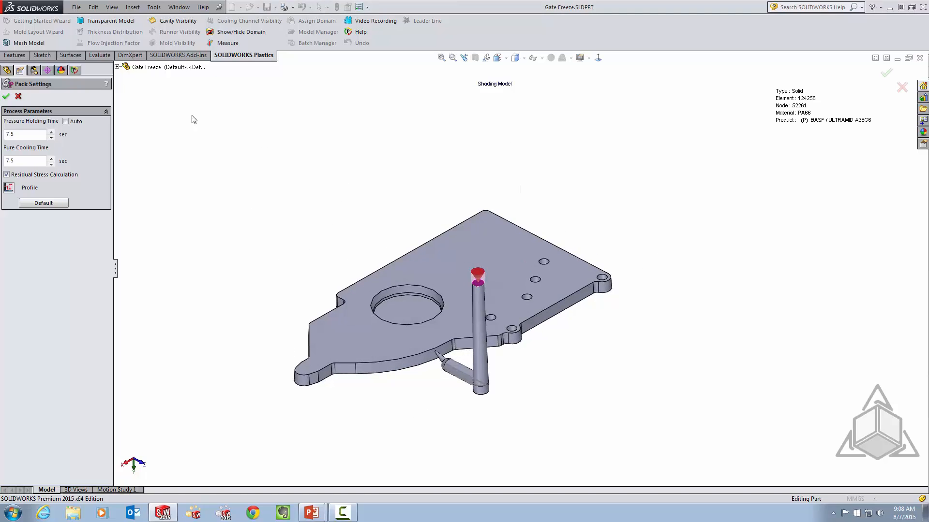
pyautogui.click(5, 98)
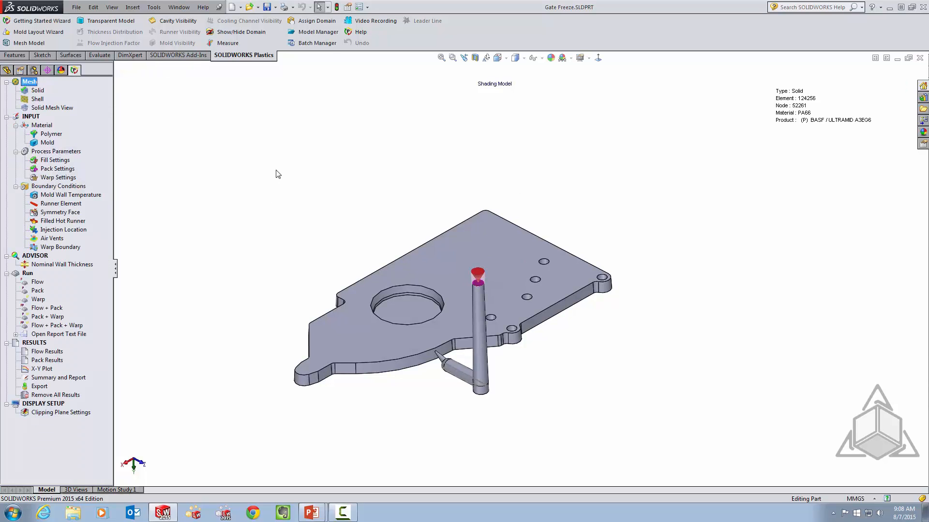
# Review the Fill Time flow result and the Temperature at End of Packing result, and close the results.
pyautogui.rightClick(48, 352)
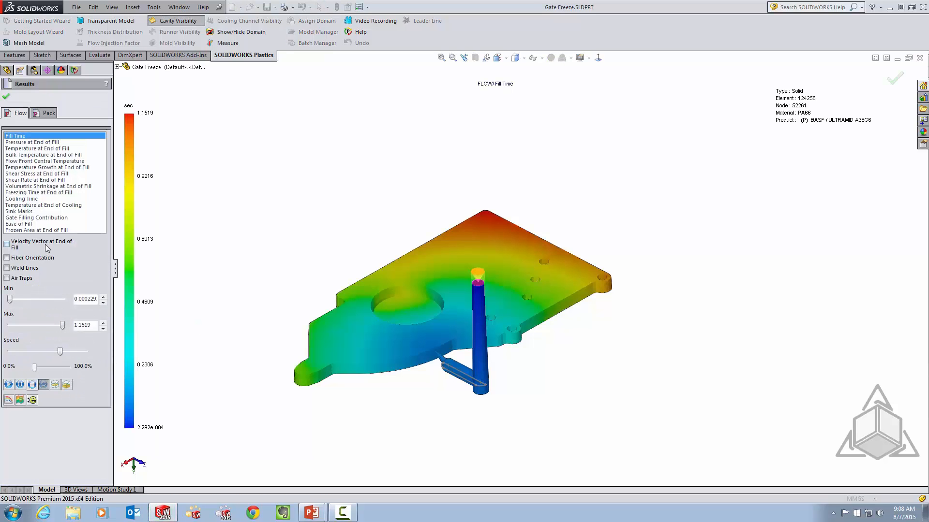
pyautogui.moveTo(273, 287); pyautogui.dragTo(280, 278, button='middle')
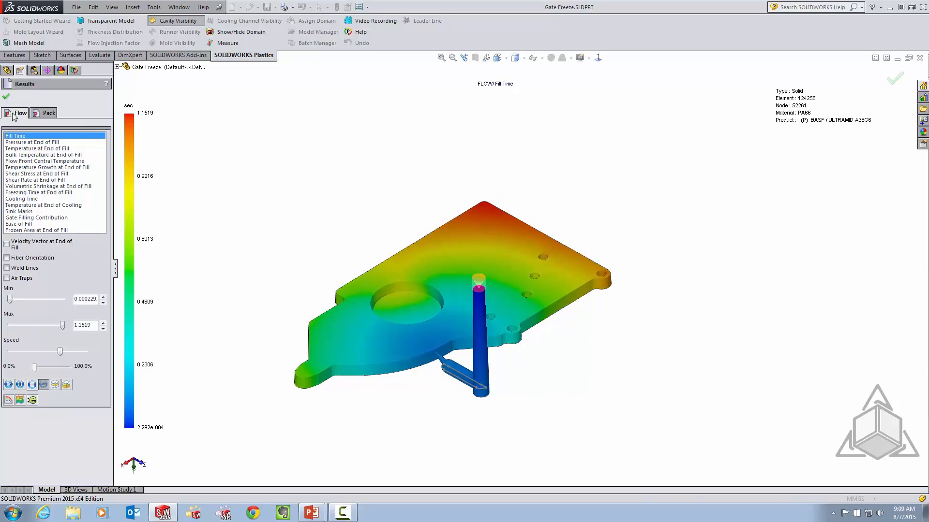
pyautogui.click(44, 113)
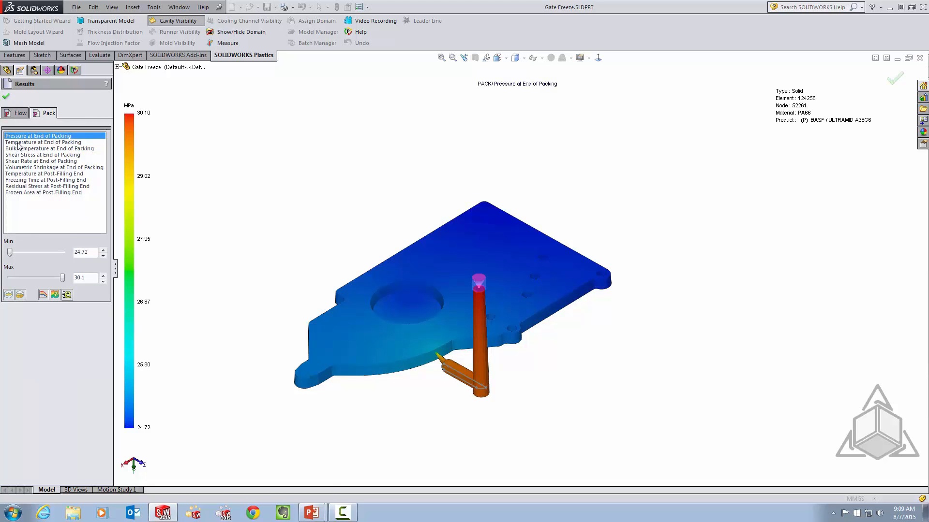
pyautogui.click(19, 142)
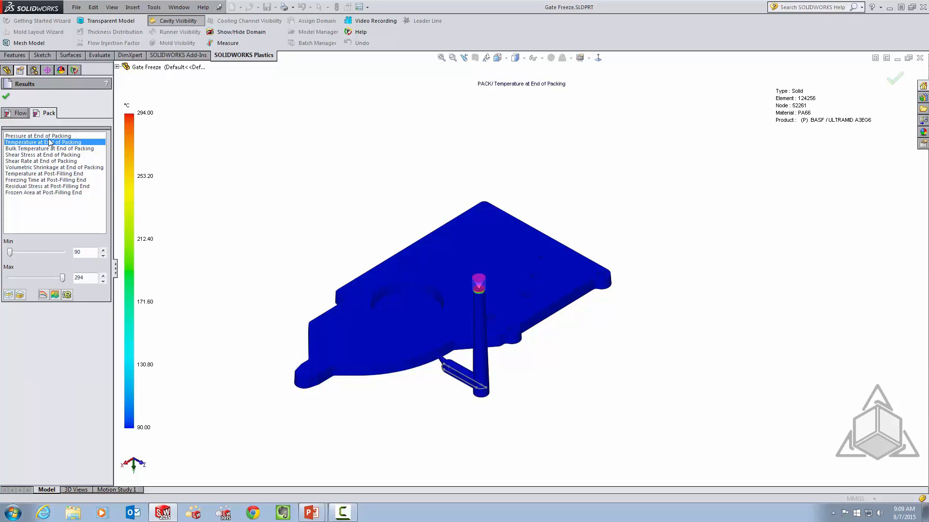
pyautogui.moveTo(349, 241); pyautogui.dragTo(305, 239, button='middle')
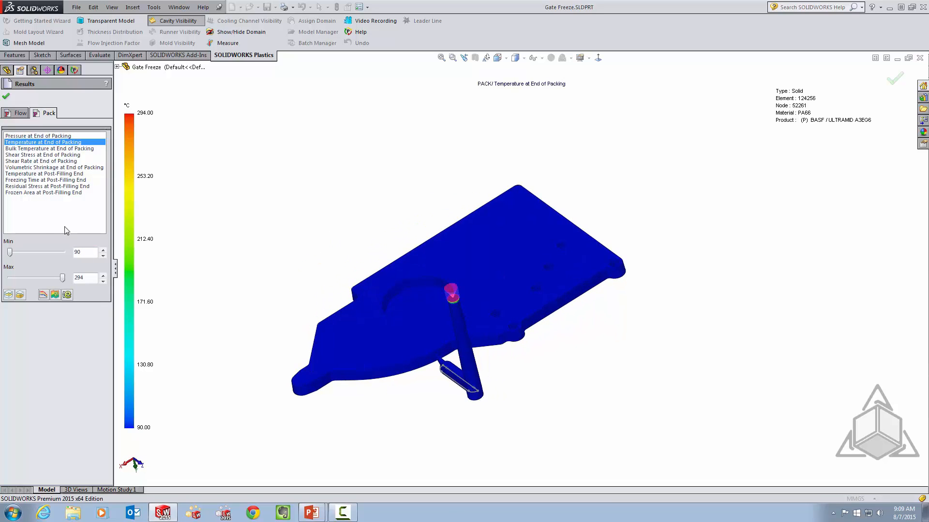
pyautogui.moveTo(267, 288)
pyautogui.mouseDown(button='middle')
pyautogui.moveTo(284, 269)
pyautogui.moveTo(271, 275)
pyautogui.mouseUp(button='middle')
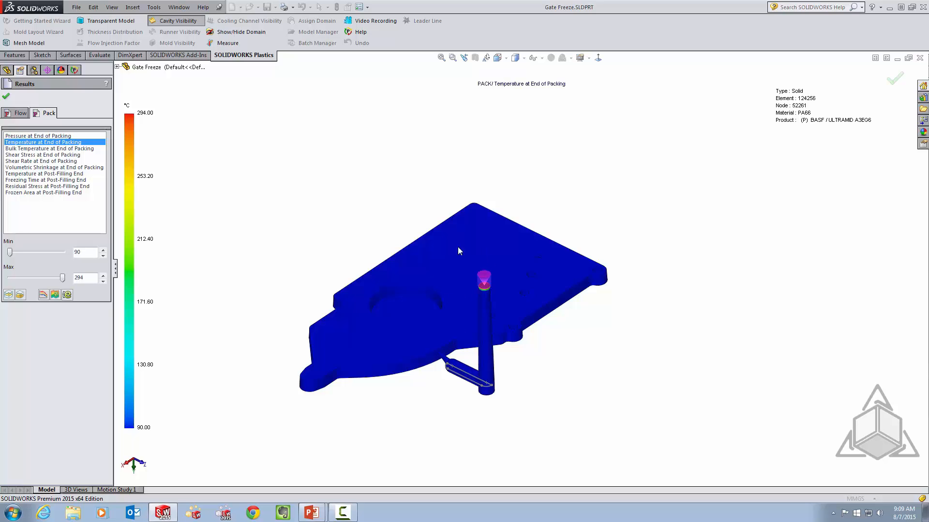
pyautogui.click(5, 96)
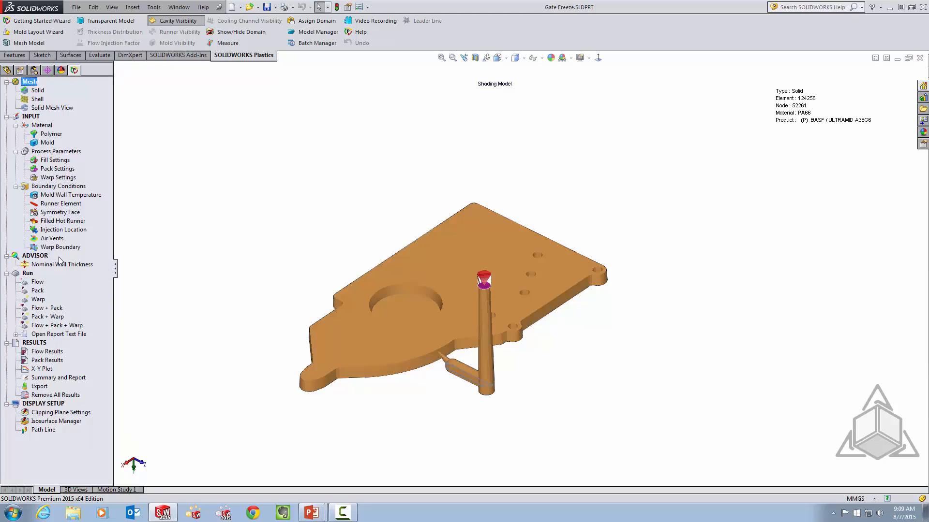
# Look up the Glass Transition Temperature of BASF ULTRAMID A3EG6 in the polymer database's material parameters.
pyautogui.rightClick(51, 134)
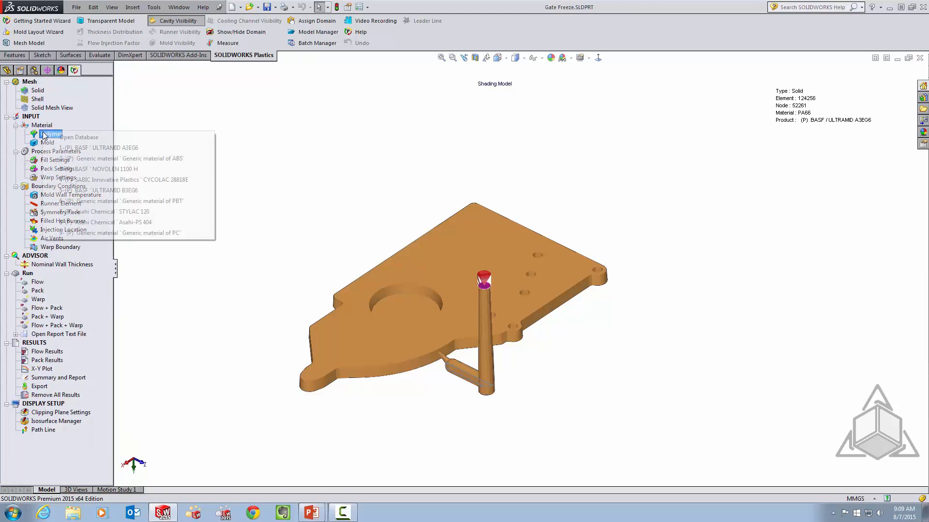
pyautogui.click(77, 140)
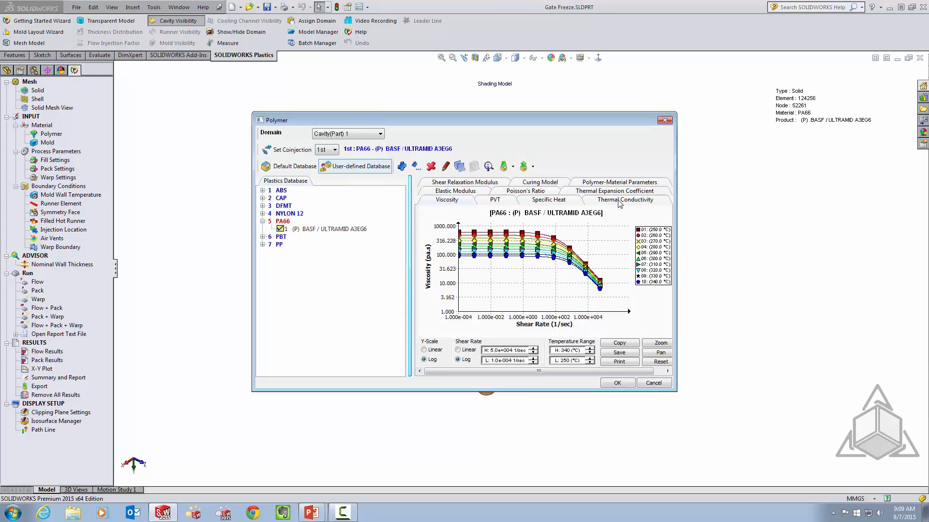
pyautogui.click(613, 183)
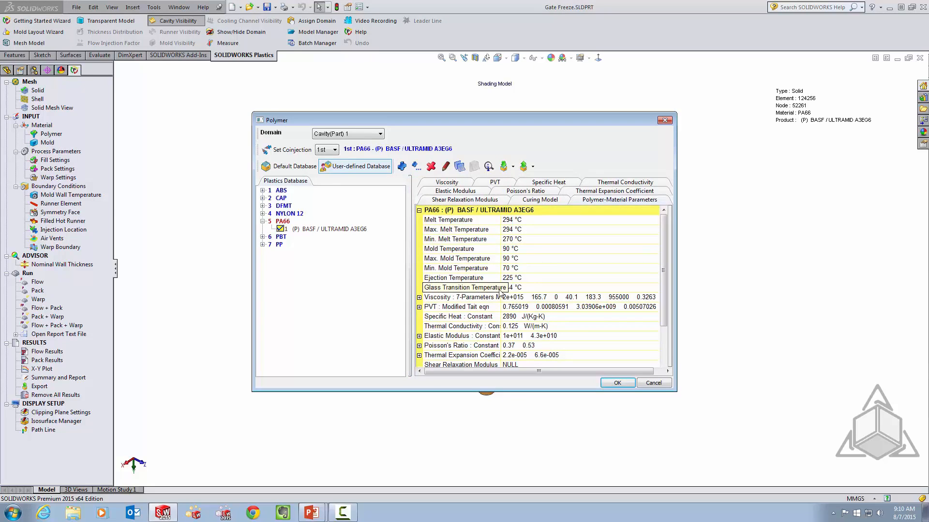
pyautogui.click(617, 383)
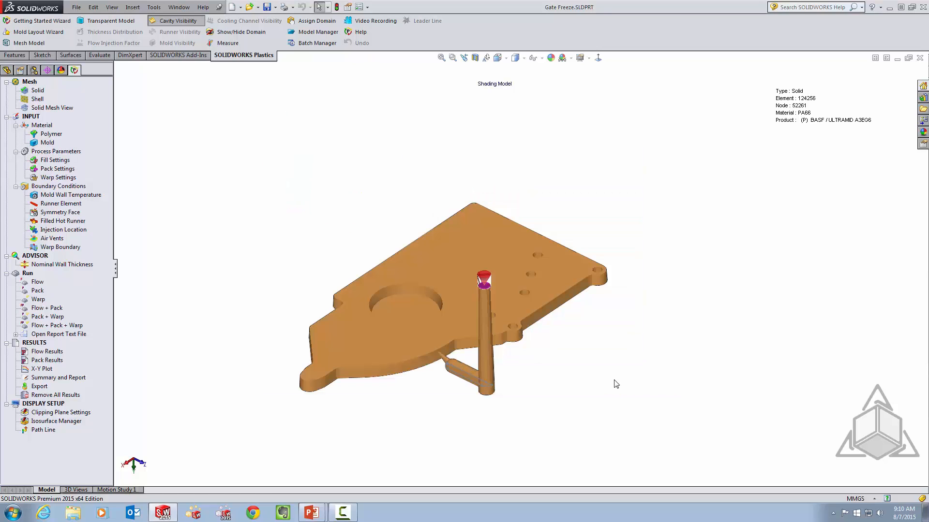
# Isolate the region above a minimum of 244 °C in the Temperature at End of Packing result and examine it around the gate.
pyautogui.doubleClick(48, 360)
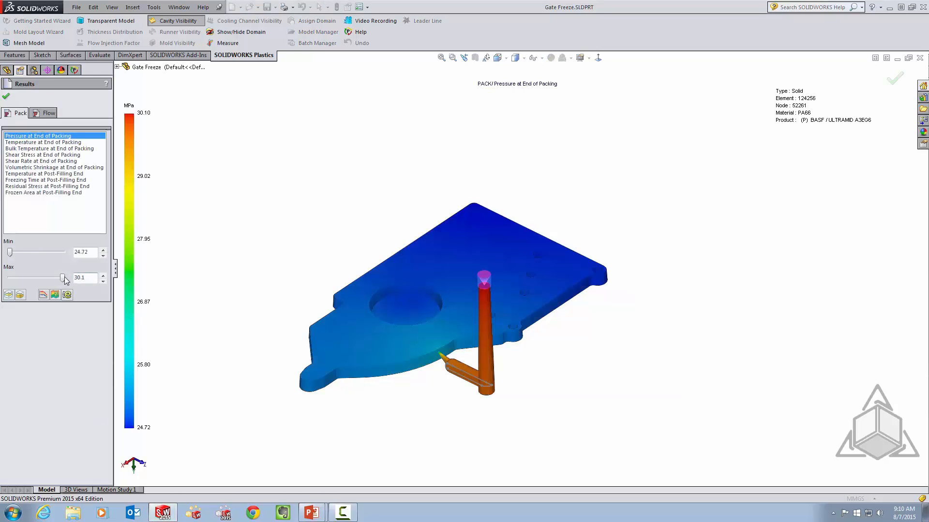
pyautogui.click(35, 143)
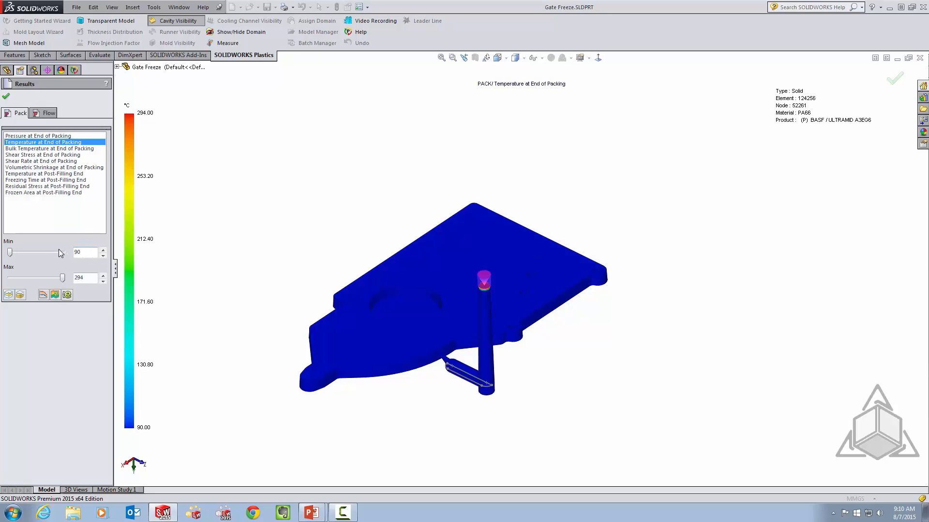
pyautogui.write('244')
pyautogui.click(20, 295)
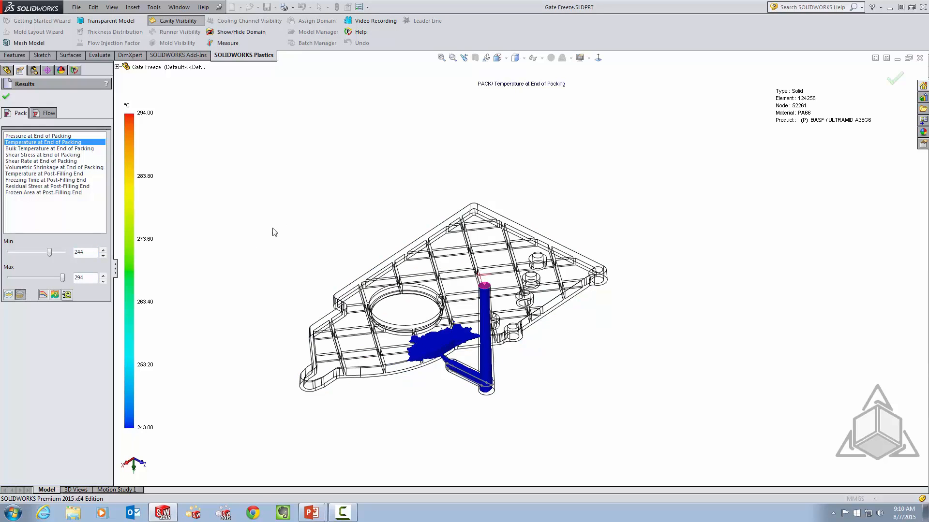
pyautogui.moveTo(276, 209); pyautogui.dragTo(286, 265, button='middle')
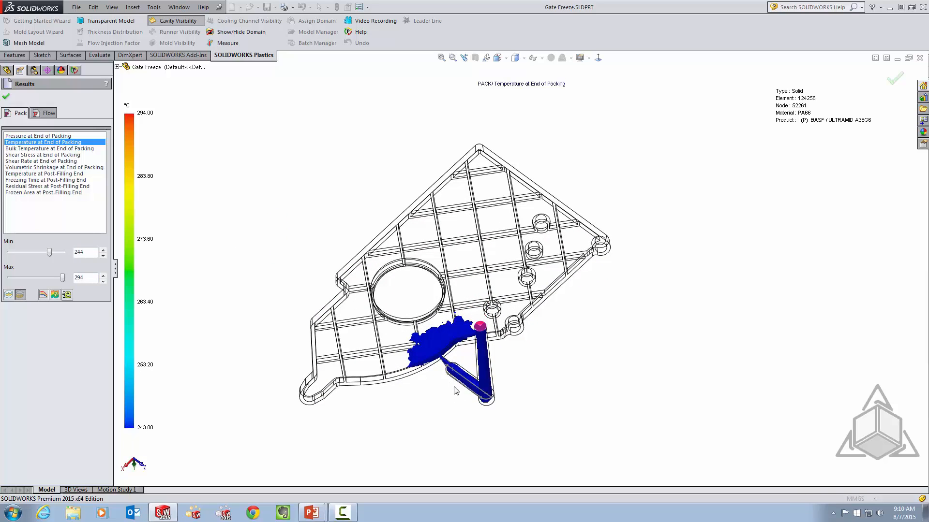
pyautogui.moveTo(406, 391); pyautogui.dragTo(410, 347, button='middle')
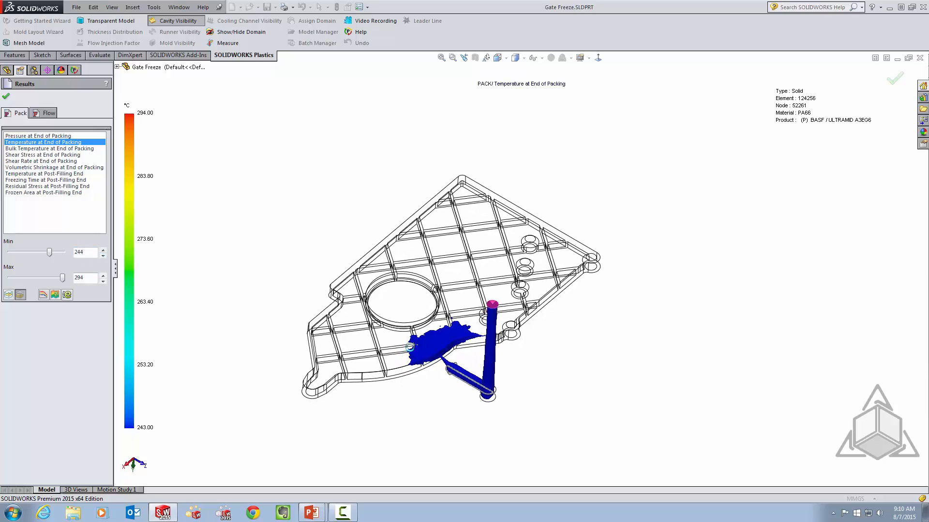
pyautogui.scroll(-3, 410, 346)
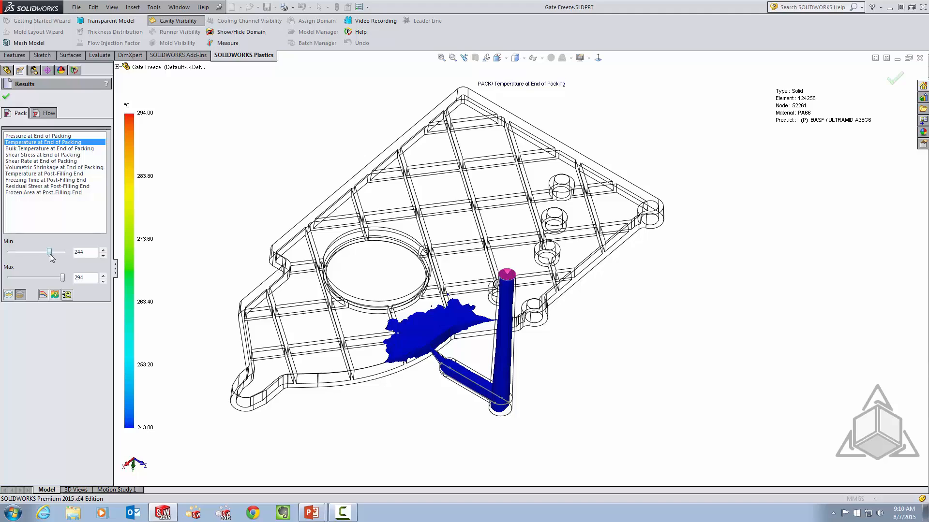
# Set the minimum displayed temperature to 286 °C and examine the hot region where the runner meets the gate.
pyautogui.moveTo(89, 252); pyautogui.dragTo(75, 251)
pyautogui.write('286')
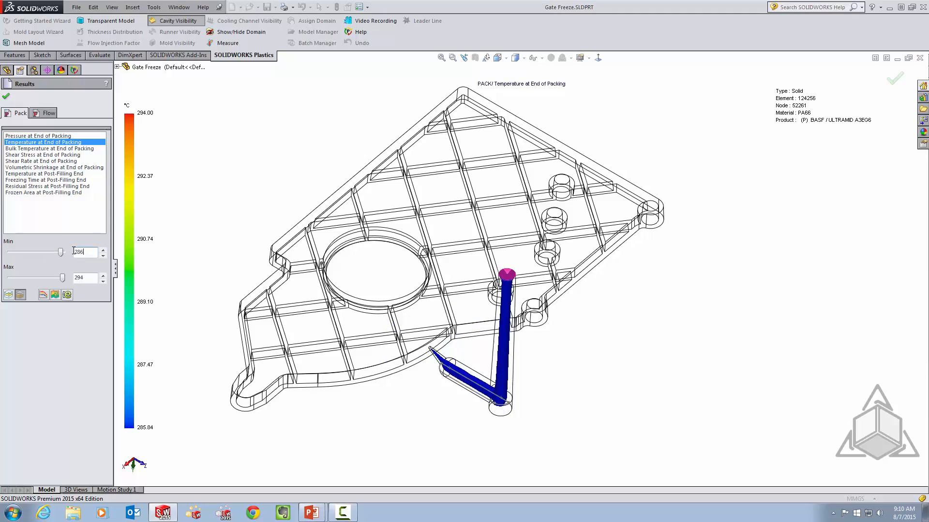
pyautogui.moveTo(311, 324); pyautogui.dragTo(459, 345, button='middle')
pyautogui.scroll(-9, 443, 329)
pyautogui.moveTo(478, 307); pyautogui.dragTo(512, 319, button='middle')
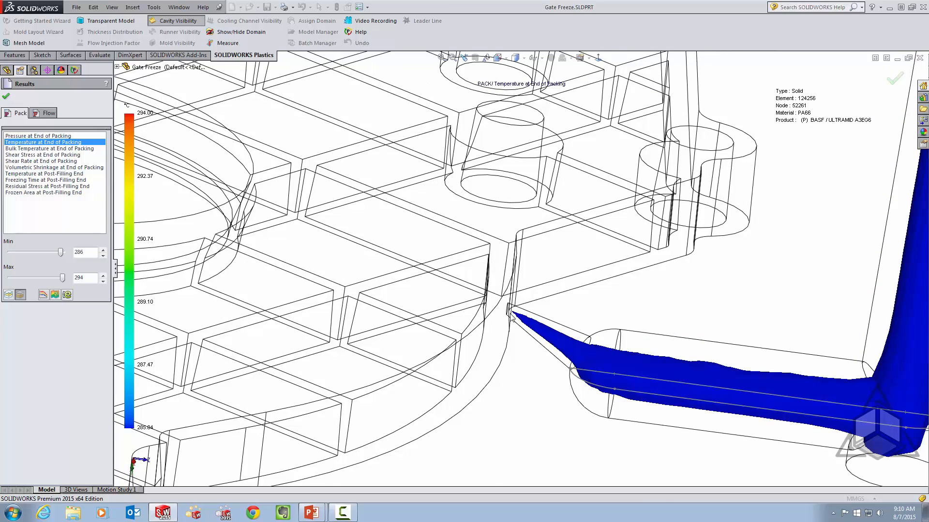
pyautogui.scroll(8, 338, 386)
pyautogui.scroll(-5, 450, 334)
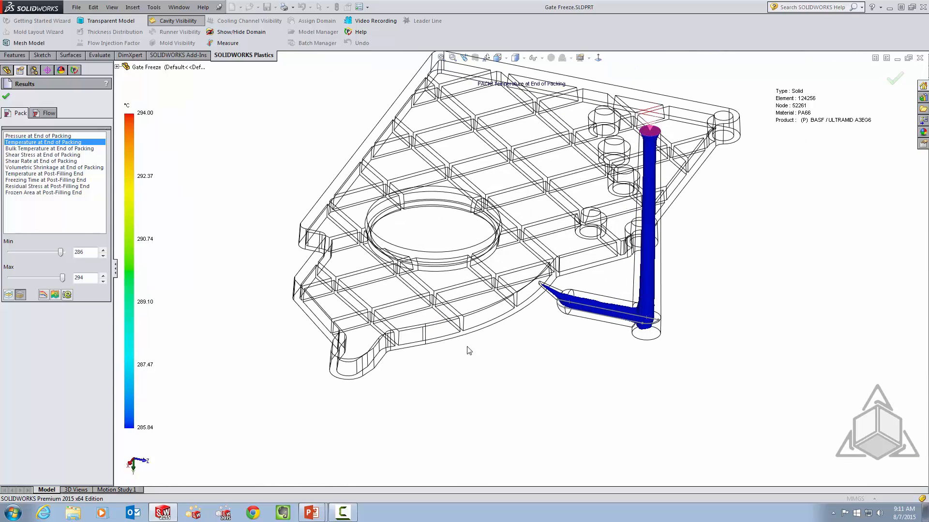
pyautogui.scroll(5, 469, 346)
pyautogui.scroll(-4, 503, 264)
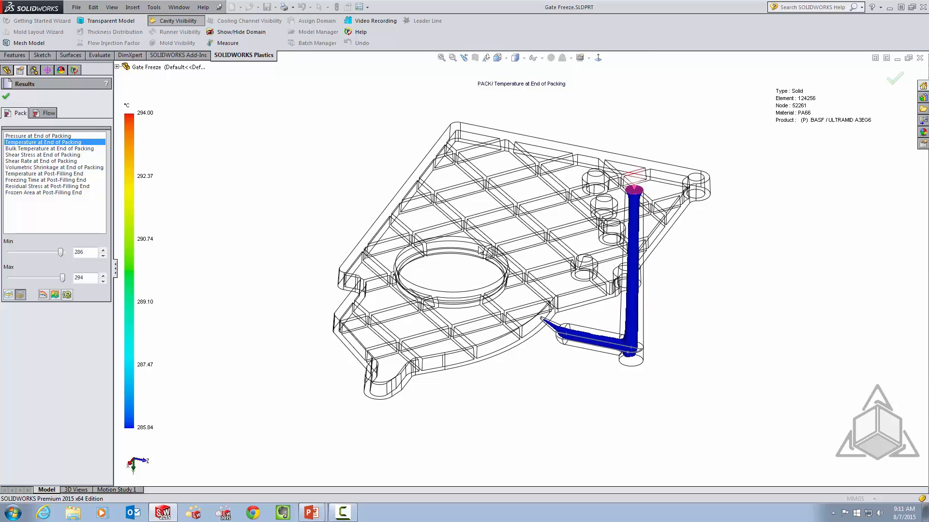
# Show the Volumetric Shrinkage at End of Packing result, set its minimum to 5 %, and isolate the region above it for examination.
pyautogui.click(20, 294)
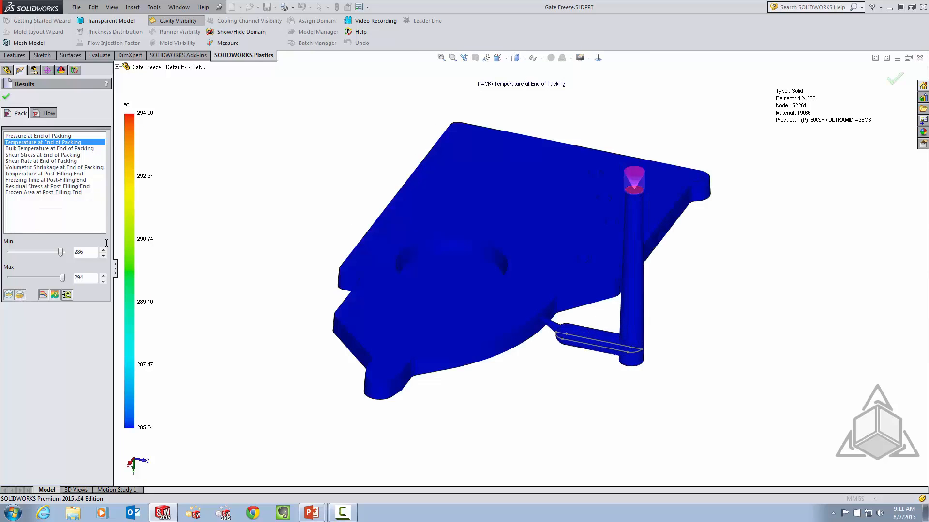
pyautogui.moveTo(446, 205); pyautogui.dragTo(556, 205, button='middle')
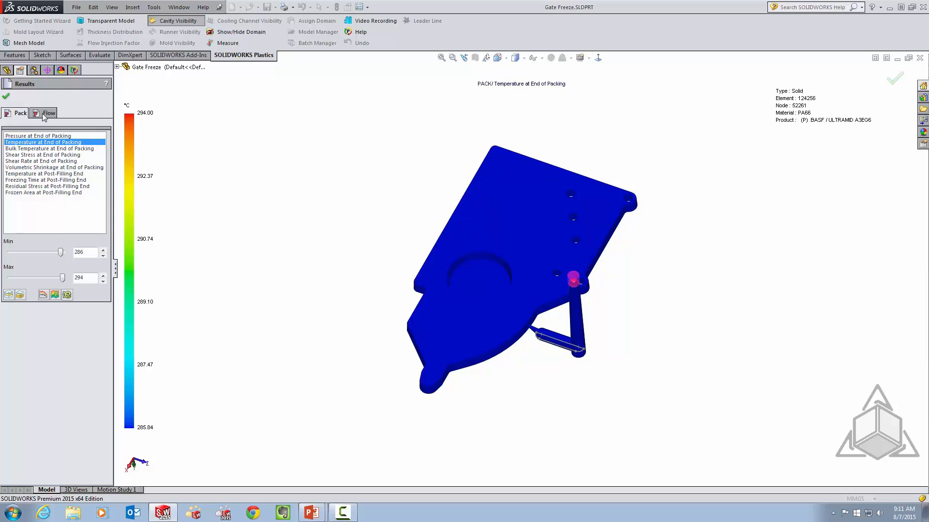
pyautogui.click(19, 168)
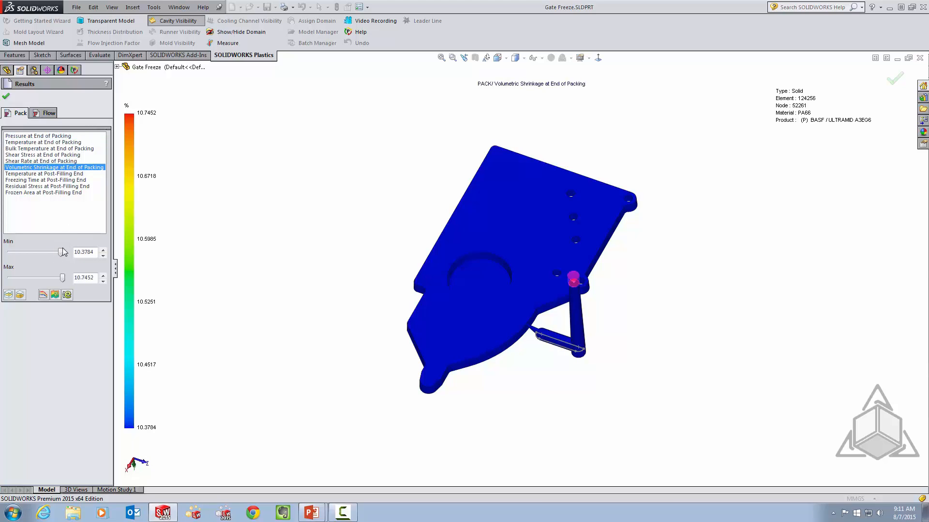
pyautogui.moveTo(63, 251); pyautogui.dragTo(22, 252)
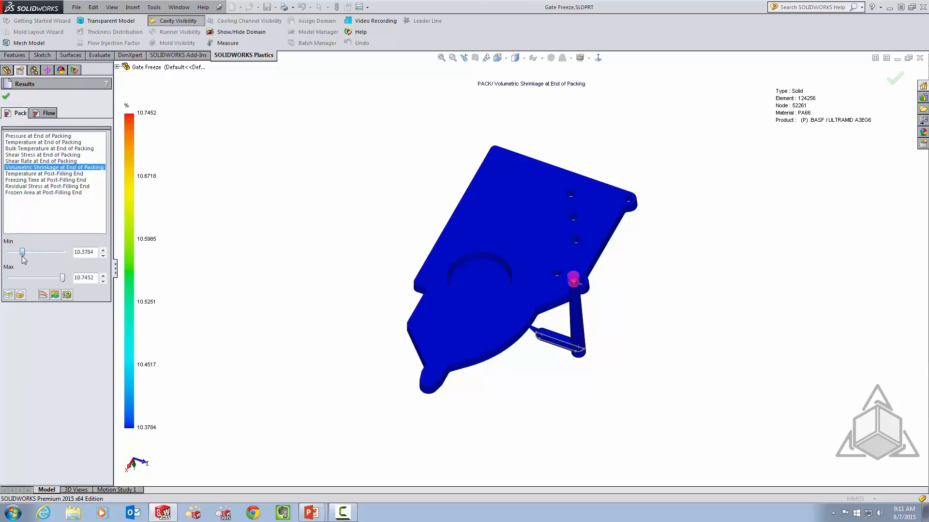
pyautogui.doubleClick(76, 252)
pyautogui.write('5')
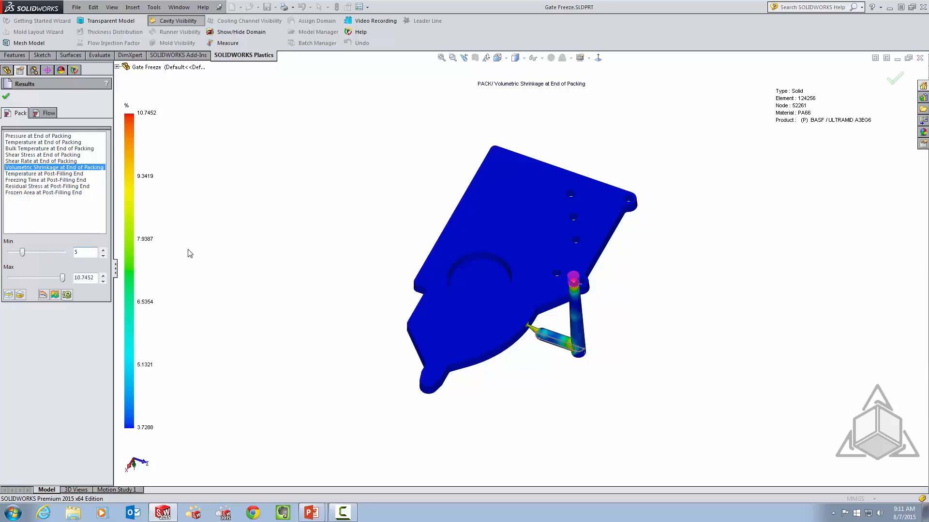
pyautogui.press('Return')
pyautogui.click(20, 295)
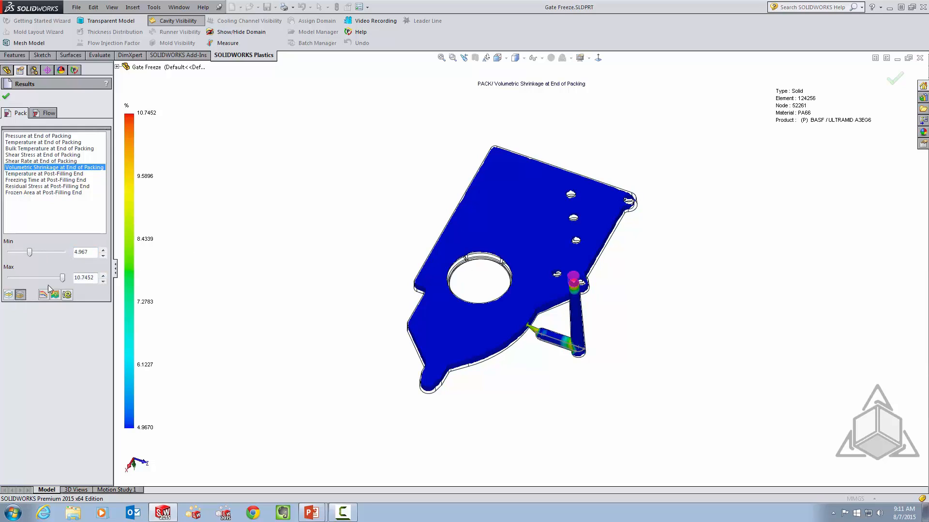
pyautogui.moveTo(594, 228); pyautogui.dragTo(474, 307, button='middle')
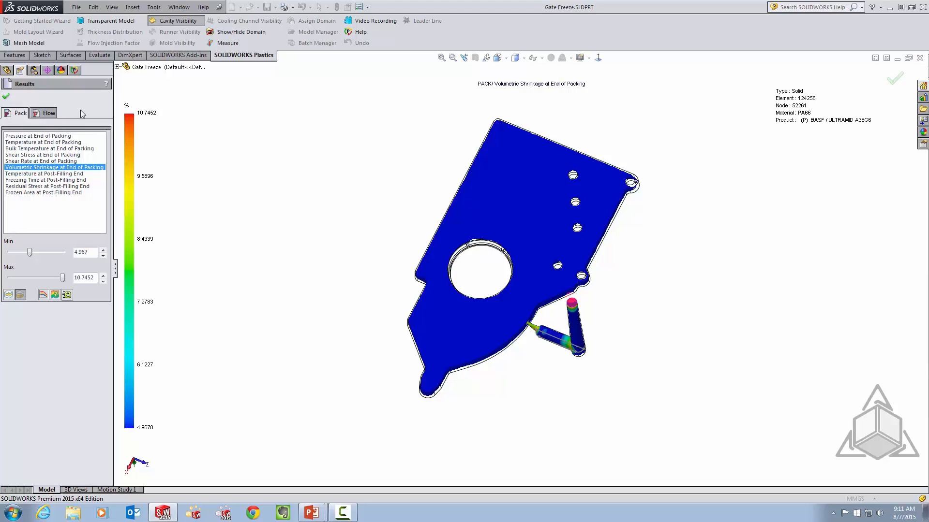
# Close the results and the Gate Freeze part, and open Using Inserts.SLDPRT without feature recognition.
pyautogui.click(5, 96)
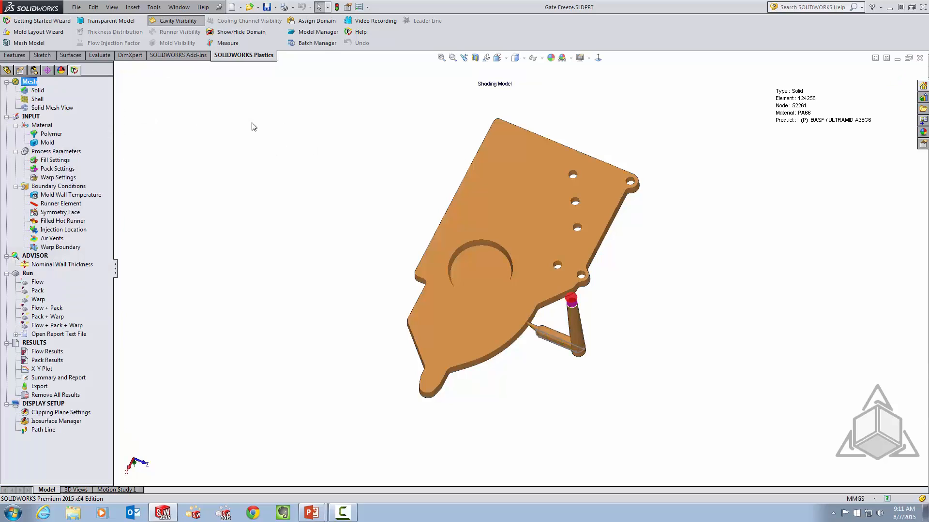
pyautogui.click(919, 57)
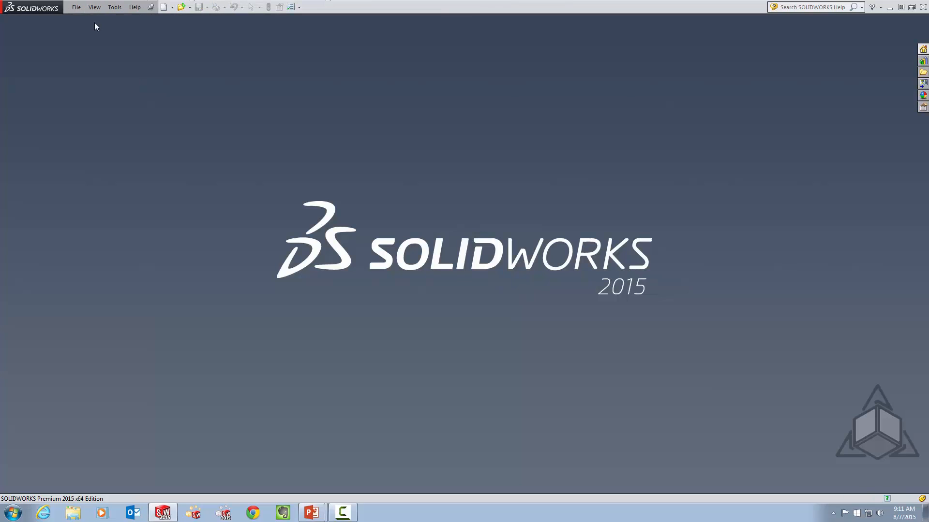
pyautogui.click(77, 7)
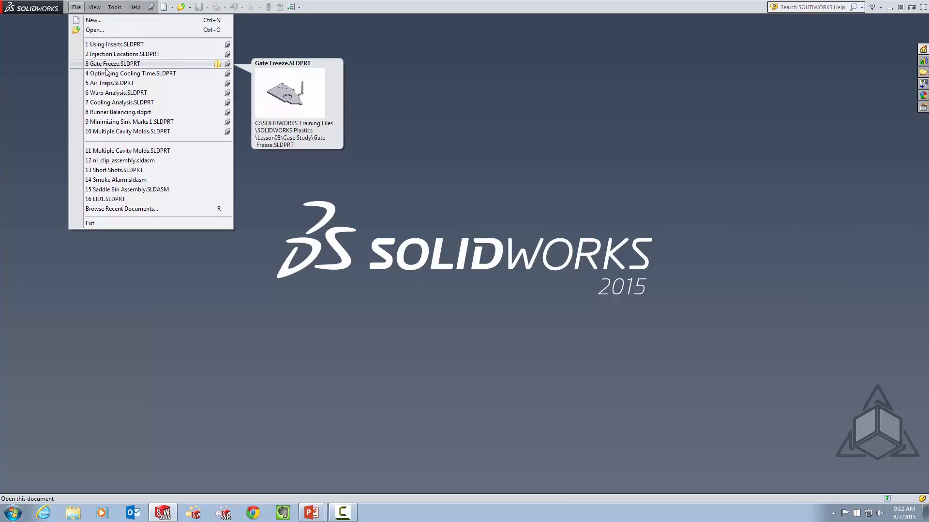
pyautogui.click(107, 45)
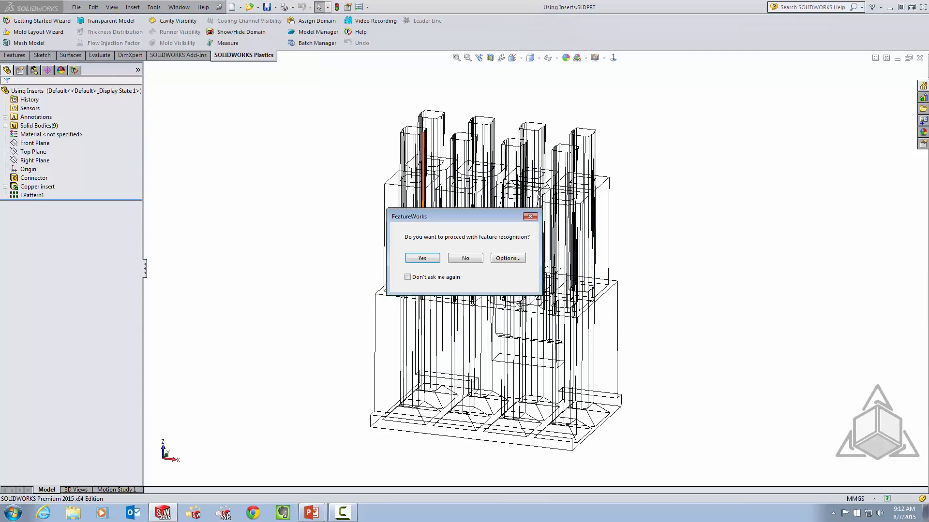
pyautogui.click(473, 261)
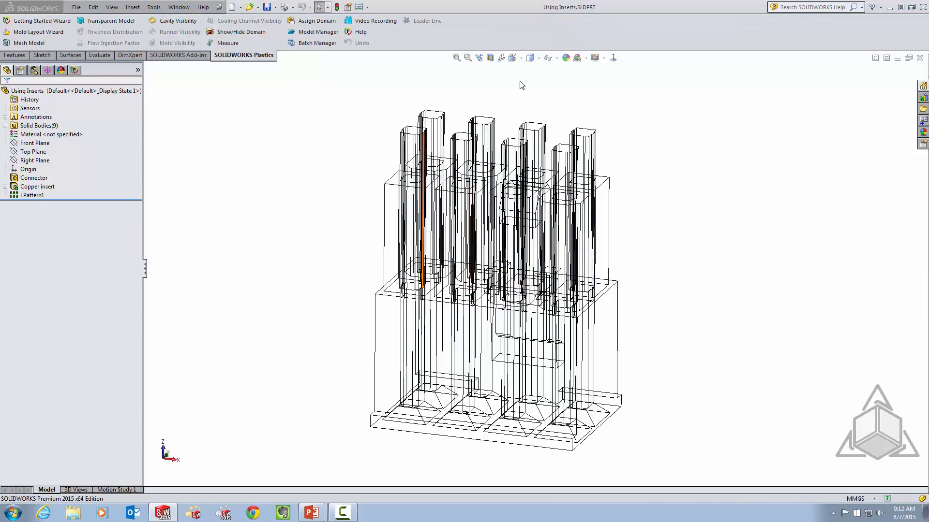
# Display the connector model as shaded with edges and examine its copper inserts.
pyautogui.click(531, 58)
pyautogui.click(531, 70)
pyautogui.moveTo(346, 218)
pyautogui.mouseDown(button='middle')
pyautogui.moveTo(420, 219)
pyautogui.moveTo(432, 180)
pyautogui.mouseUp(button='middle')
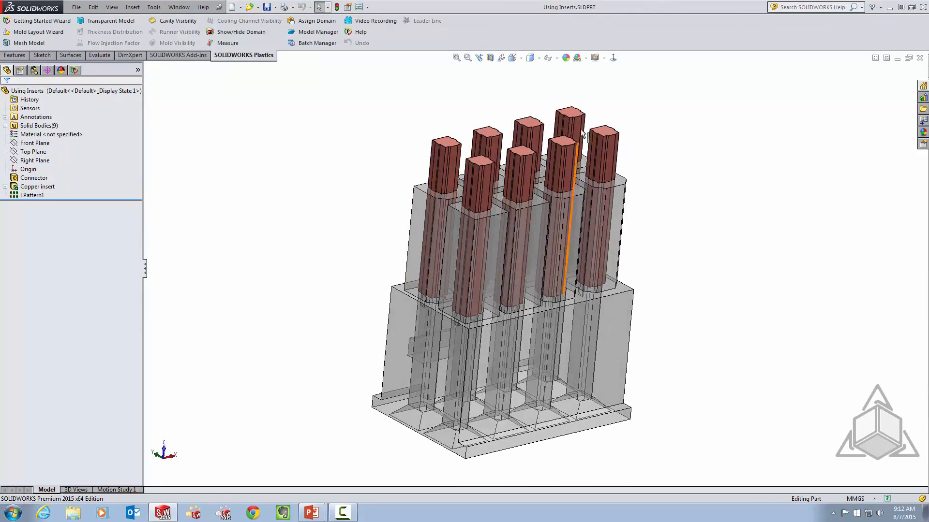
pyautogui.moveTo(497, 240); pyautogui.dragTo(539, 238, button='middle')
pyautogui.scroll(-3, 538, 238)
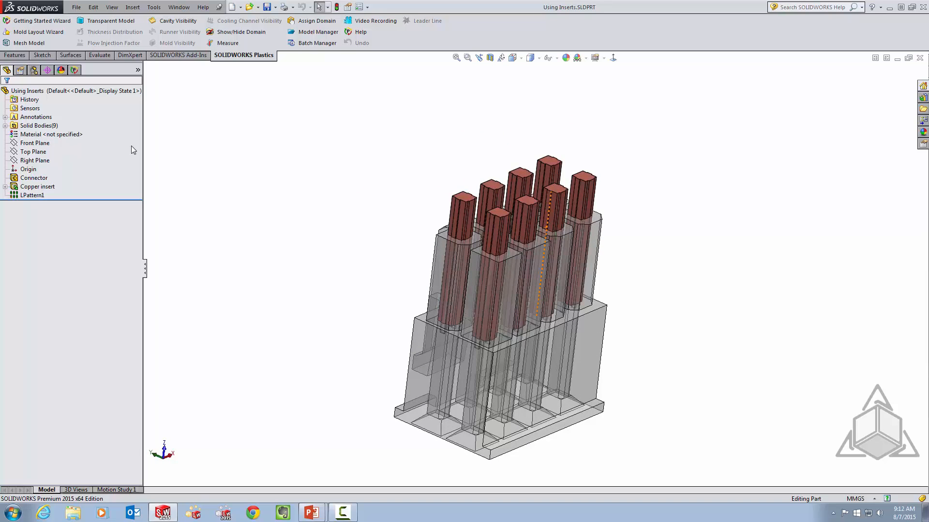
# Review the insert material database types and the Insert Settings temperatures of Cavity(Insert) 1 in the Plastics study, and cancel the settings.
pyautogui.click(74, 71)
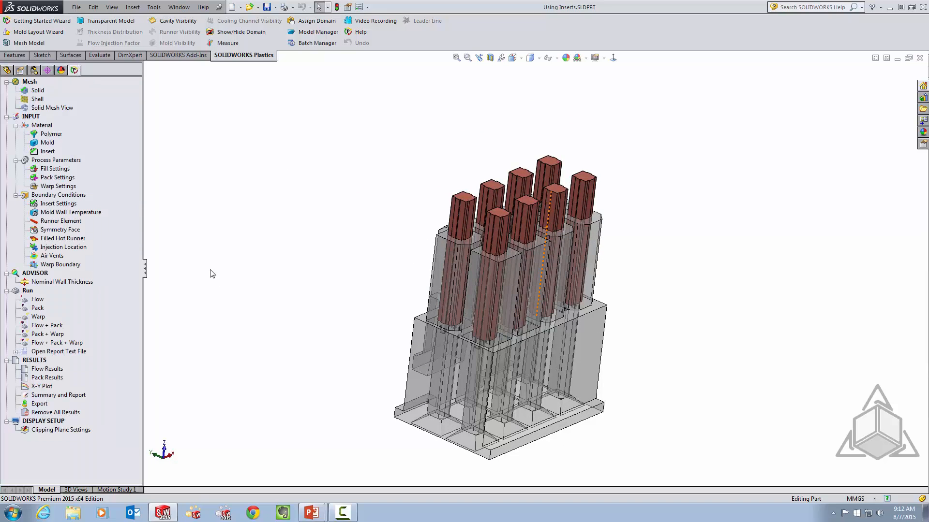
pyautogui.rightClick(45, 152)
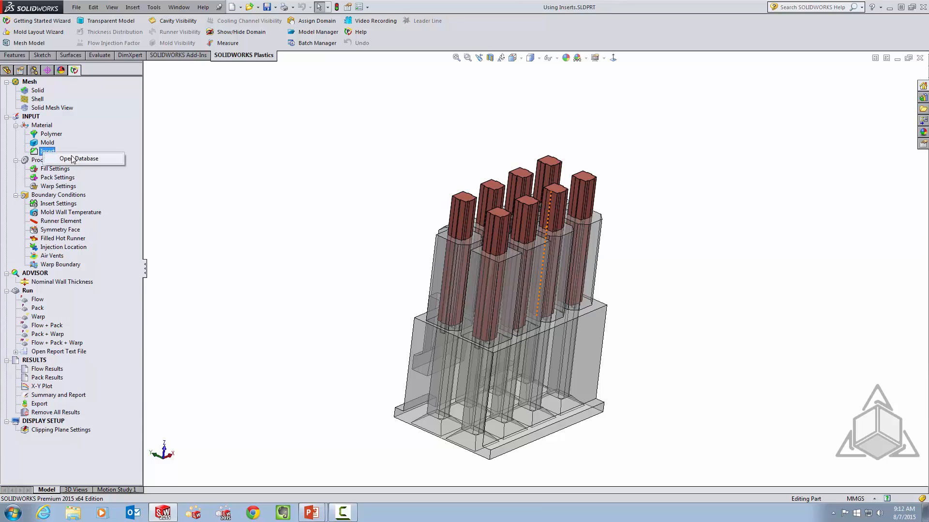
pyautogui.click(72, 159)
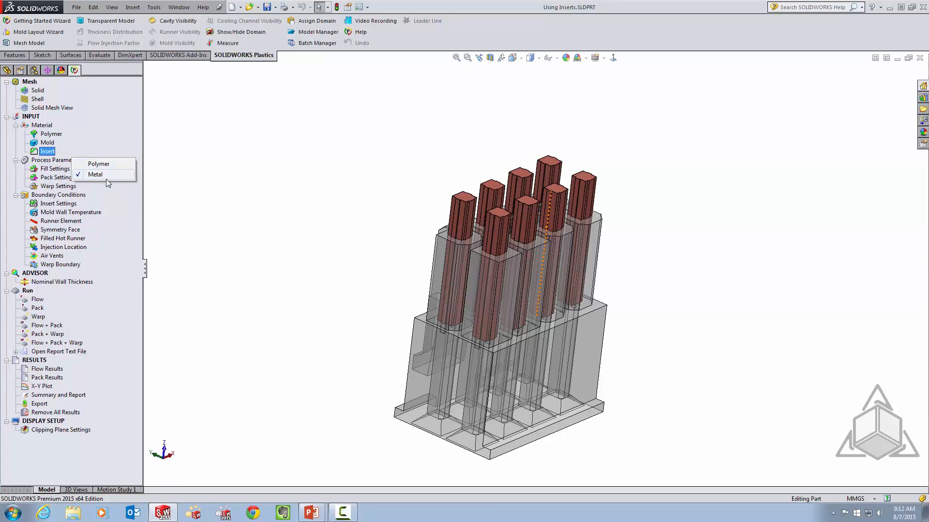
pyautogui.click(334, 243)
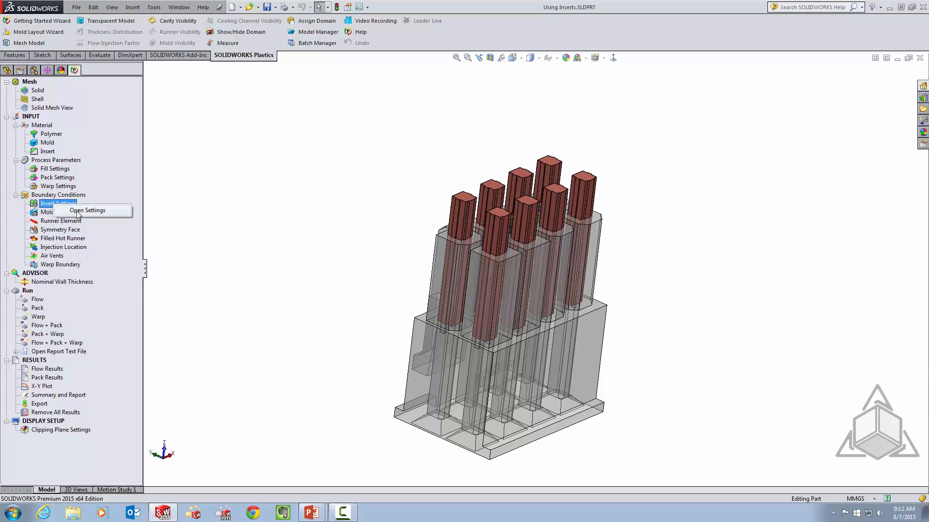
pyautogui.doubleClick(52, 204)
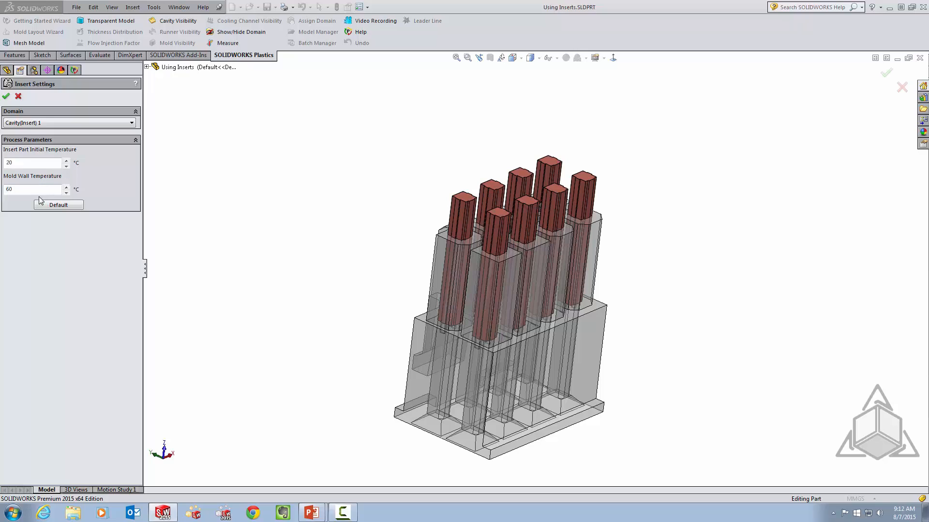
pyautogui.click(19, 98)
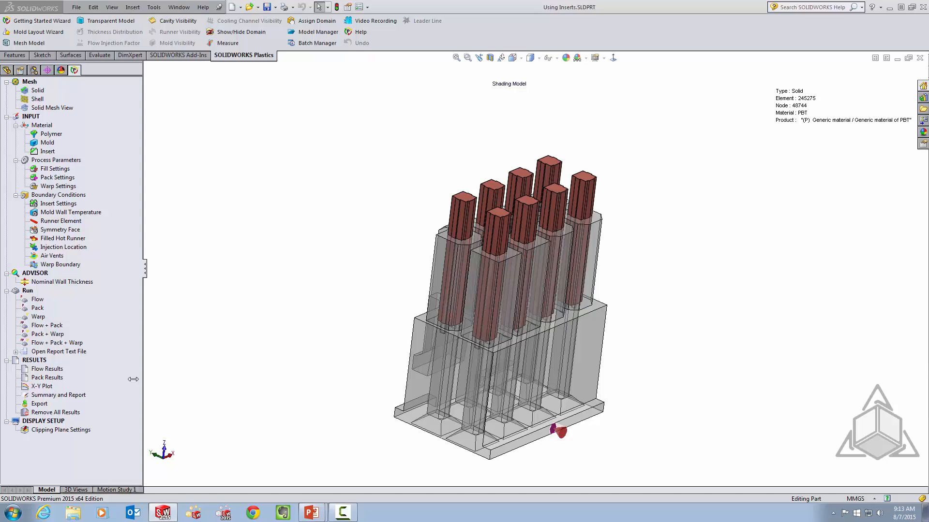
# Open the flow results and play the Fill Time animation, examining from several sides how the plastic flows around the inserts.
pyautogui.rightClick(55, 373)
pyautogui.click(82, 376)
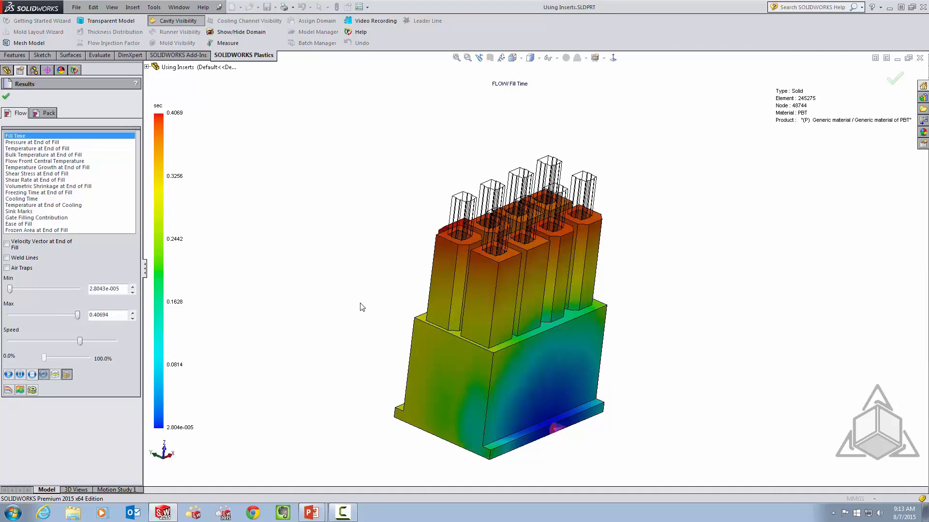
pyautogui.moveTo(360, 307); pyautogui.dragTo(386, 379, button='middle')
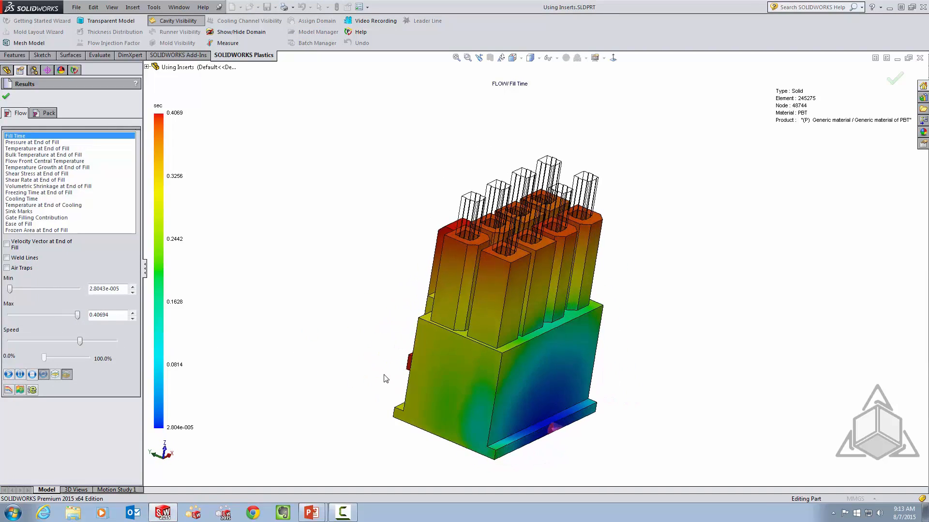
pyautogui.scroll(2, 642, 334)
pyautogui.moveTo(642, 334); pyautogui.dragTo(562, 295, button='middle')
pyautogui.scroll(-2, 561, 296)
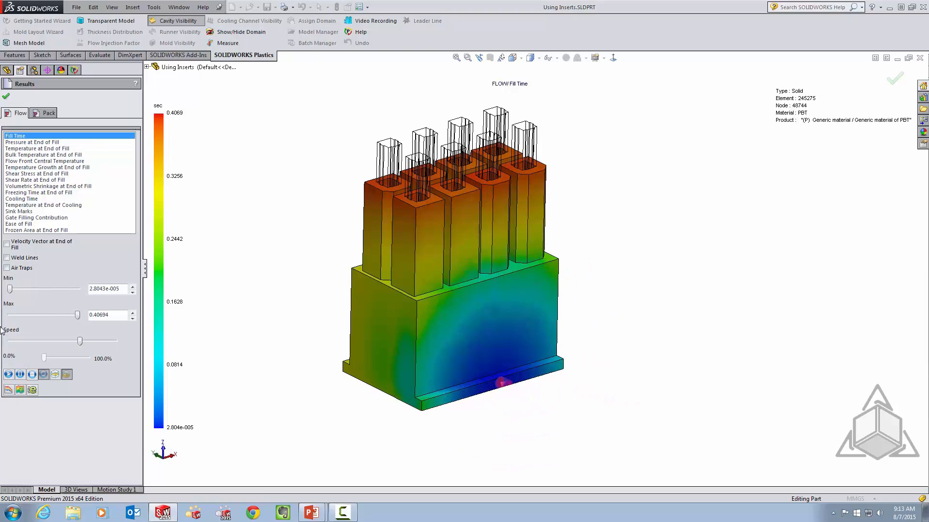
pyautogui.click(8, 374)
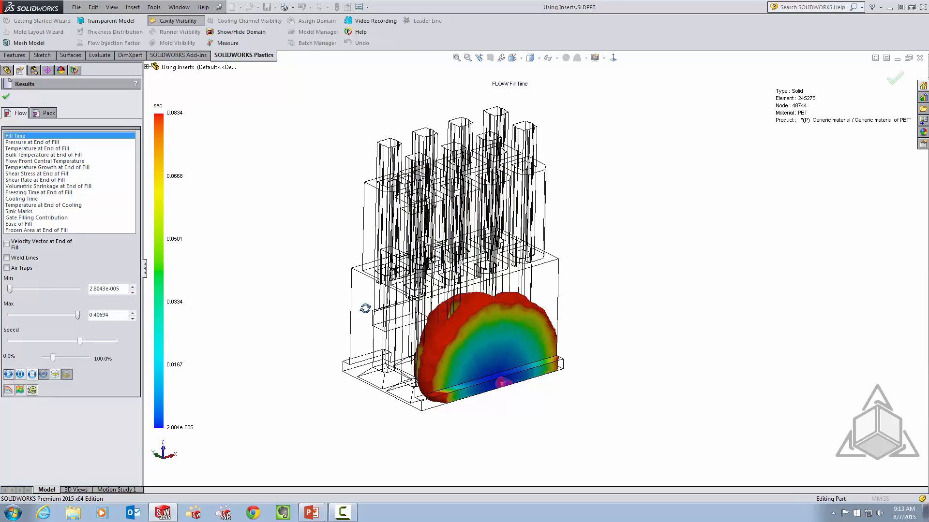
pyautogui.moveTo(365, 308); pyautogui.dragTo(513, 294, button='middle')
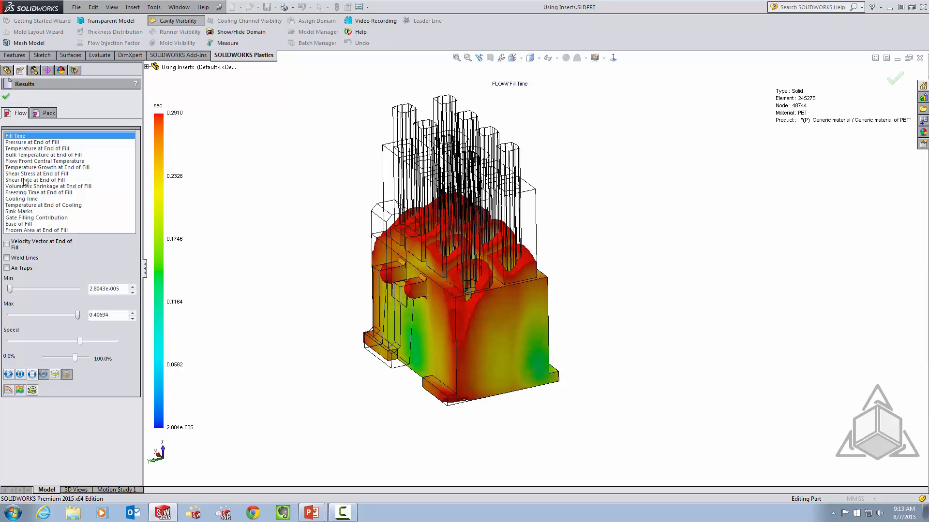
pyautogui.click(32, 375)
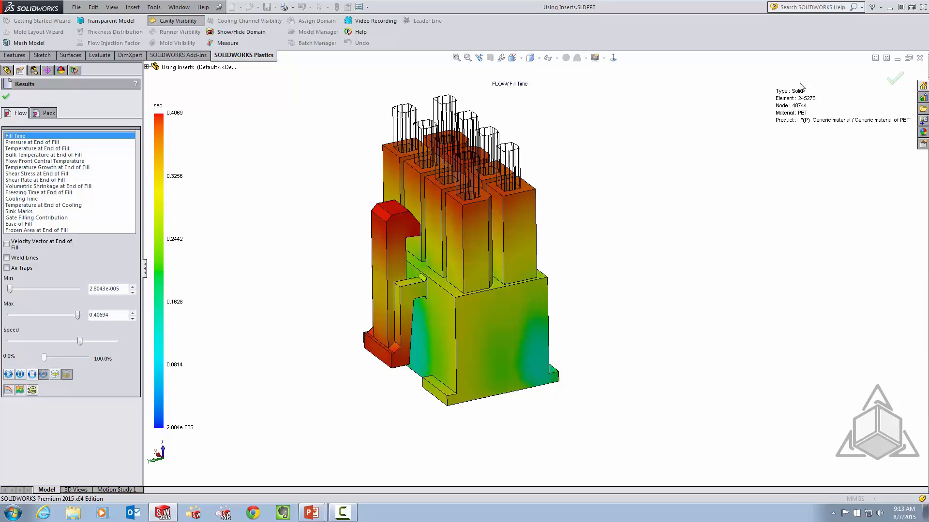
# Close the results and the Using Inserts part, and switch to the PowerPoint presentation's slide "Pre-processing data after packing".
pyautogui.click(895, 79)
pyautogui.click(920, 58)
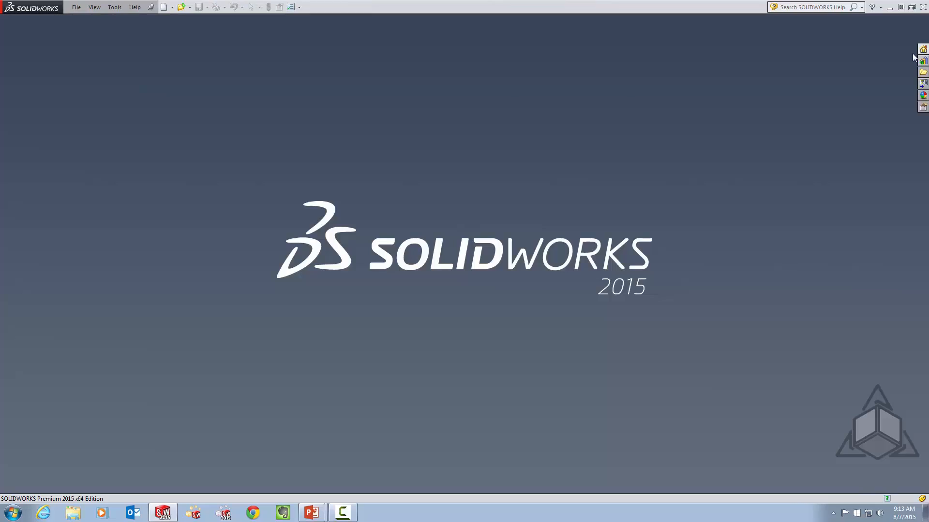
pyautogui.hotkey('alt', 'Tab')
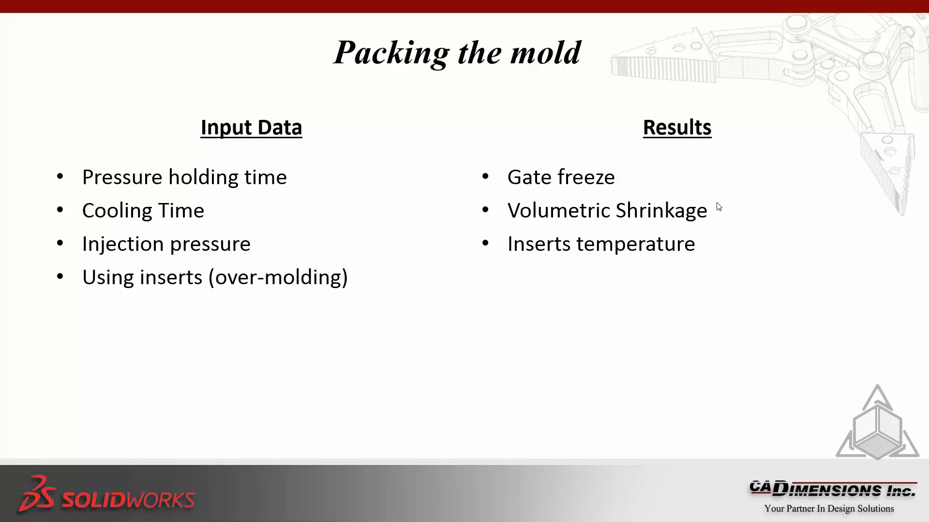
pyautogui.click(717, 203)
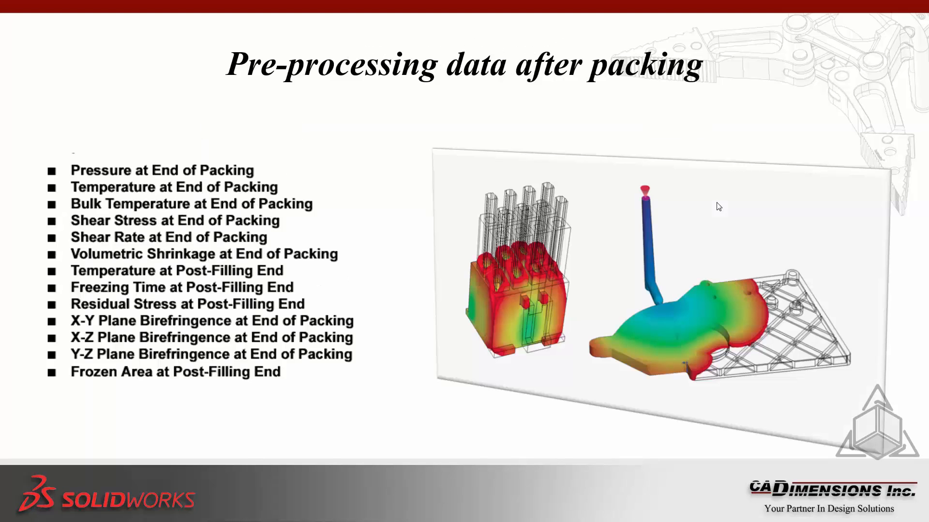
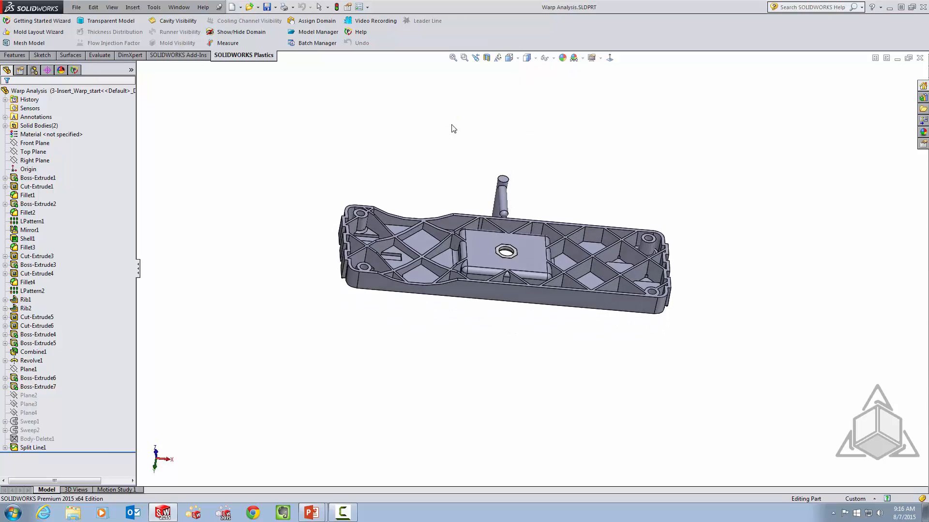
# Examine the Warp Analysis part from several angles, including its sprue and runner and the insert in the central pocket.
pyautogui.moveTo(452, 129); pyautogui.dragTo(425, 191, button='middle')
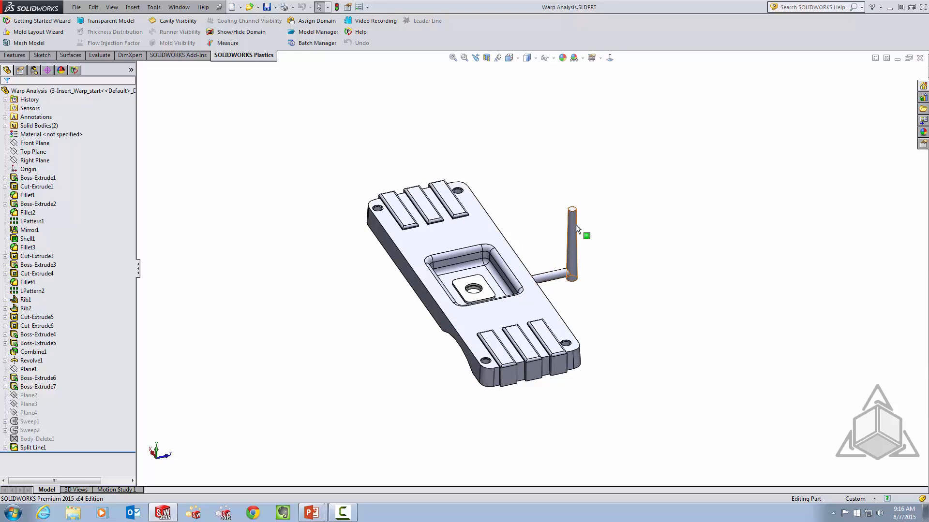
pyautogui.moveTo(573, 275); pyautogui.dragTo(561, 235, button='middle')
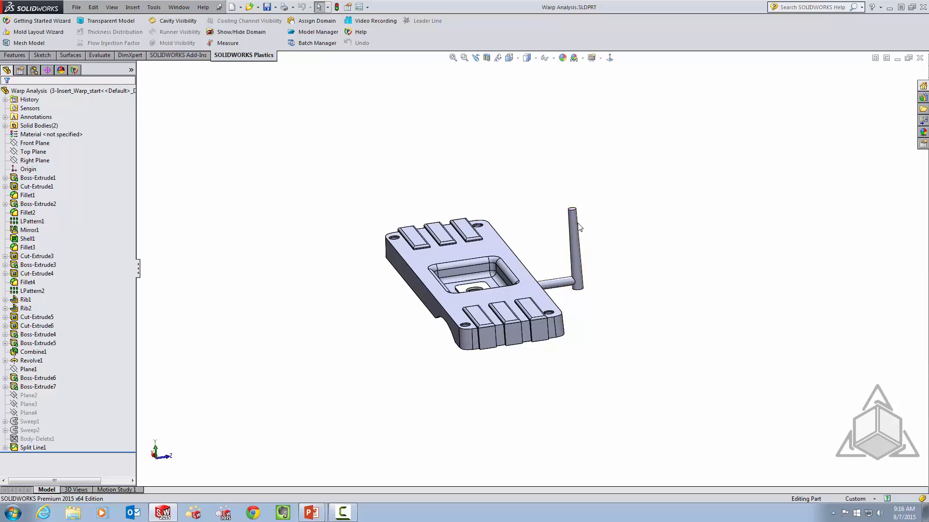
pyautogui.moveTo(558, 236); pyautogui.dragTo(544, 249, button='middle')
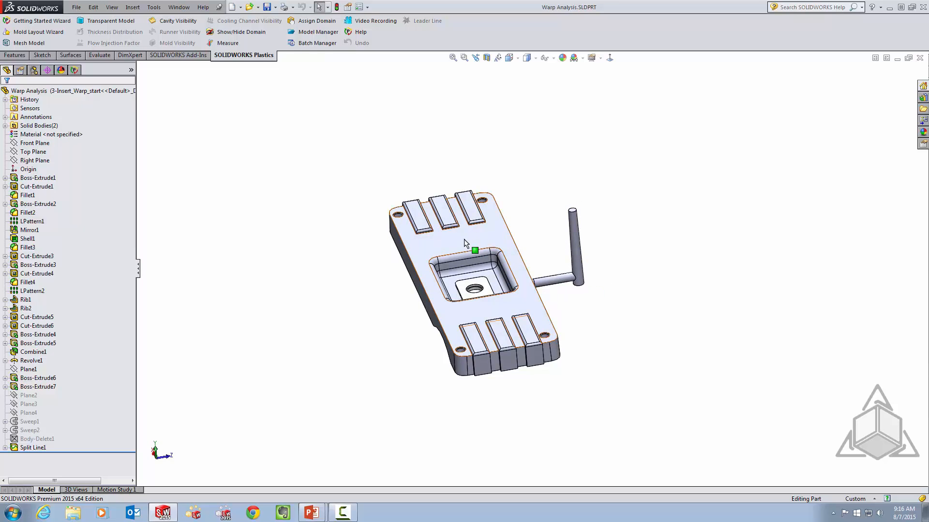
pyautogui.moveTo(463, 239); pyautogui.dragTo(483, 296, button='middle')
pyautogui.click(484, 296)
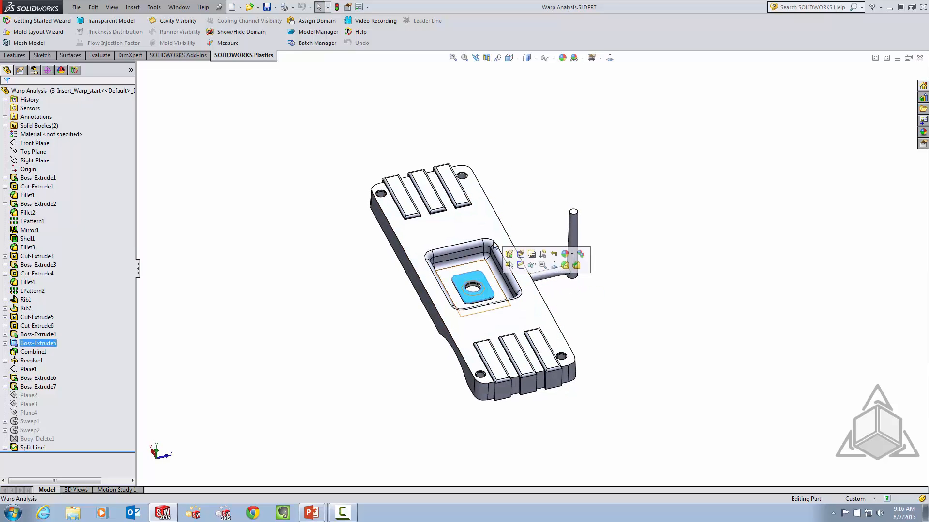
pyautogui.press('Escape')
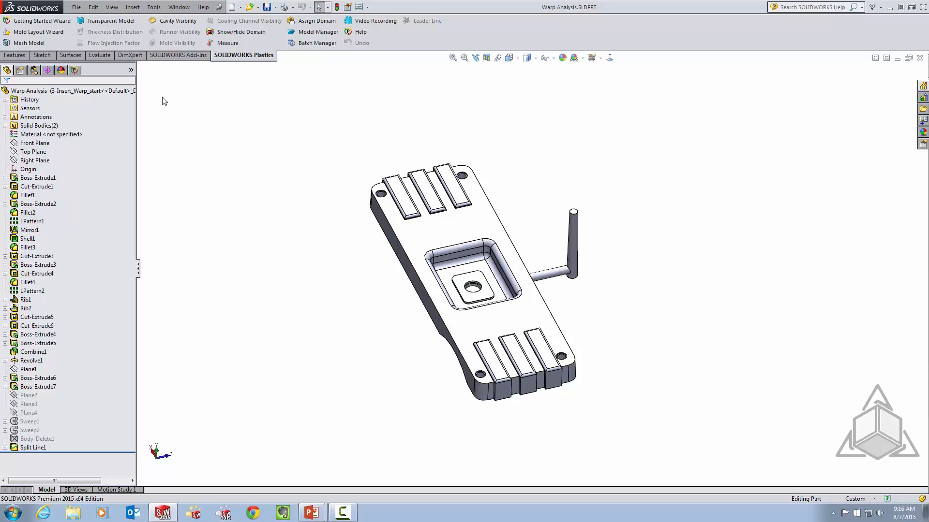
# Review the ambient temperature and gravity direction in the Plastics study's Warp Settings against the part's X axis, and cancel the settings.
pyautogui.click(74, 70)
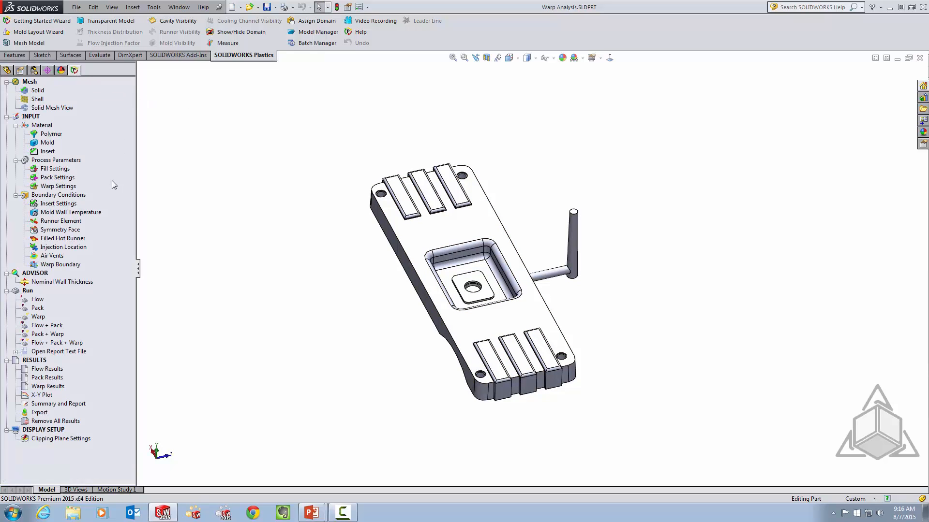
pyautogui.rightClick(53, 186)
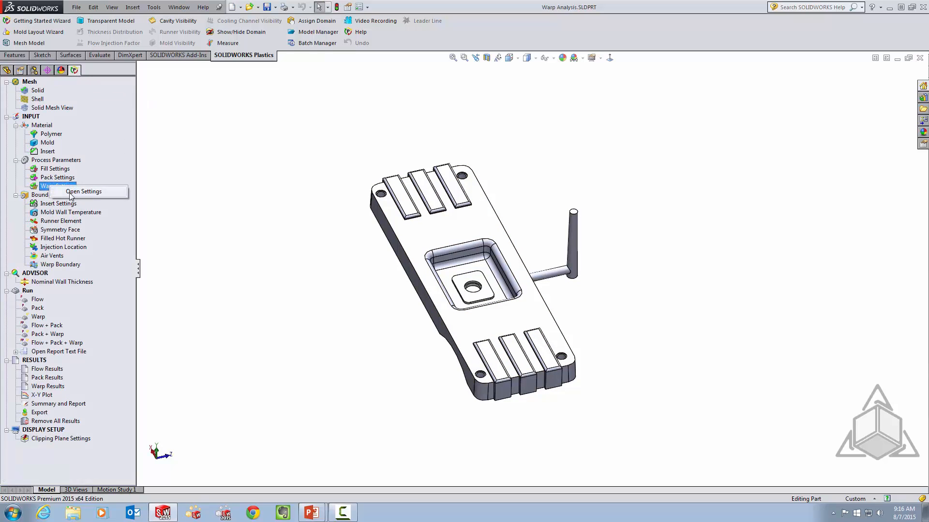
pyautogui.click(70, 192)
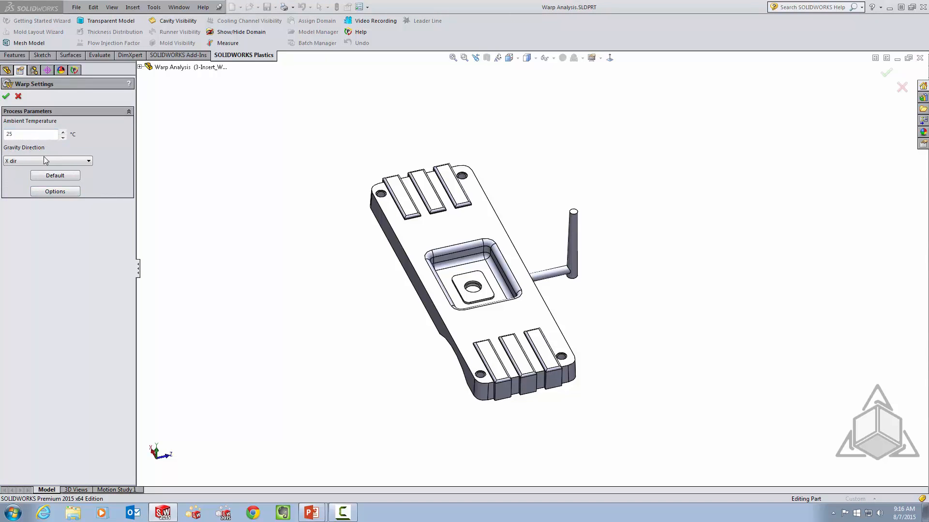
pyautogui.moveTo(510, 238)
pyautogui.mouseDown(button='middle')
pyautogui.moveTo(373, 318)
pyautogui.moveTo(333, 240)
pyautogui.moveTo(345, 283)
pyautogui.moveTo(348, 254)
pyautogui.mouseUp(button='middle')
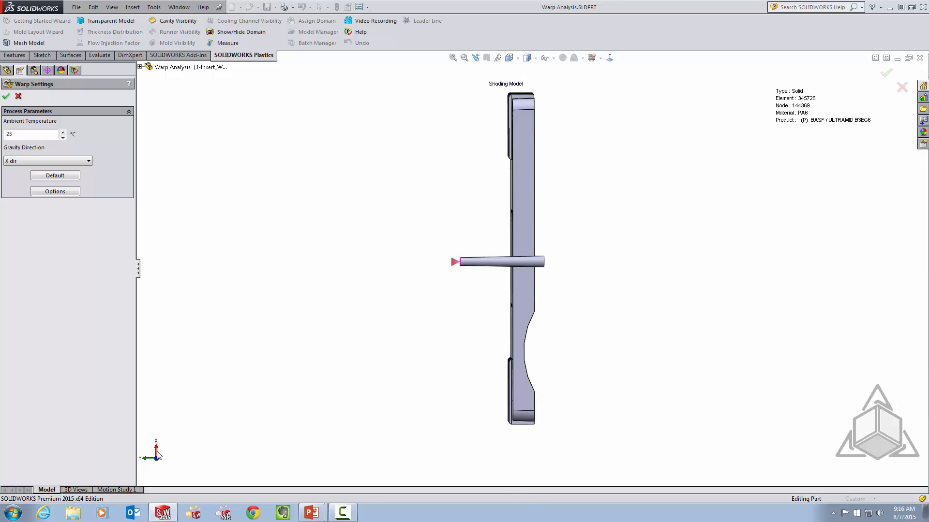
pyautogui.click(19, 97)
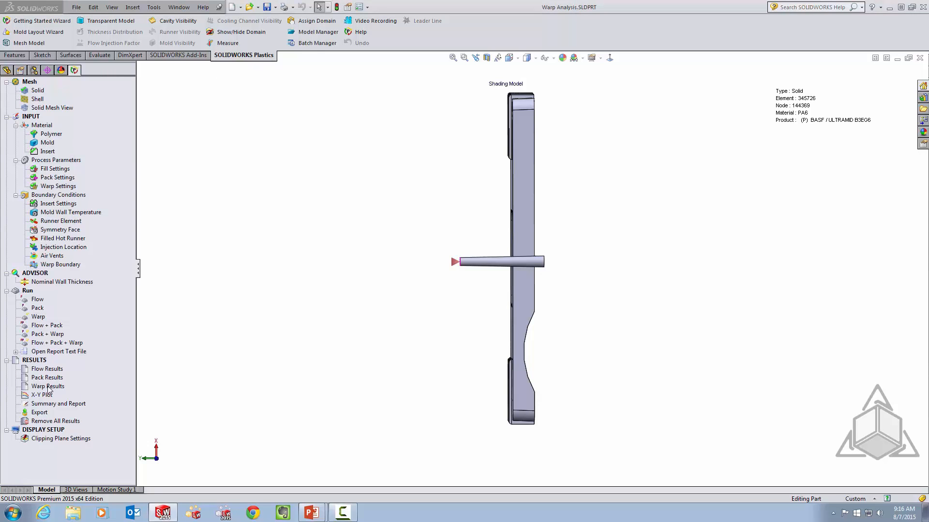
# Open the warp results, show the Sink-Mark Profile plot and examine it on the pocket side and the ribbed underside.
pyautogui.rightClick(43, 387)
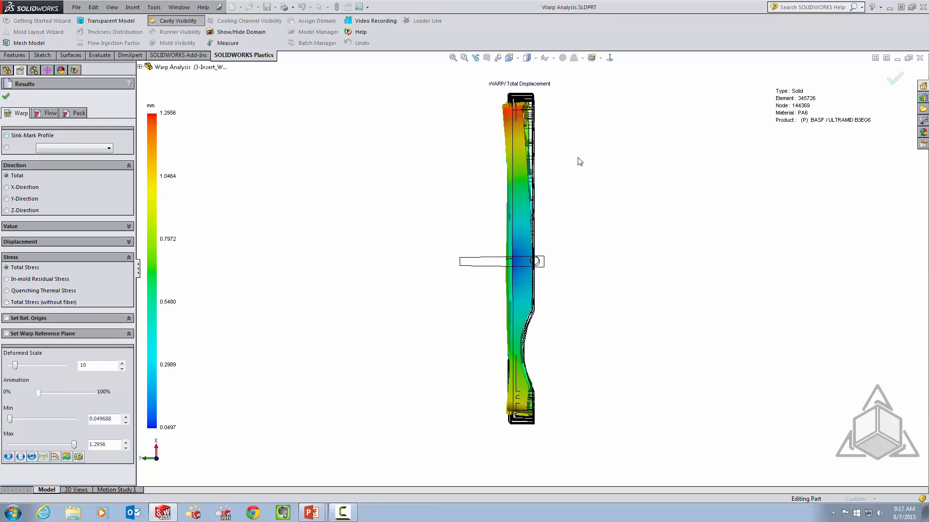
pyautogui.moveTo(579, 161); pyautogui.dragTo(442, 242, button='middle')
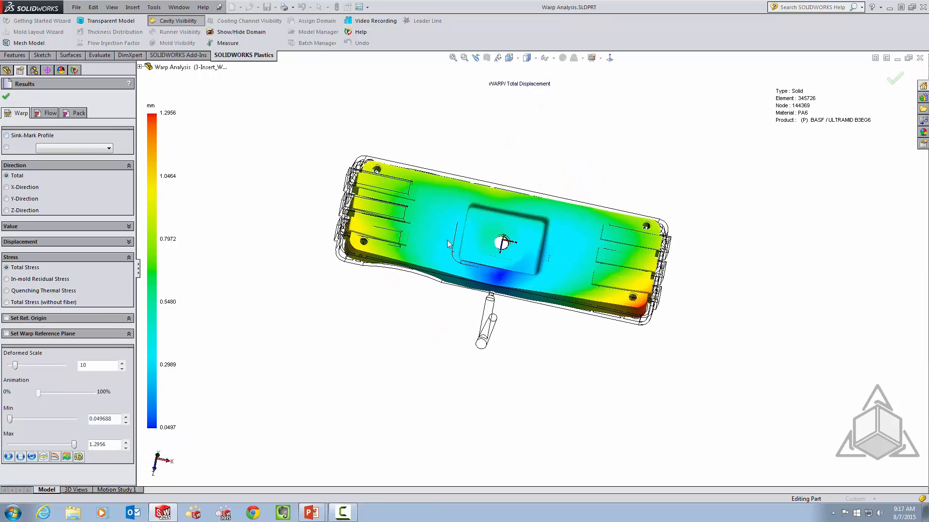
pyautogui.click(7, 136)
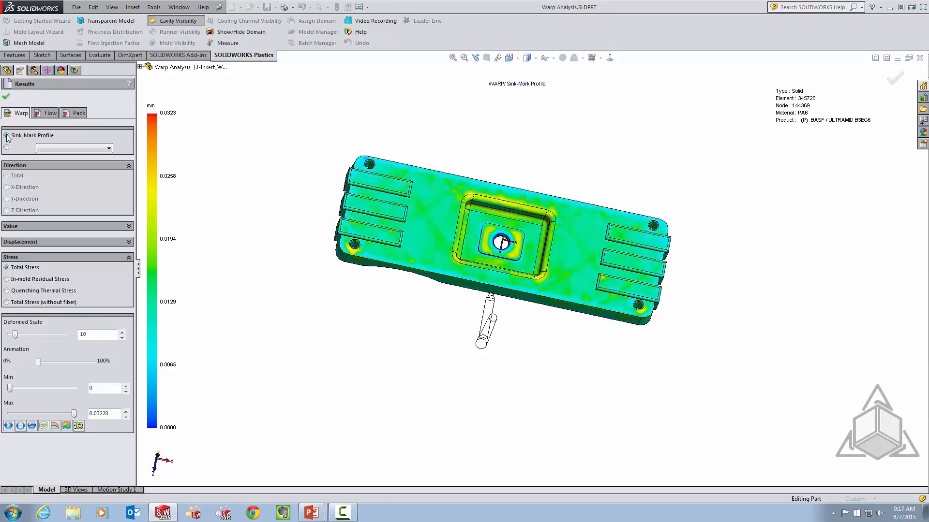
pyautogui.moveTo(543, 197); pyautogui.dragTo(527, 231, button='middle')
pyautogui.moveTo(406, 203); pyautogui.dragTo(372, 238, button='middle')
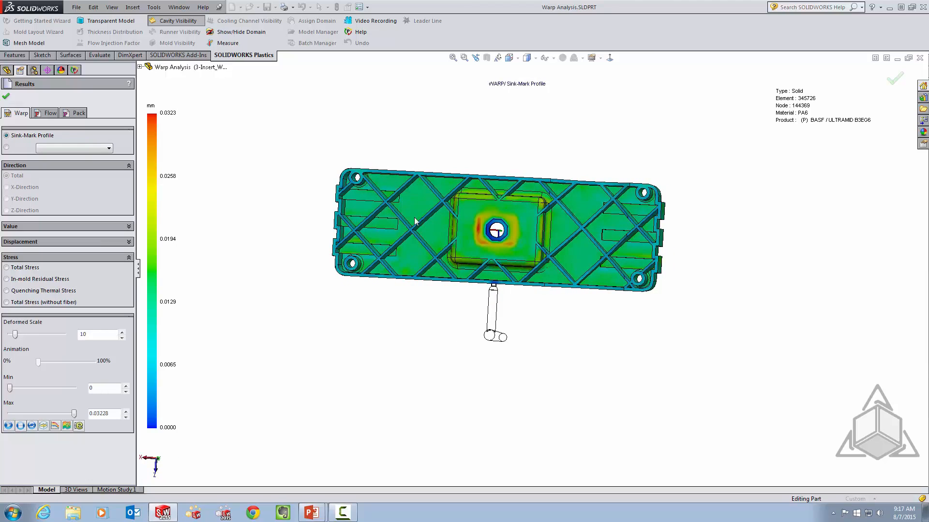
pyautogui.moveTo(754, 236); pyautogui.dragTo(288, 182, button='middle')
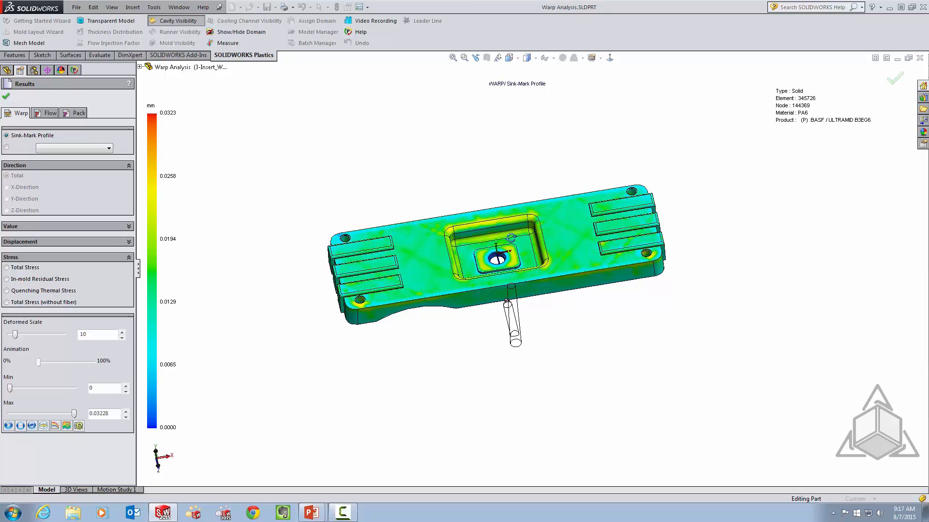
pyautogui.moveTo(509, 239); pyautogui.dragTo(386, 261, button='middle')
pyautogui.scroll(-5, 452, 268)
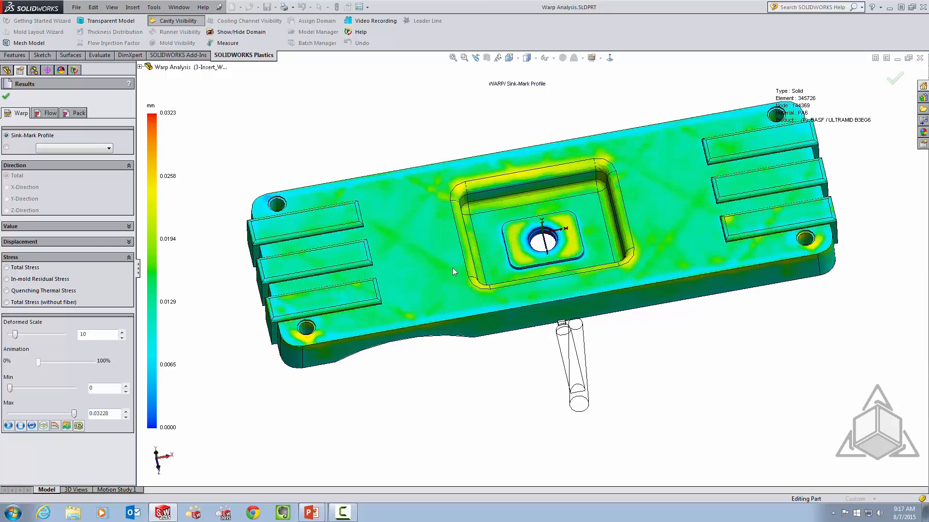
pyautogui.scroll(3, 449, 292)
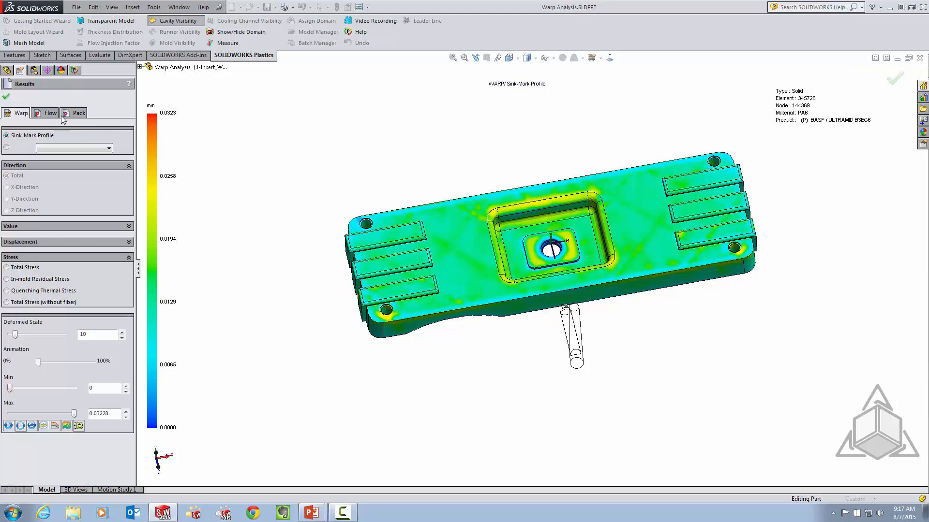
# Show the In-mold First Principal Residual Stress plot and check the Displacement options of the warp results.
pyautogui.click(42, 242)
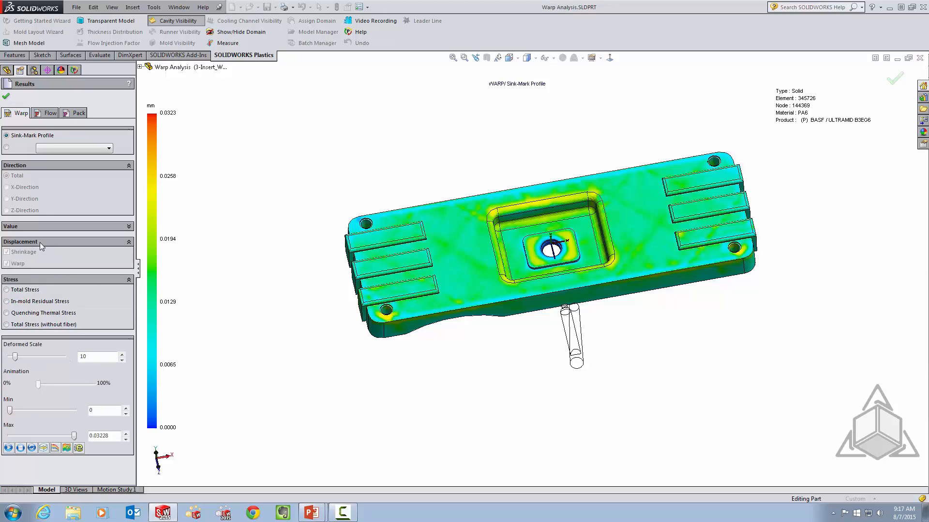
pyautogui.click(41, 241)
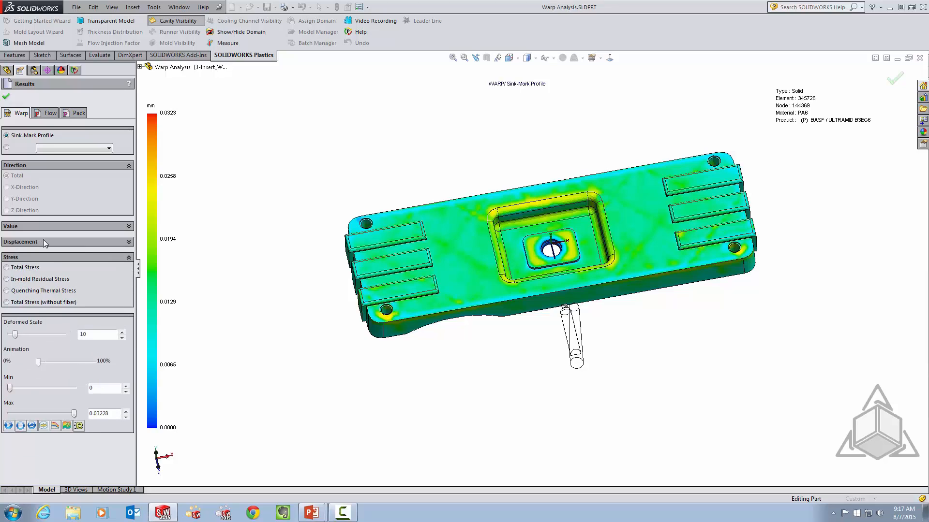
pyautogui.click(5, 147)
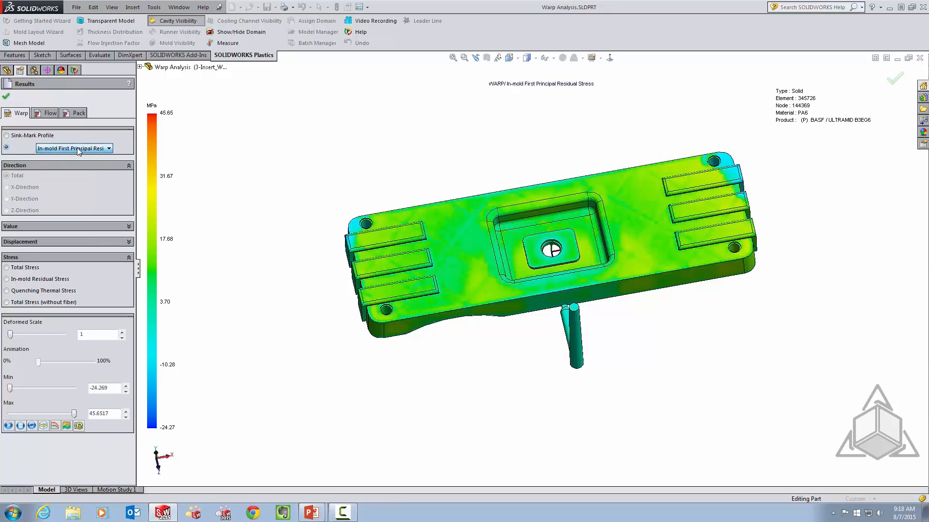
pyautogui.click(24, 243)
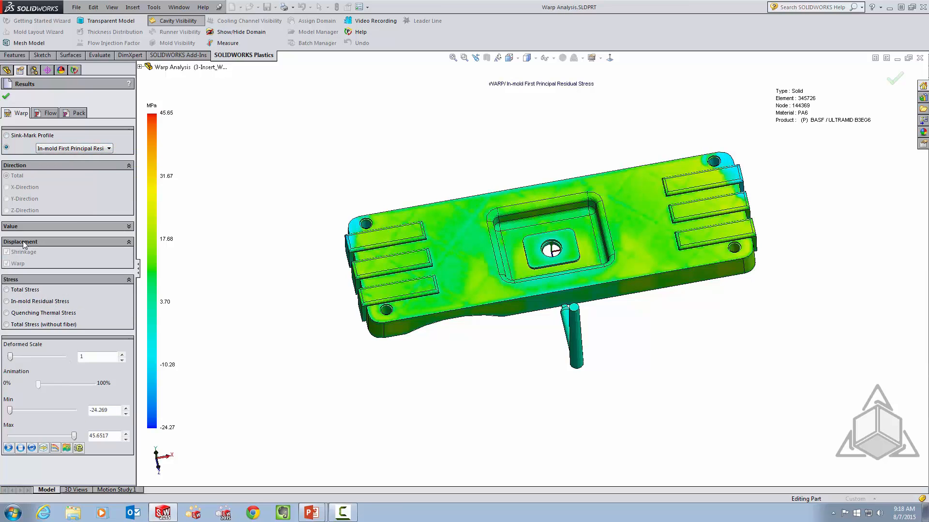
pyautogui.click(28, 242)
# Show the total displacement caused by Total Stress and examine it on the ribbed underside of the part.
pyautogui.click(7, 268)
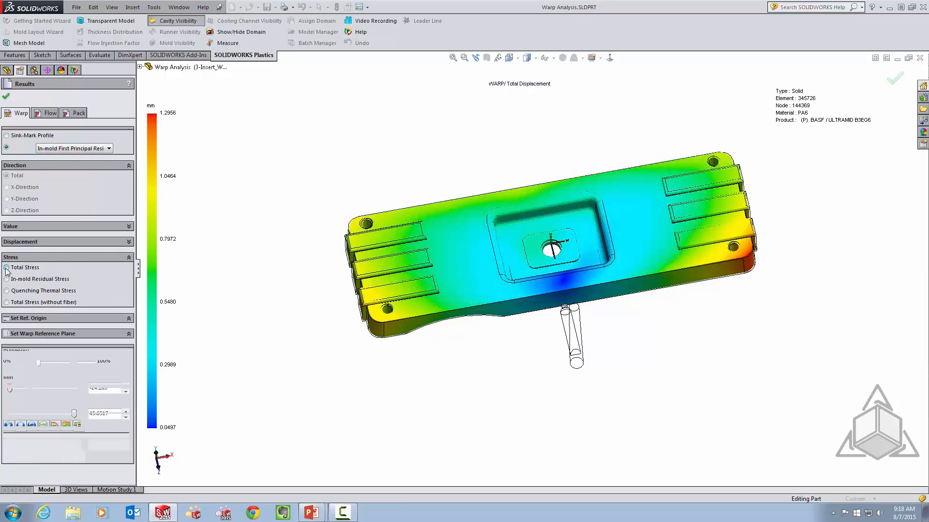
pyautogui.moveTo(512, 163); pyautogui.dragTo(624, 221, button='middle')
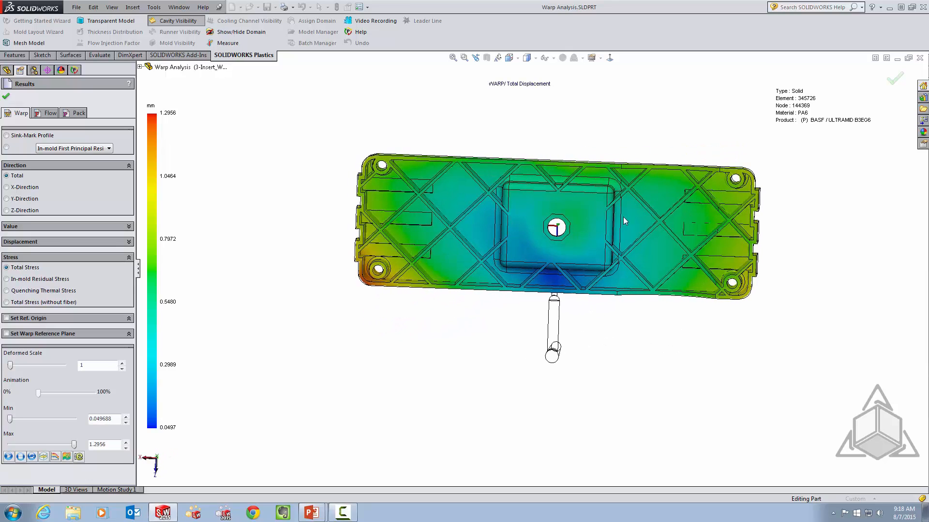
pyautogui.click(107, 241)
pyautogui.click(108, 240)
pyautogui.moveTo(619, 247); pyautogui.dragTo(624, 225, button='middle')
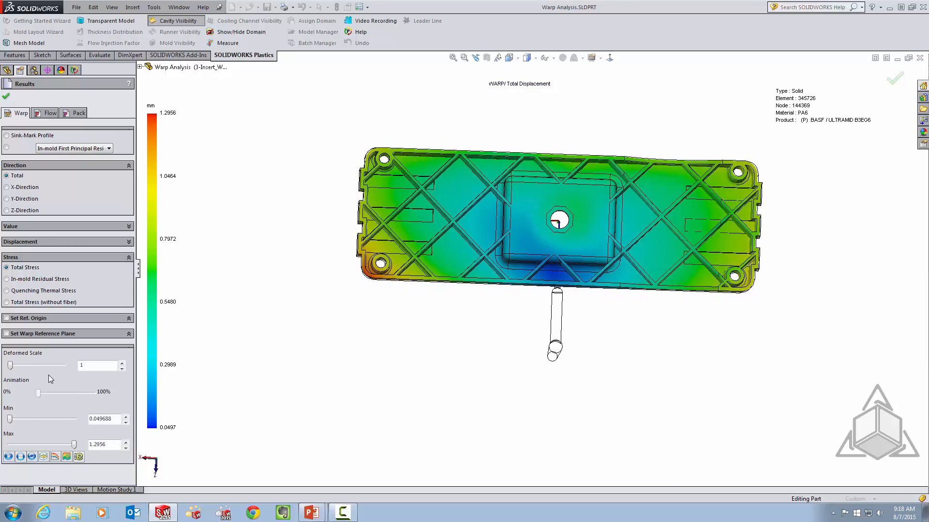
# Set the deformed scale of the total displacement plot to 10, and play and stop the warp animation.
pyautogui.click(86, 366)
pyautogui.click(123, 363)
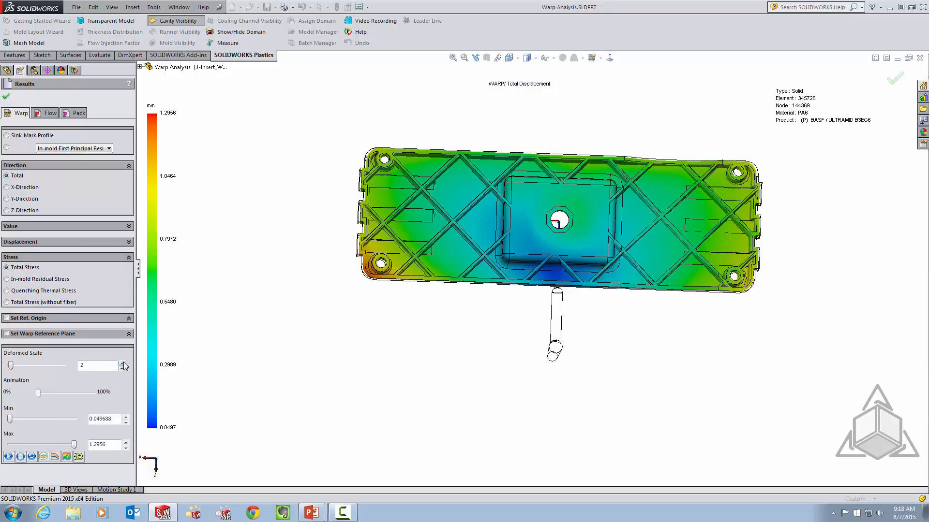
pyautogui.click(123, 363)
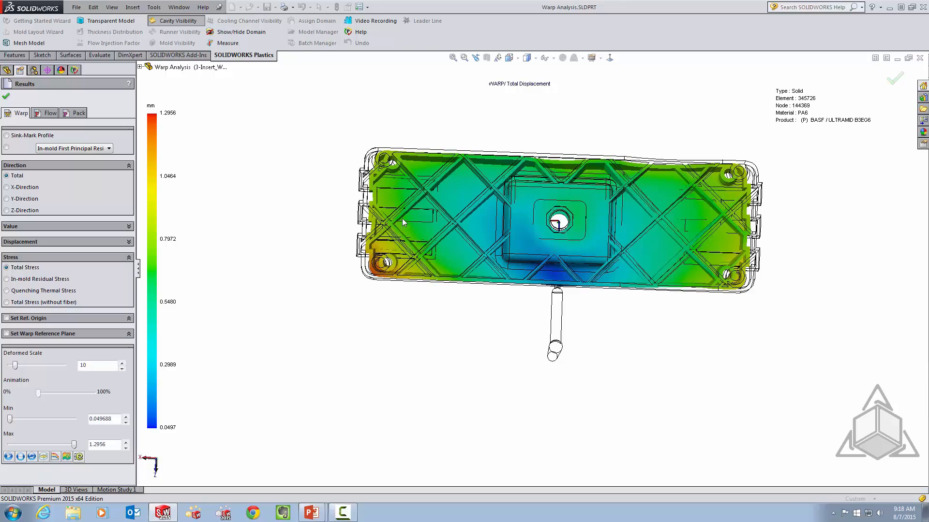
pyautogui.moveTo(402, 219)
pyautogui.mouseDown(button='middle')
pyautogui.moveTo(422, 199)
pyautogui.moveTo(395, 207)
pyautogui.mouseUp(button='middle')
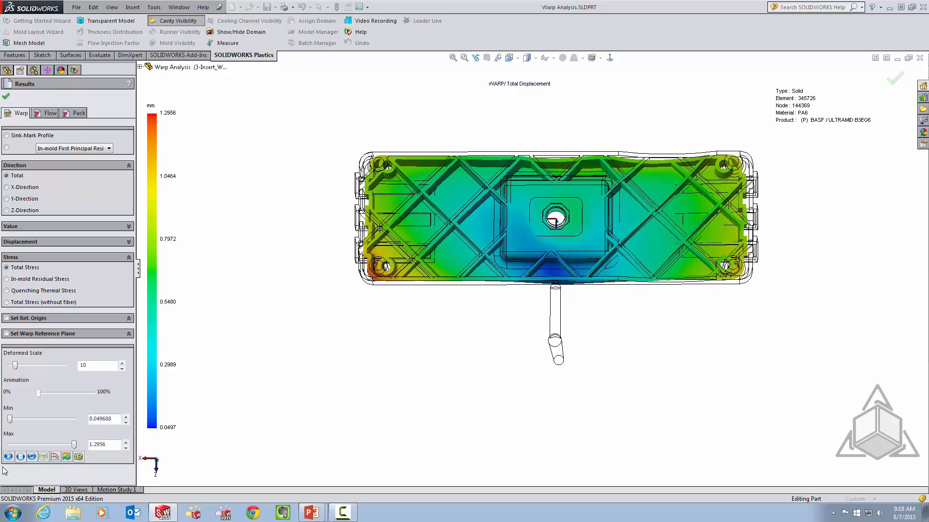
pyautogui.click(9, 457)
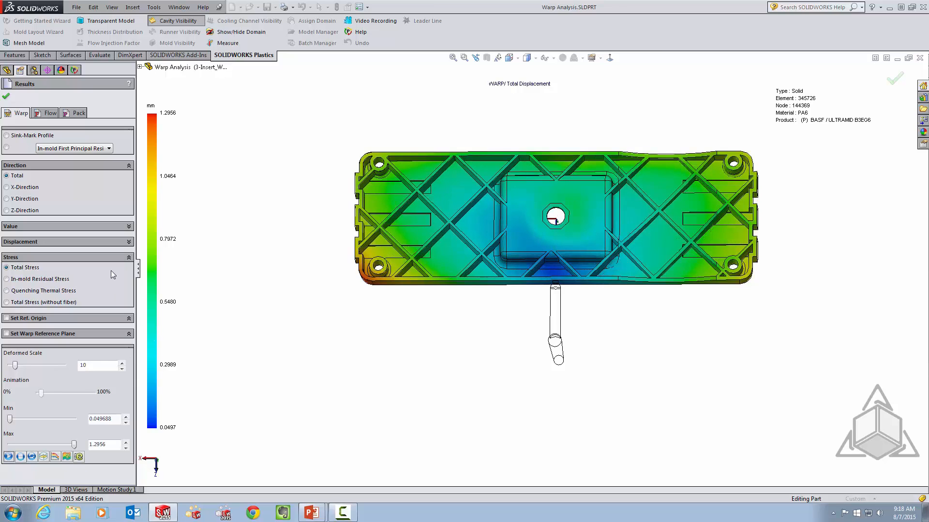
pyautogui.click(20, 456)
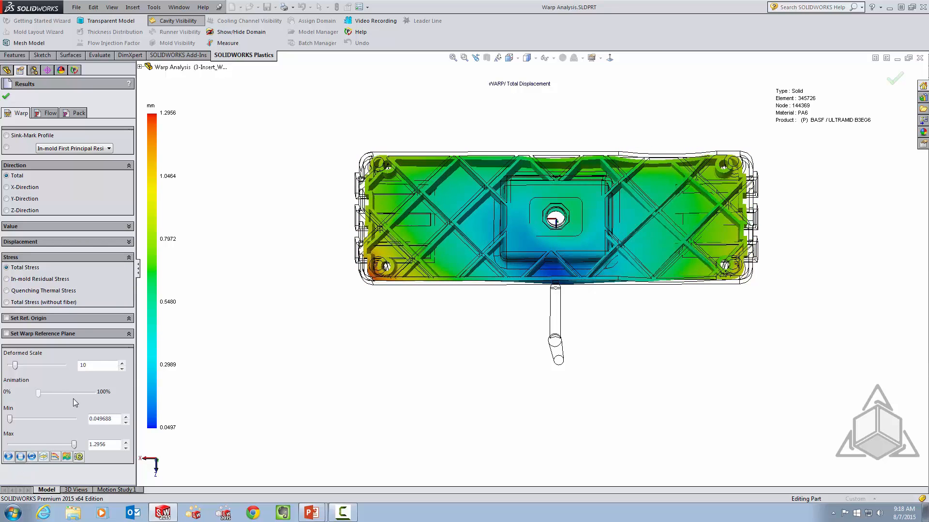
# Animate the X-direction displacement and compare it for In-mold Residual Stress, Quenching Thermal Stress and Total Stress (without fiber).
pyautogui.click(6, 188)
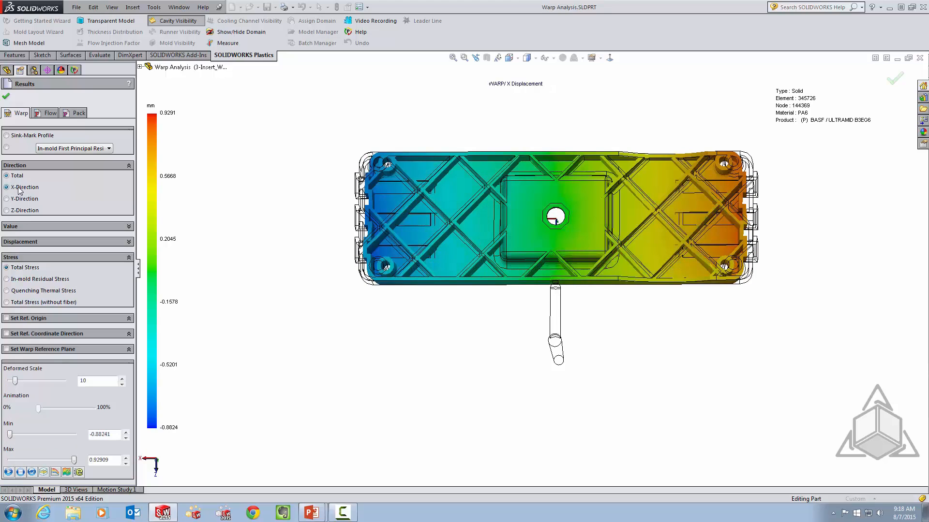
pyautogui.click(8, 472)
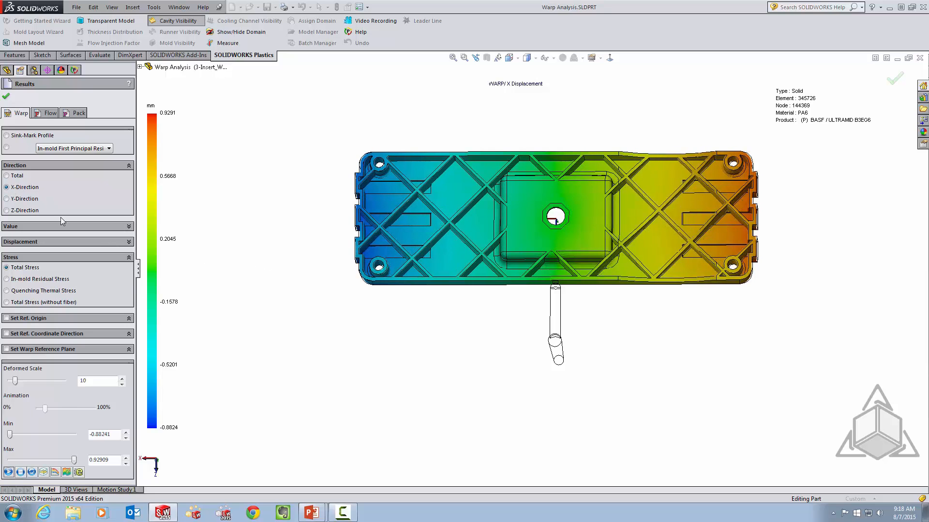
pyautogui.click(6, 279)
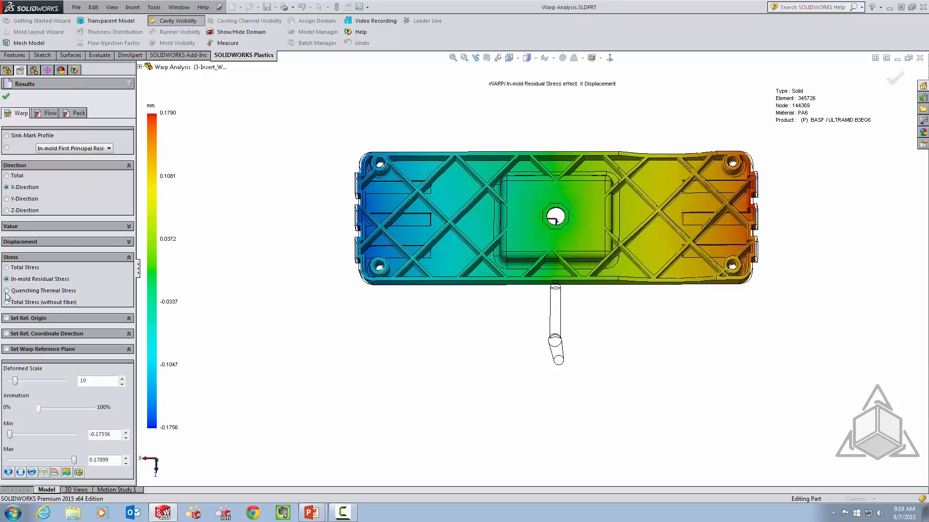
pyautogui.click(6, 292)
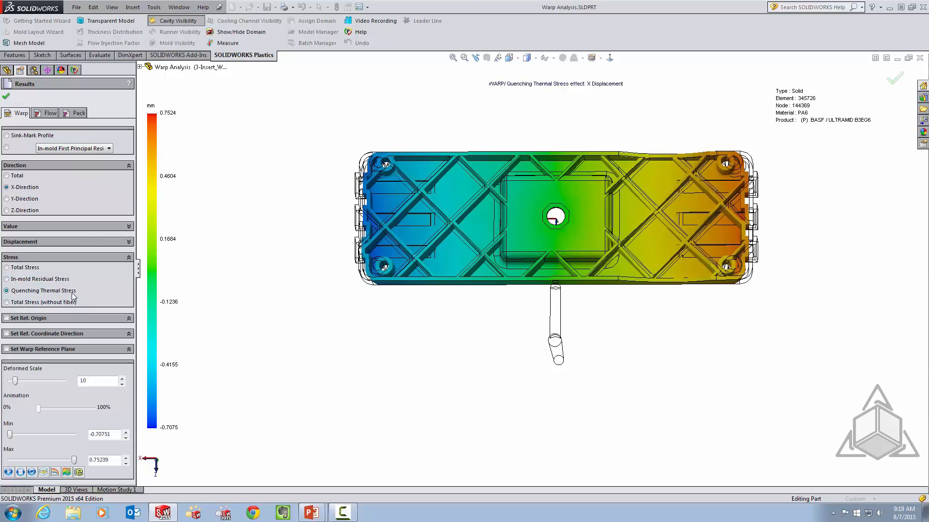
pyautogui.click(6, 302)
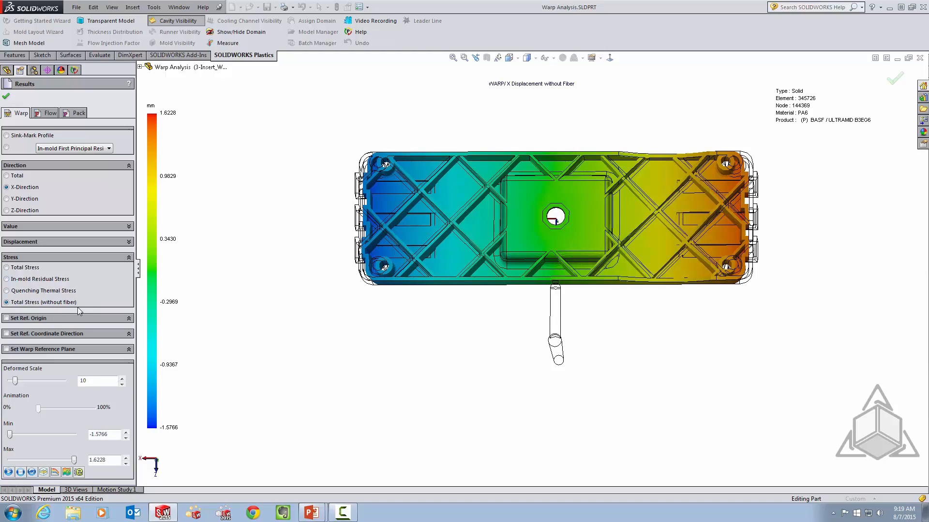
pyautogui.moveTo(366, 335); pyautogui.dragTo(579, 203, button='middle')
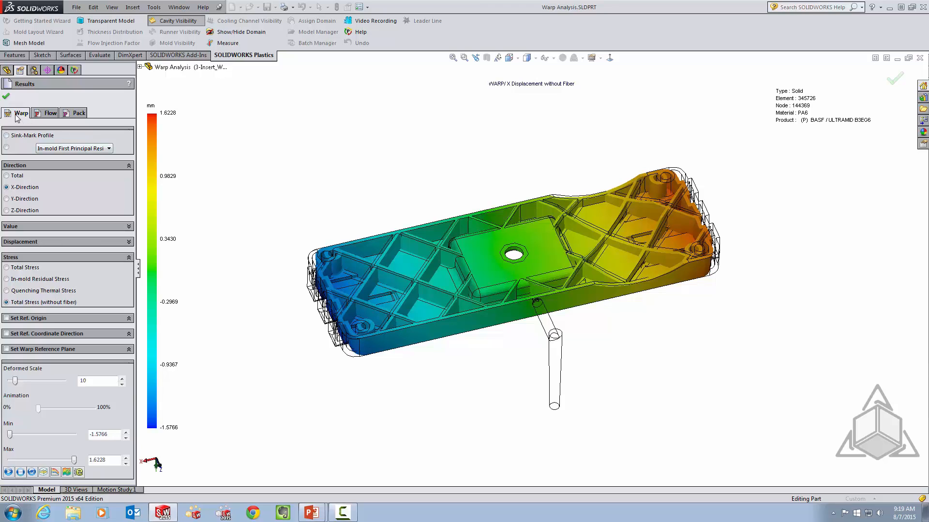
# Open the flow results, overlay the velocity vectors at end of fill on the Fill Time plot, and play the fill animation.
pyautogui.click(48, 113)
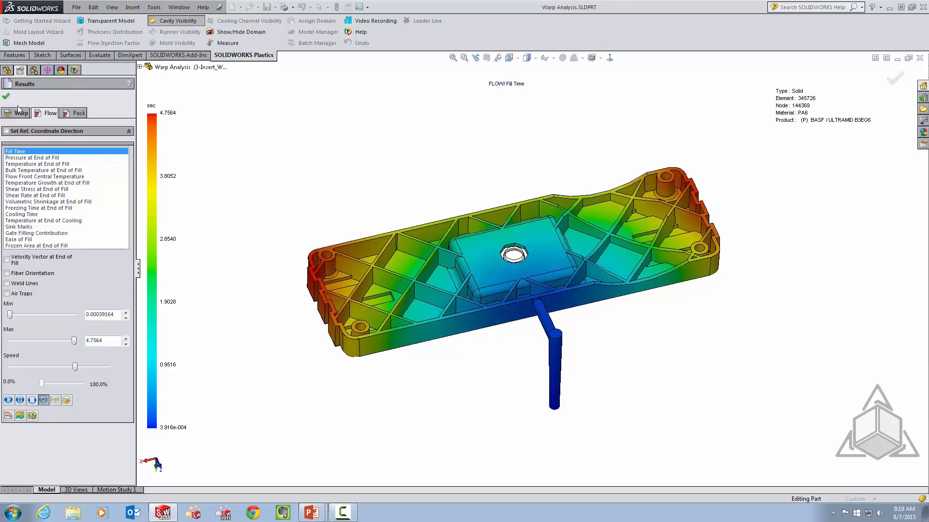
pyautogui.click(7, 259)
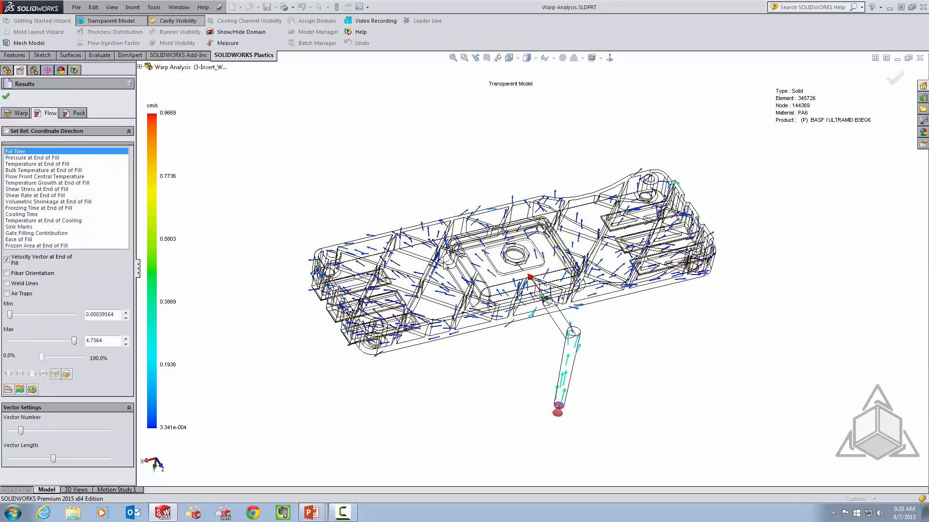
pyautogui.moveTo(537, 268); pyautogui.dragTo(536, 346, button='middle')
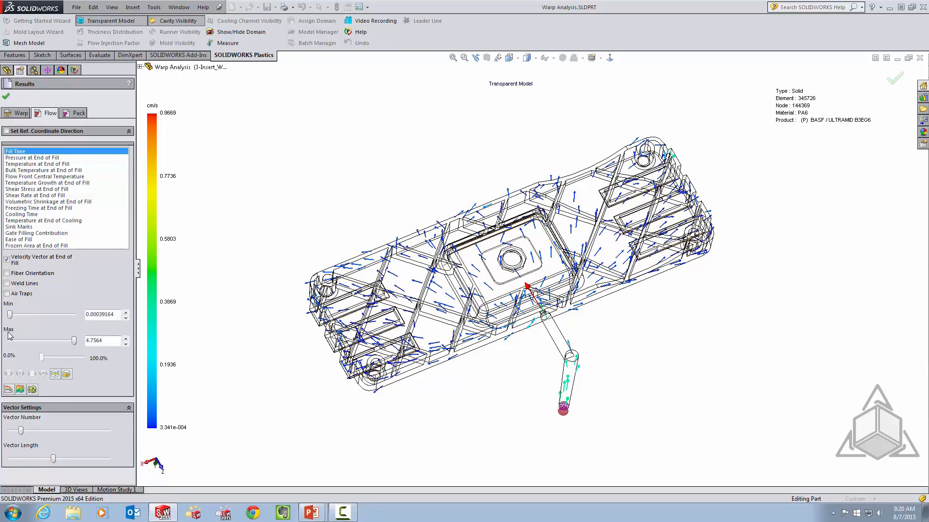
pyautogui.click(18, 152)
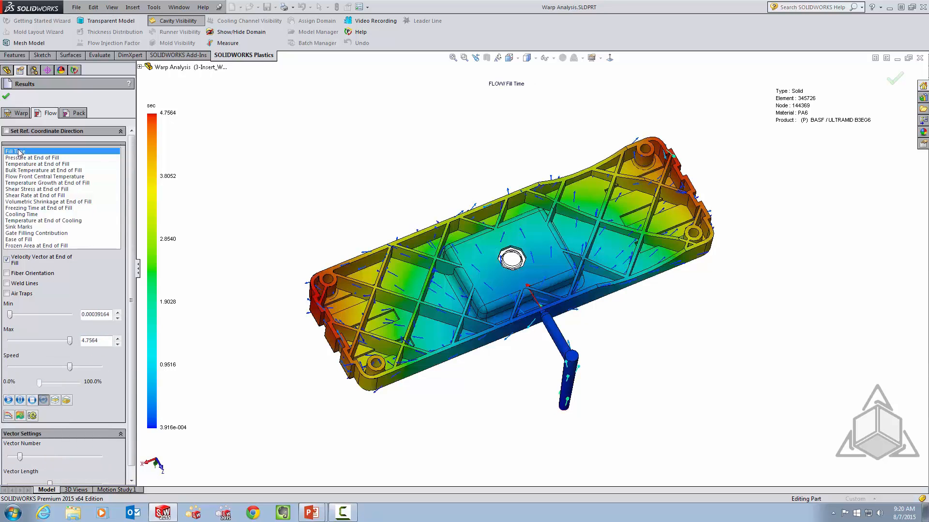
pyautogui.click(8, 399)
pyautogui.scroll(-2, 468, 285)
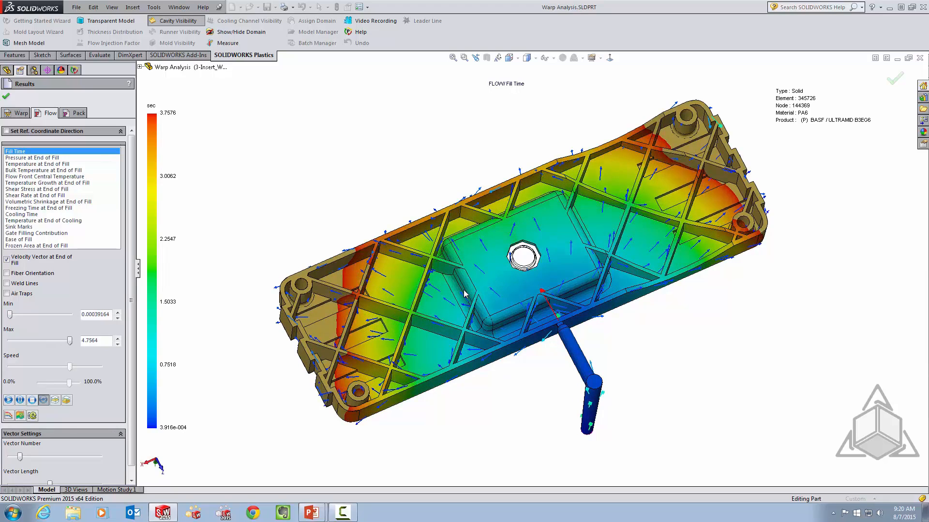
# Overlay the fiber orientation on the Fill Time plot and replay the fill animation to examine it on the part.
pyautogui.click(7, 273)
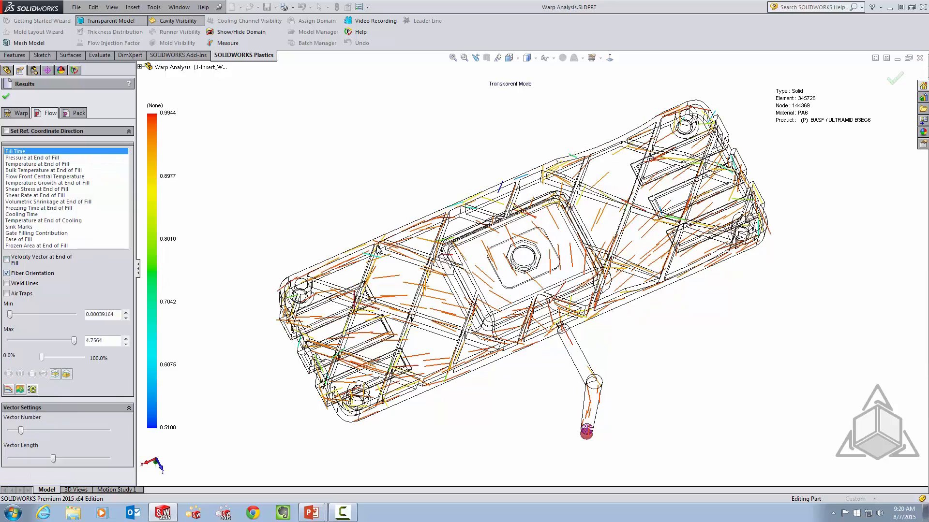
pyautogui.moveTo(378, 248); pyautogui.dragTo(378, 269, button='middle')
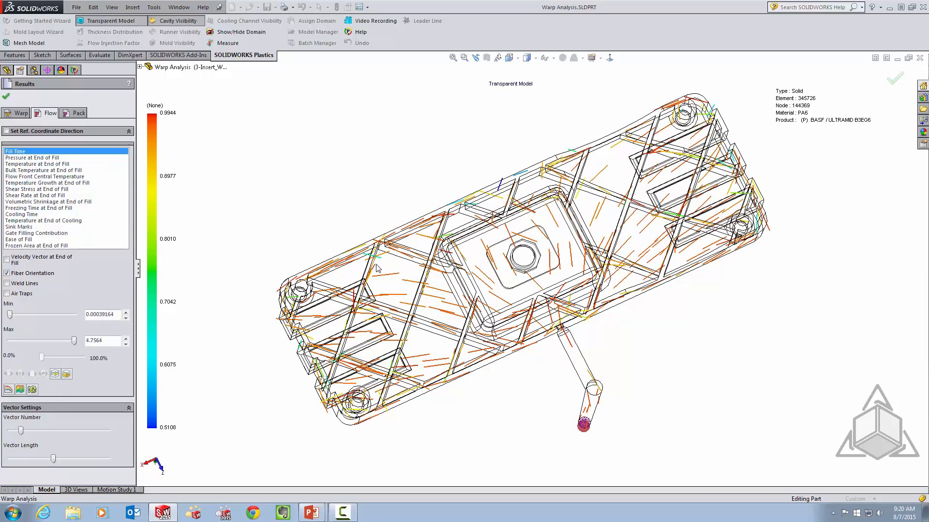
pyautogui.click(66, 375)
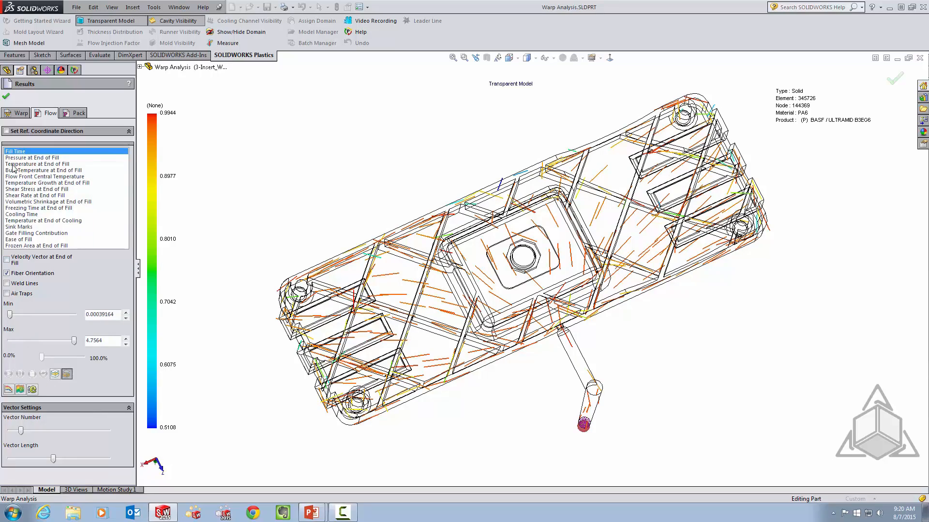
pyautogui.click(43, 152)
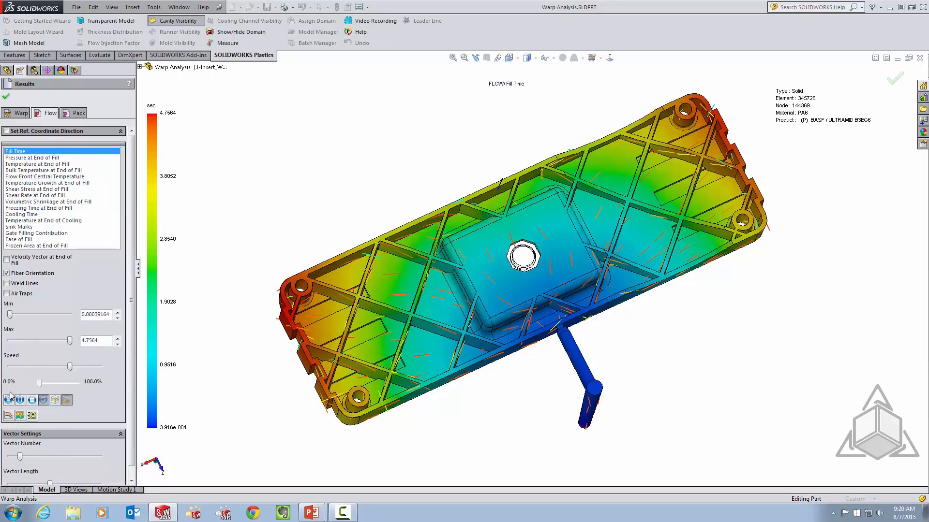
pyautogui.click(10, 401)
pyautogui.moveTo(471, 453); pyautogui.dragTo(500, 325, button='middle')
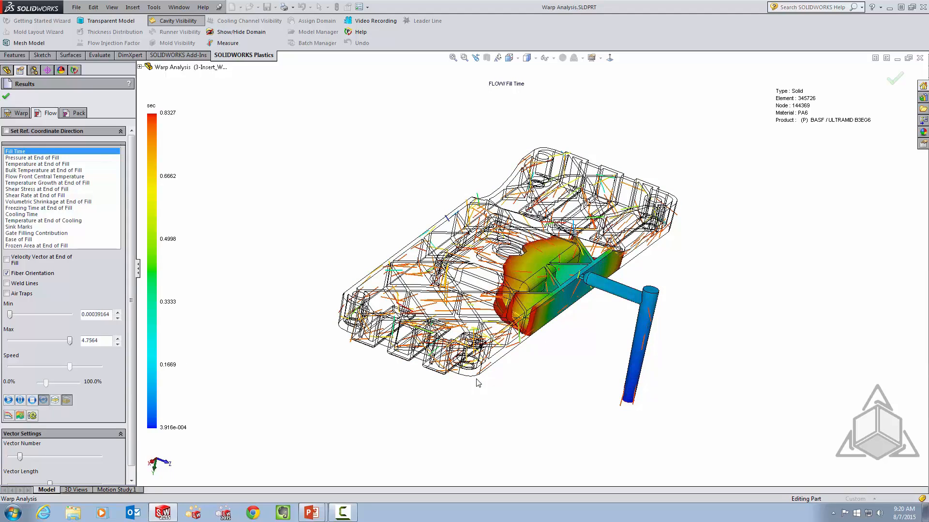
# Close the flow results and the Warp Analysis part, and switch to the slide on data after warpage in PowerPoint.
pyautogui.click(6, 96)
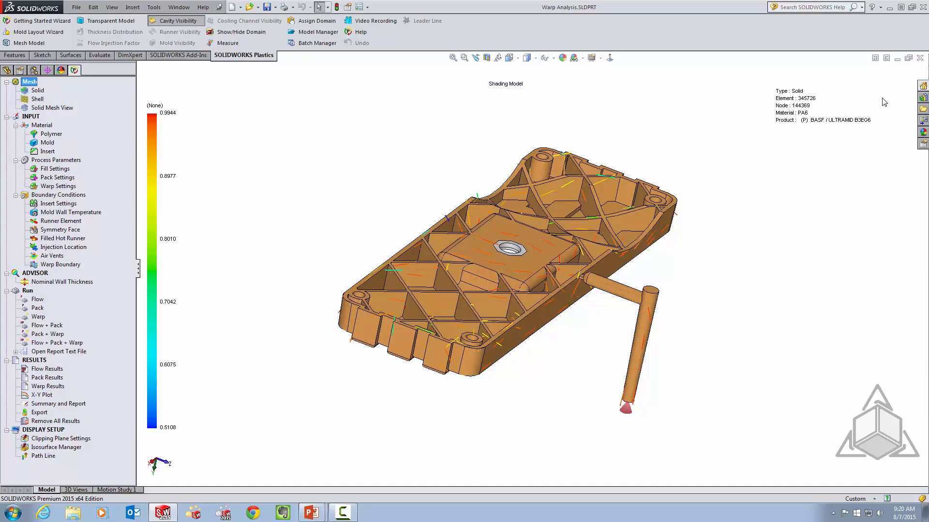
pyautogui.click(919, 58)
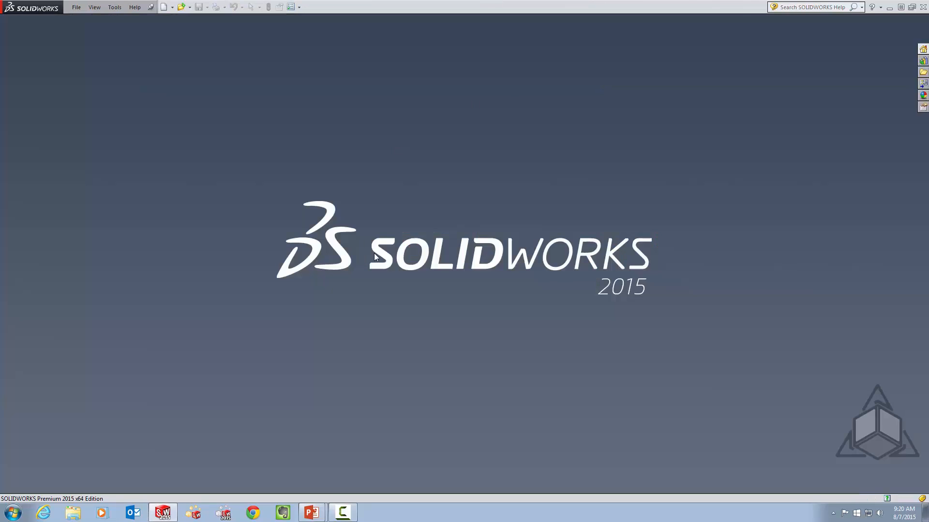
pyautogui.hotkey('alt', 'Tab')
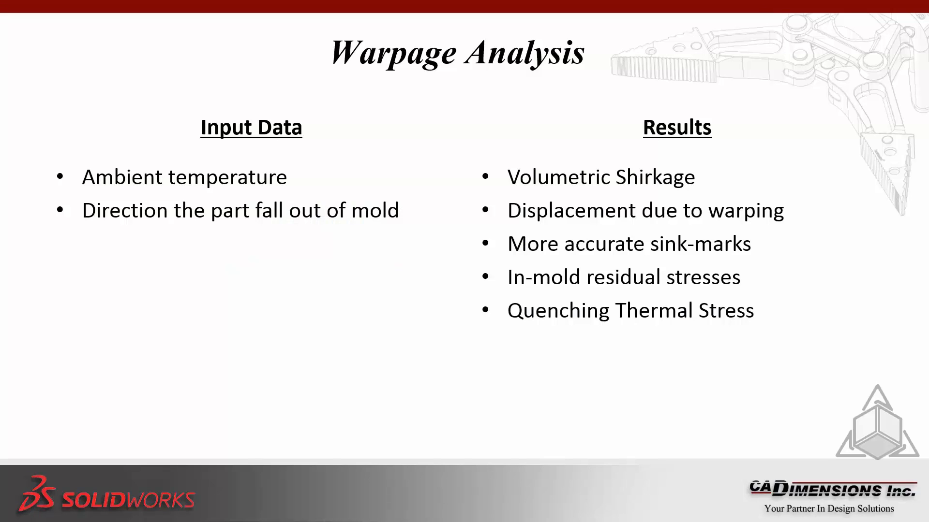
pyautogui.press('Right')
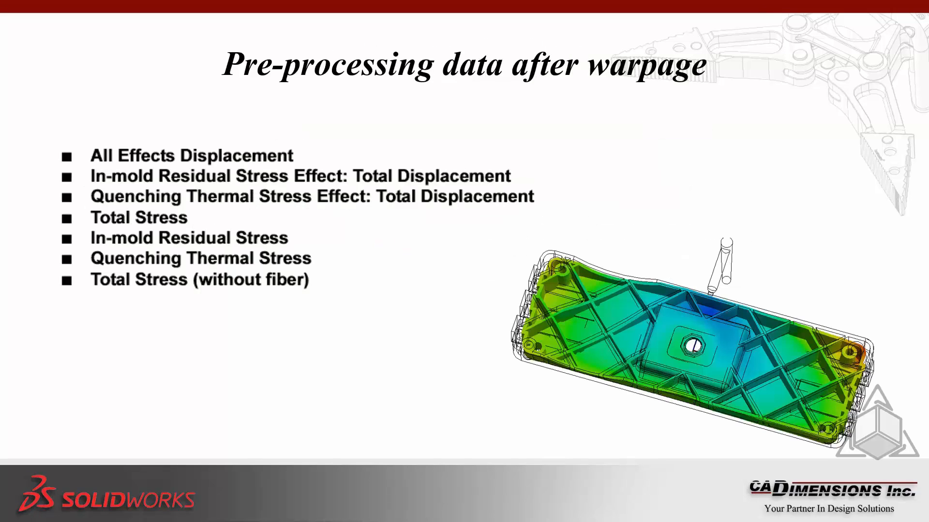
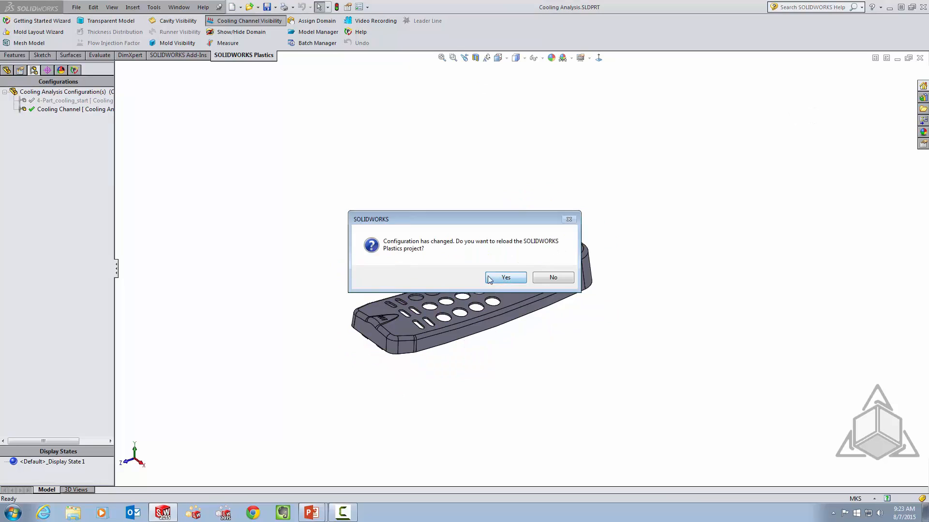
# Reload the Plastics project for the Cooling Channel configuration and start a manual solid mesh with runner and cooling system design and virtual mold generation.
pyautogui.click(504, 280)
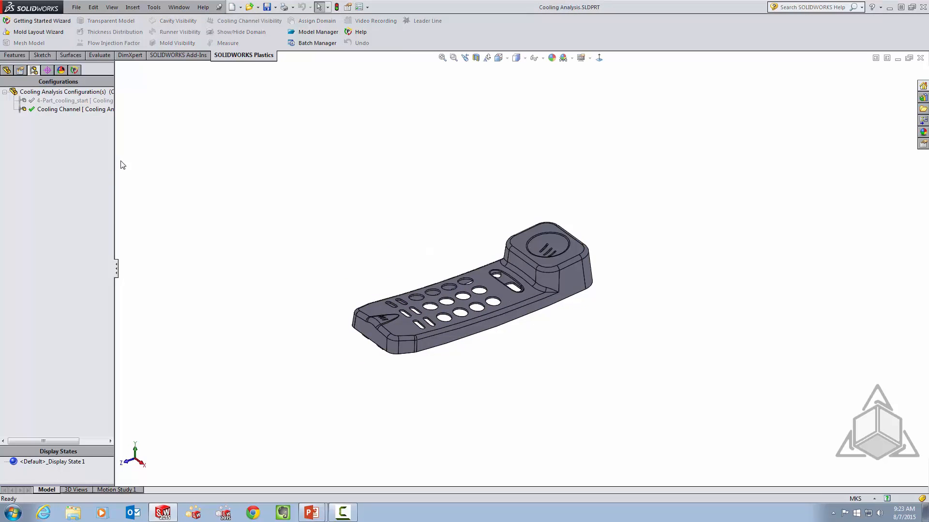
pyautogui.click(74, 70)
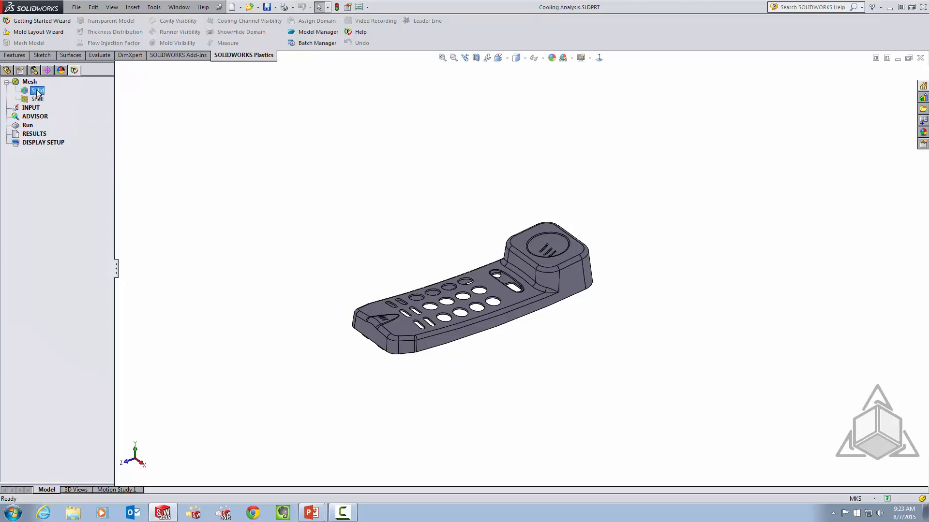
pyautogui.rightClick(37, 90)
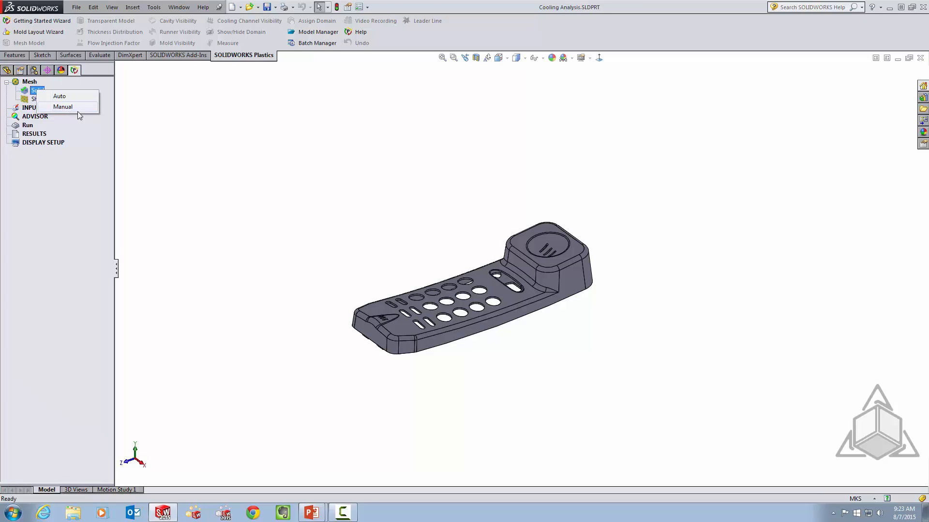
pyautogui.click(63, 107)
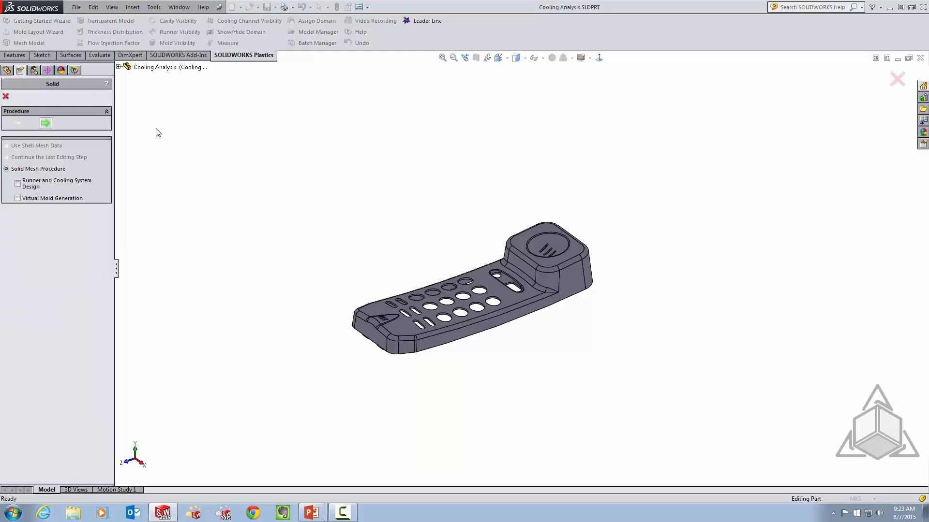
pyautogui.click(18, 184)
pyautogui.click(18, 199)
pyautogui.click(45, 124)
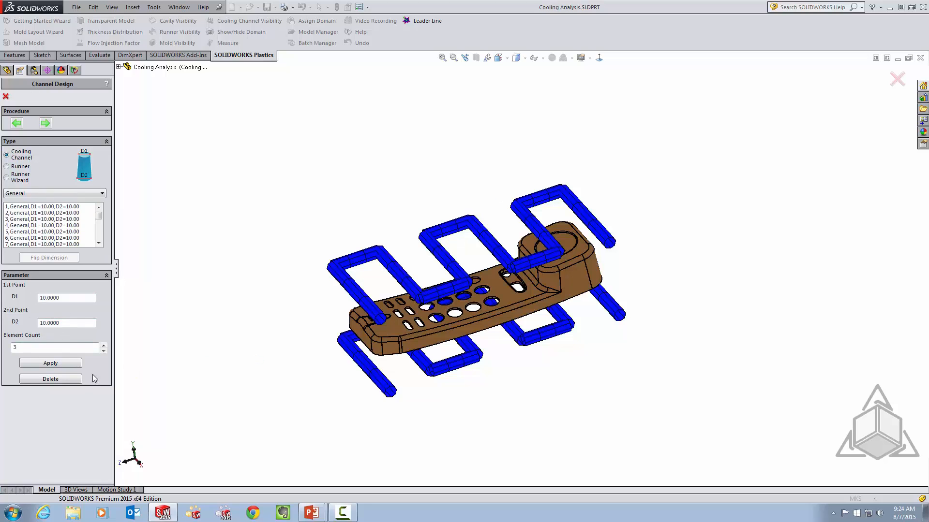
# Accept the cooling channel design and add a virtual mold sized 160 in X, 130 in Y and 330 in Z.
pyautogui.click(45, 124)
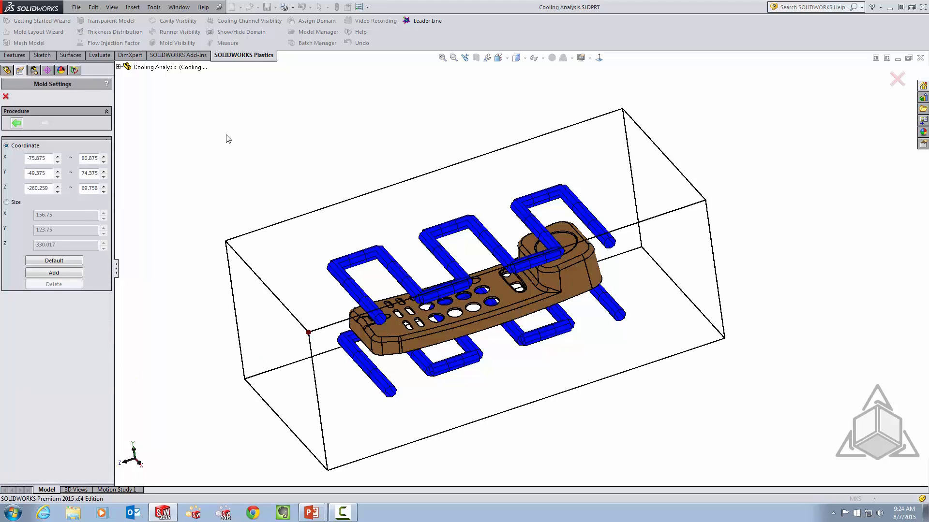
pyautogui.click(7, 203)
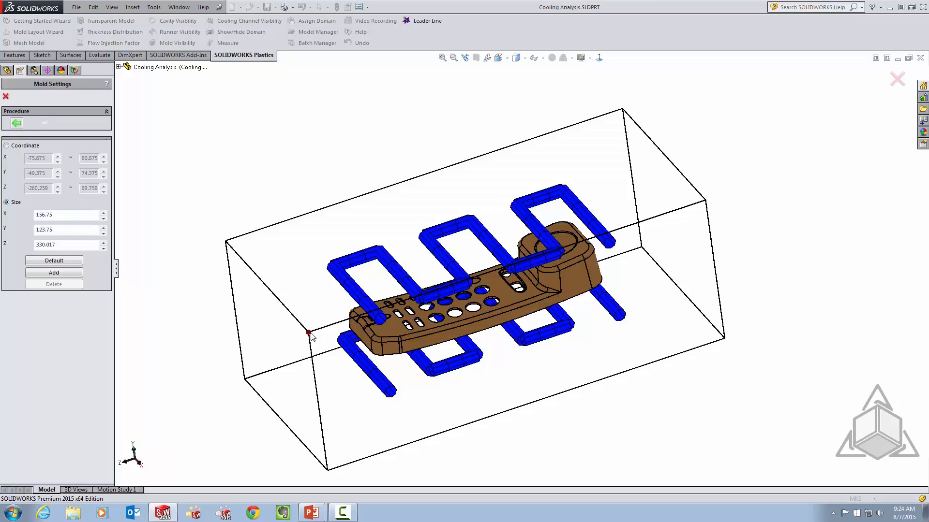
pyautogui.moveTo(74, 215); pyautogui.dragTo(4, 217)
pyautogui.write('160')
pyautogui.press('Tab')
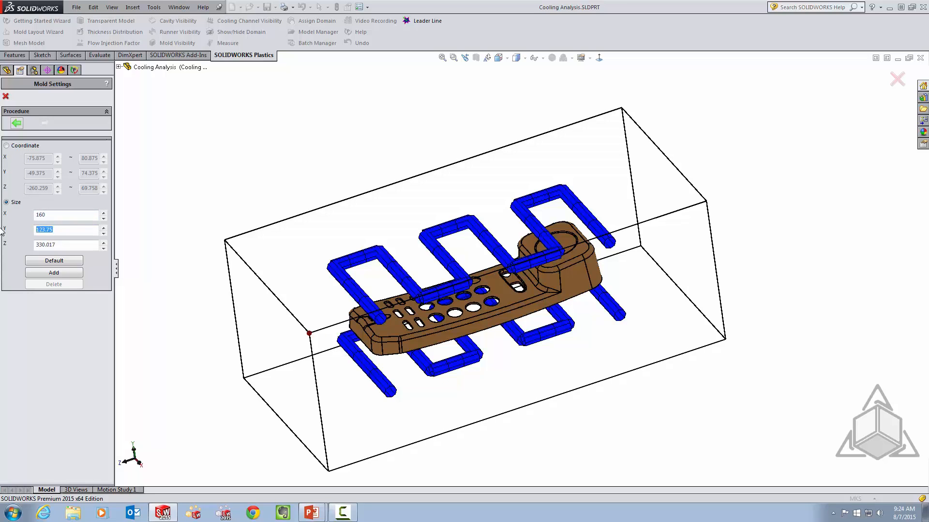
pyautogui.write('130')
pyautogui.press('Tab')
pyautogui.write('3')
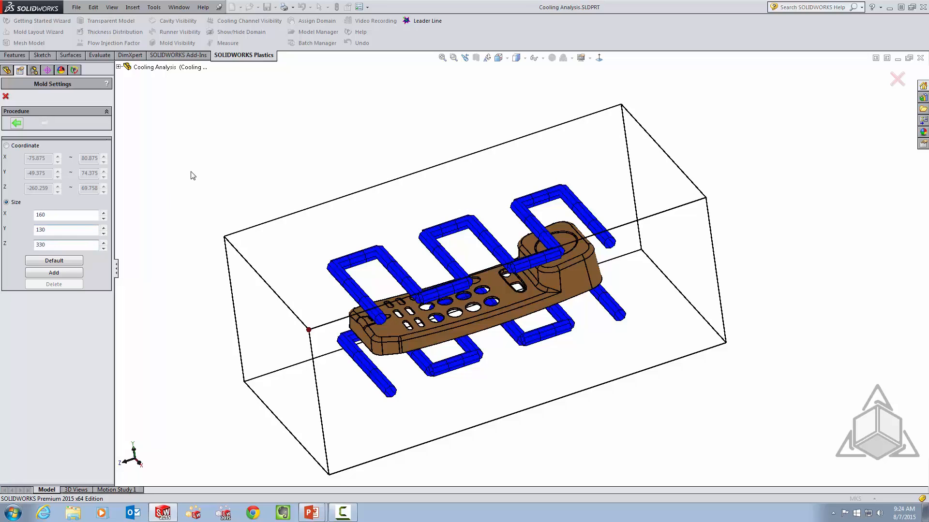
pyautogui.click(55, 274)
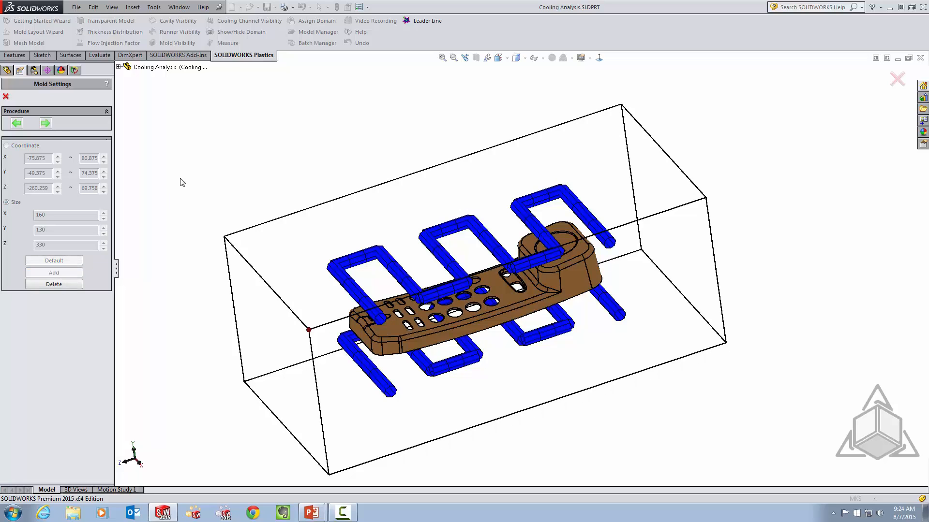
# Review the cavity, cooling channel and mold domains in the category list, and exit the solid mesh procedure.
pyautogui.click(46, 124)
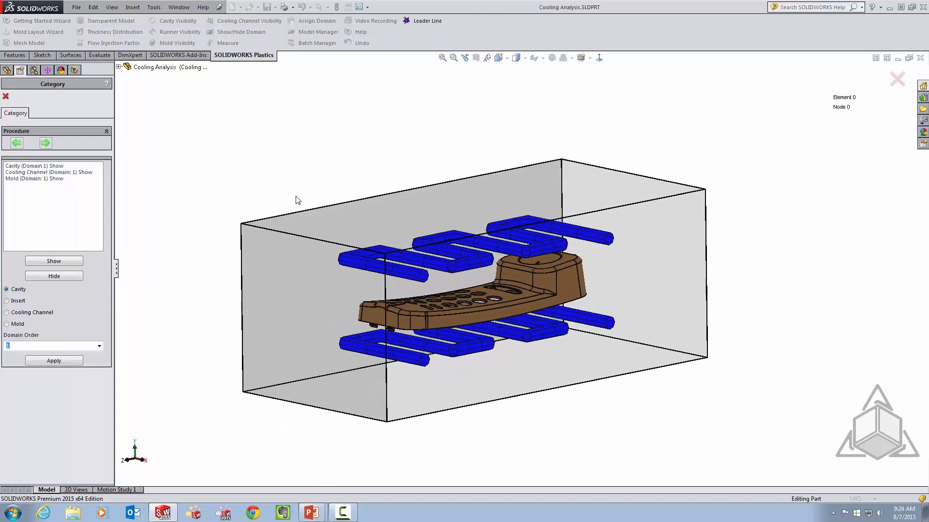
pyautogui.click(21, 166)
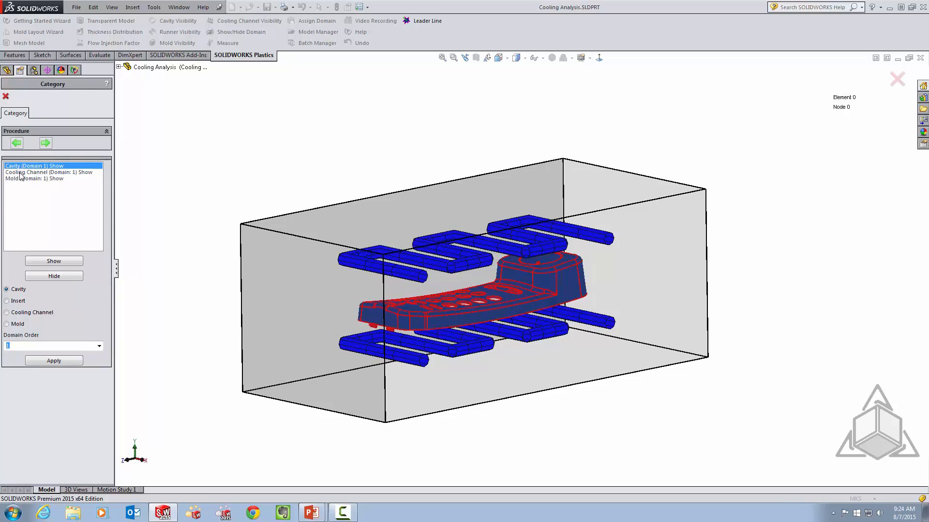
pyautogui.click(20, 173)
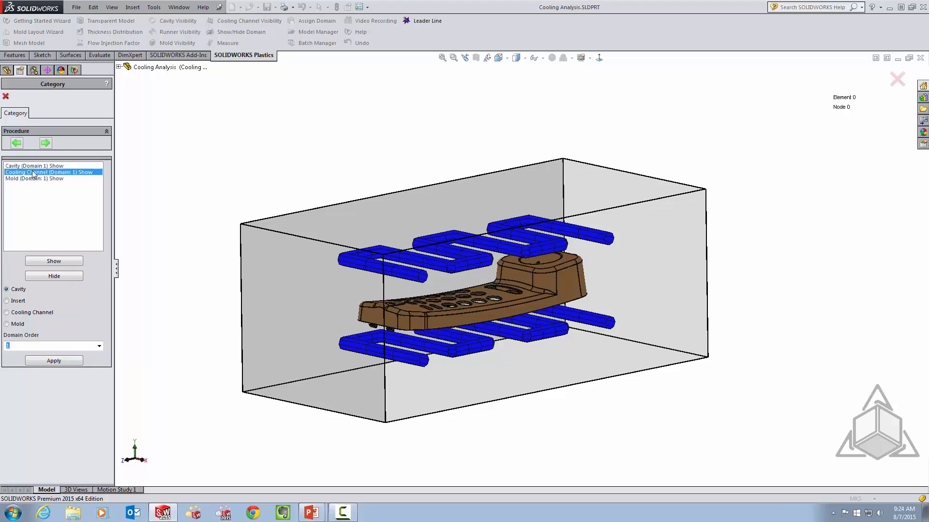
pyautogui.click(27, 179)
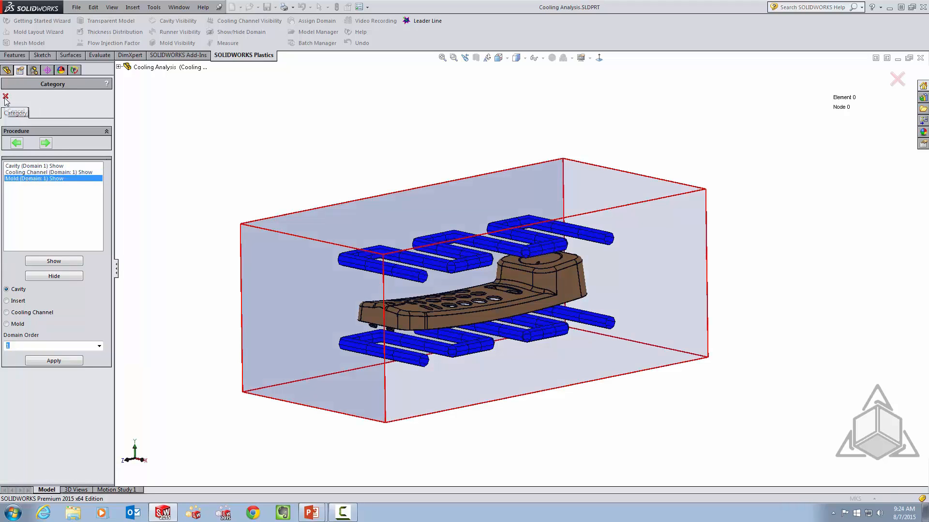
pyautogui.click(897, 79)
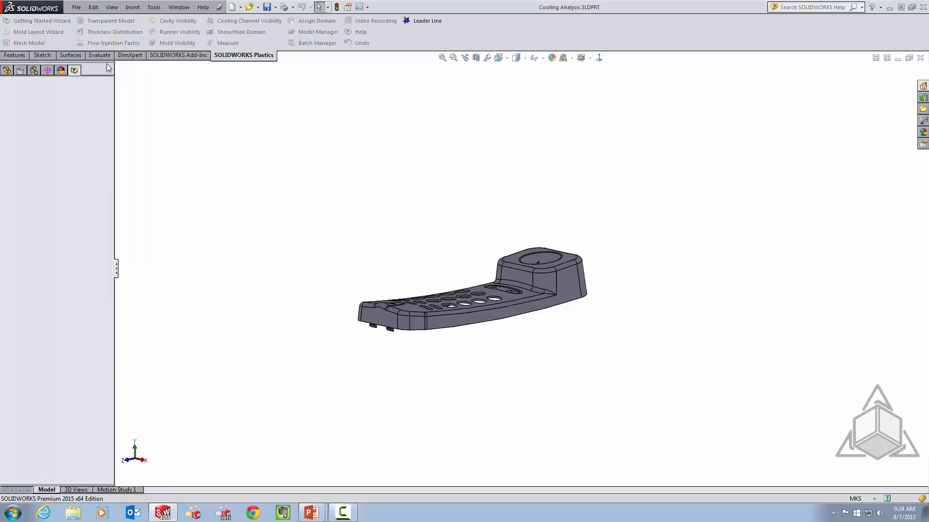
# Activate the 4-Part_cooling_start configuration and reload its Plastics project.
pyautogui.click(34, 70)
pyautogui.doubleClick(63, 100)
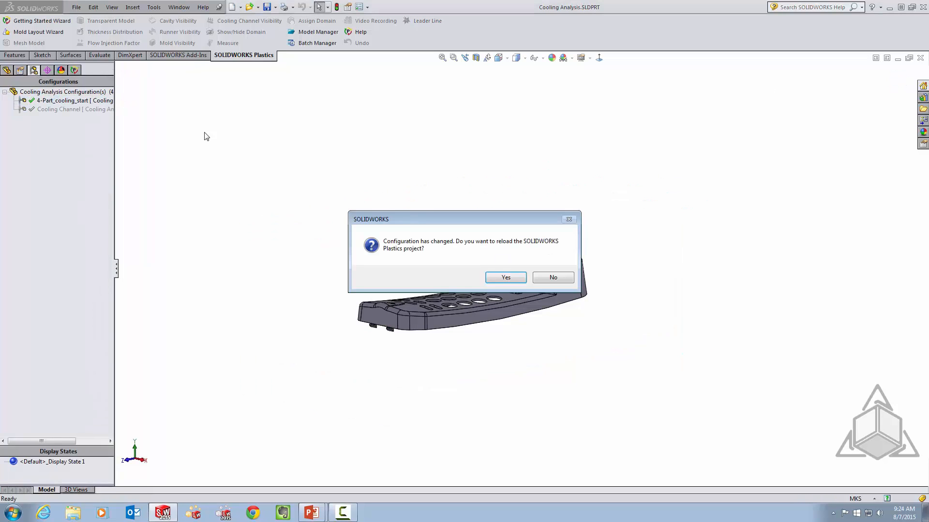
pyautogui.click(501, 277)
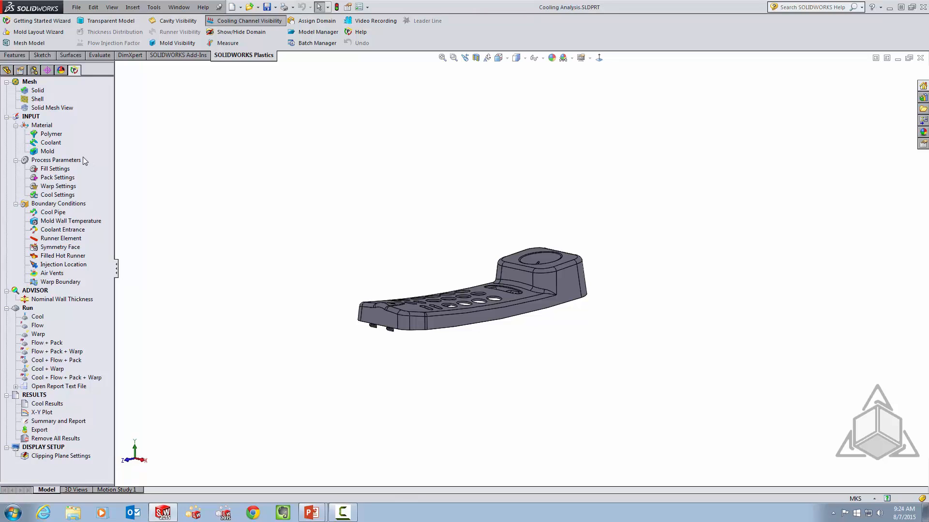
# Browse the coolants available for Cooling Channel 1 in the default coolant database, and close it without changes.
pyautogui.rightClick(55, 195)
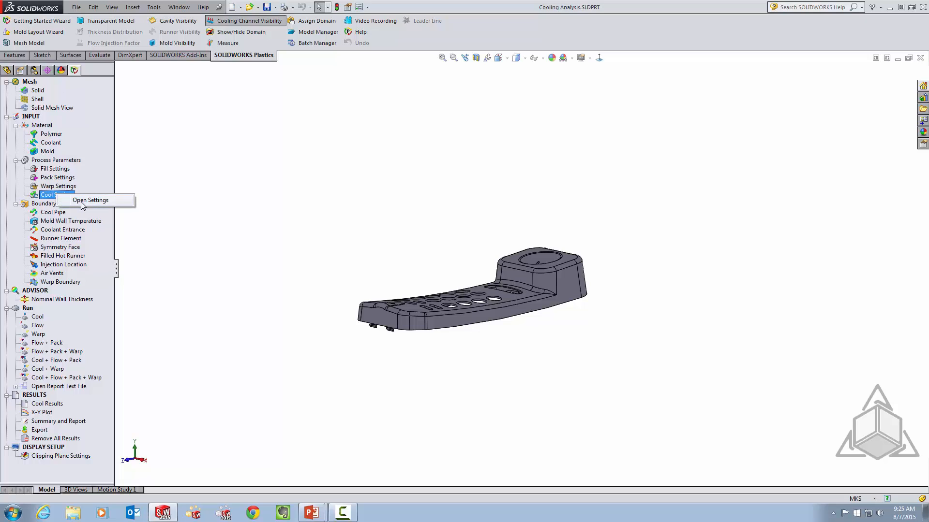
pyautogui.click(165, 170)
pyautogui.rightClick(56, 142)
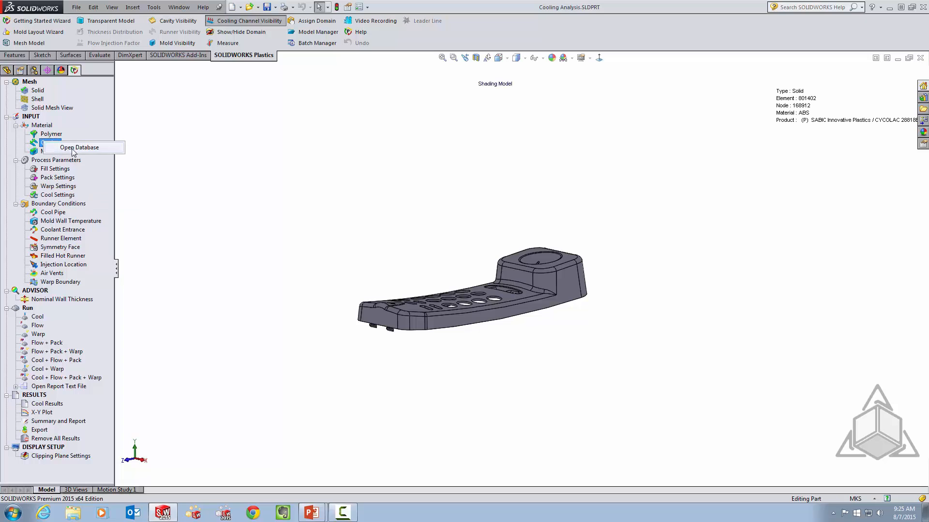
pyautogui.click(77, 147)
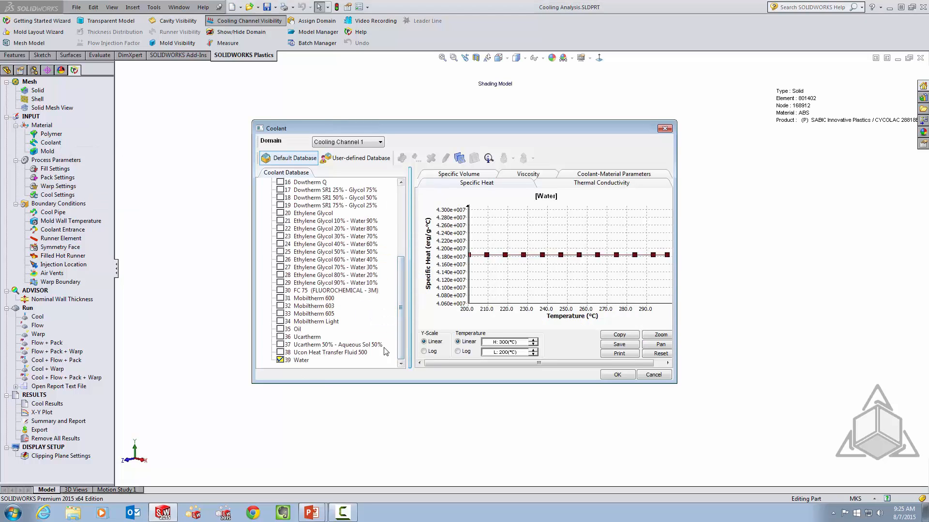
pyautogui.moveTo(401, 351); pyautogui.dragTo(408, 283)
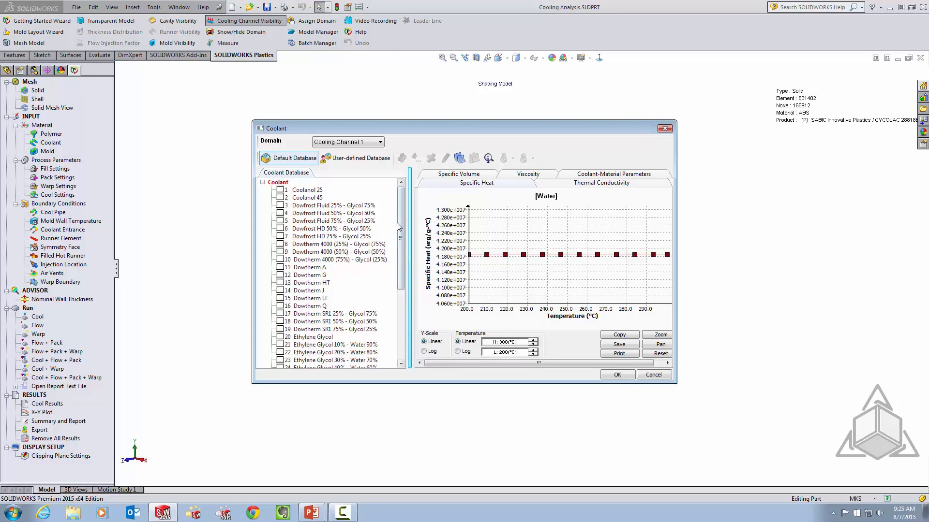
pyautogui.moveTo(401, 244); pyautogui.dragTo(402, 322)
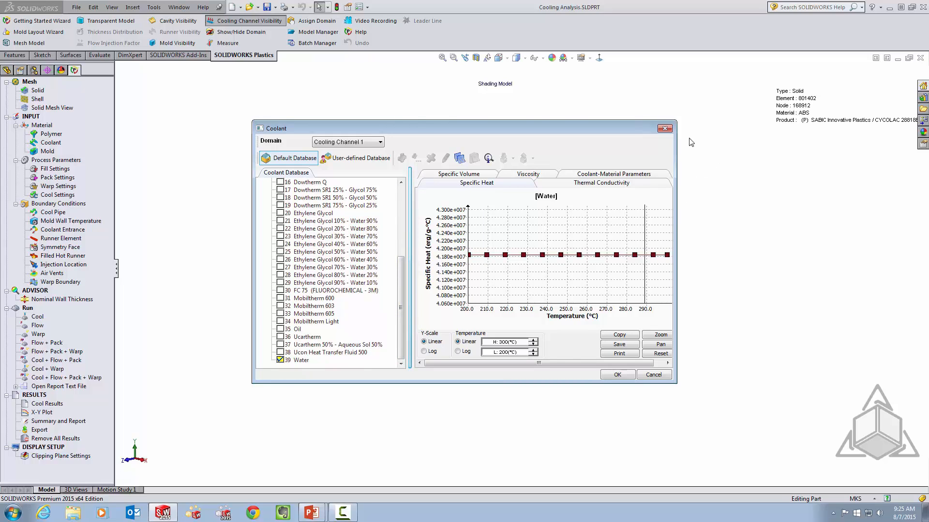
pyautogui.click(664, 129)
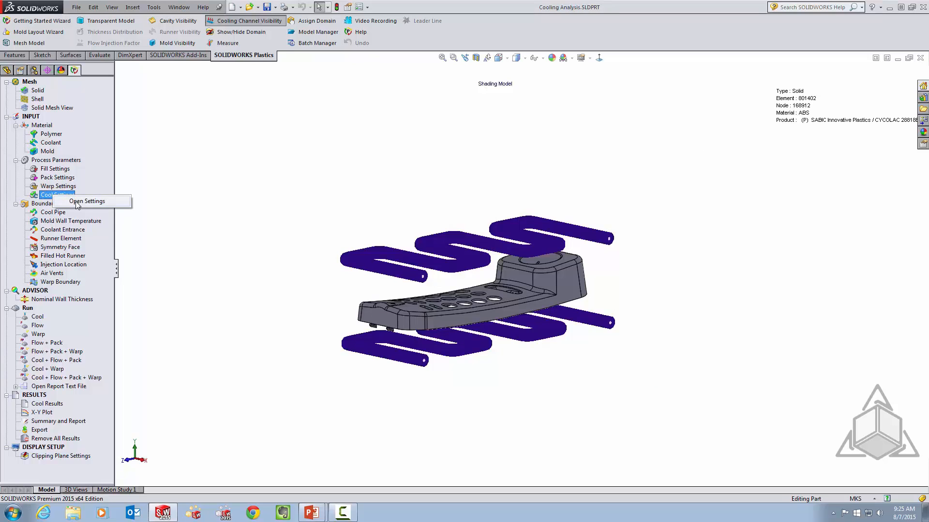
# Review the process parameters in the Cool Settings and close them without changes.
pyautogui.click(83, 202)
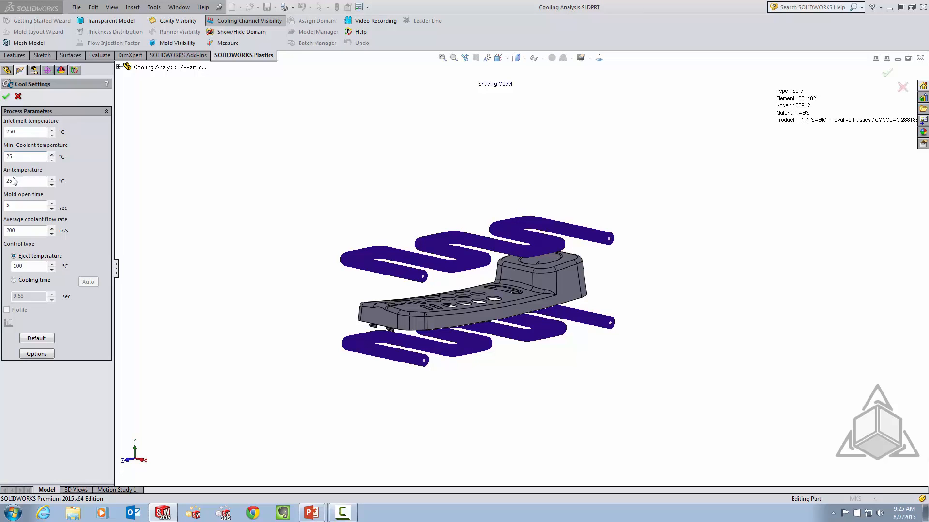
pyautogui.click(10, 203)
pyautogui.click(18, 97)
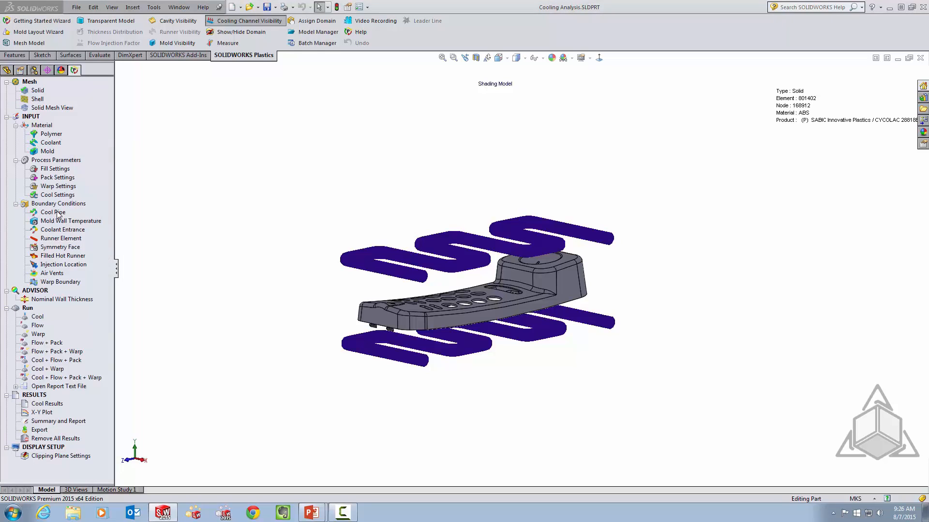
# Review the inlet, outlet and coolant assignments of both pipes in the Cool Pipe settings, and close them without changes.
pyautogui.rightClick(58, 214)
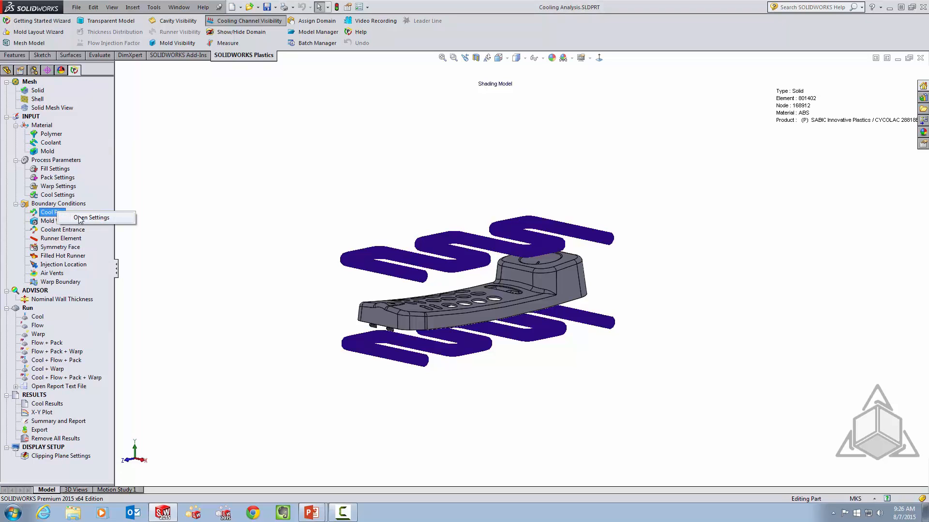
pyautogui.click(80, 219)
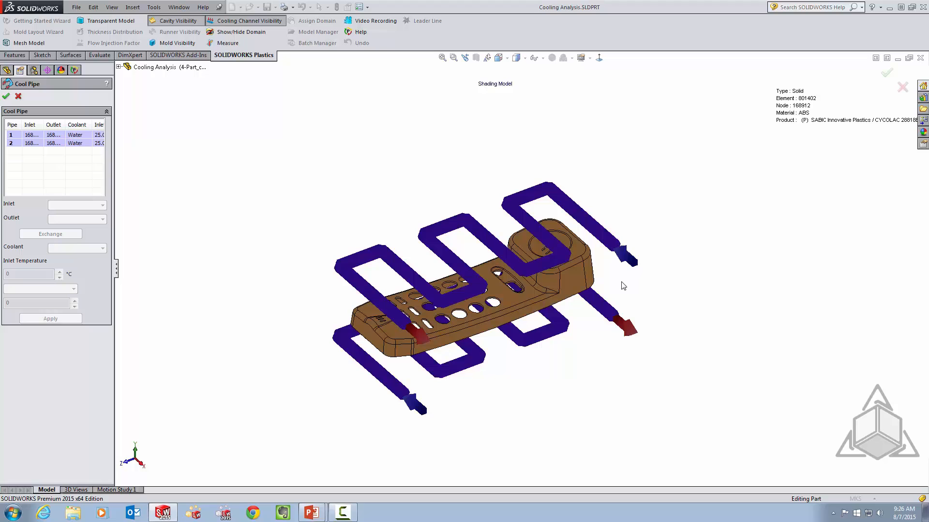
pyautogui.click(19, 97)
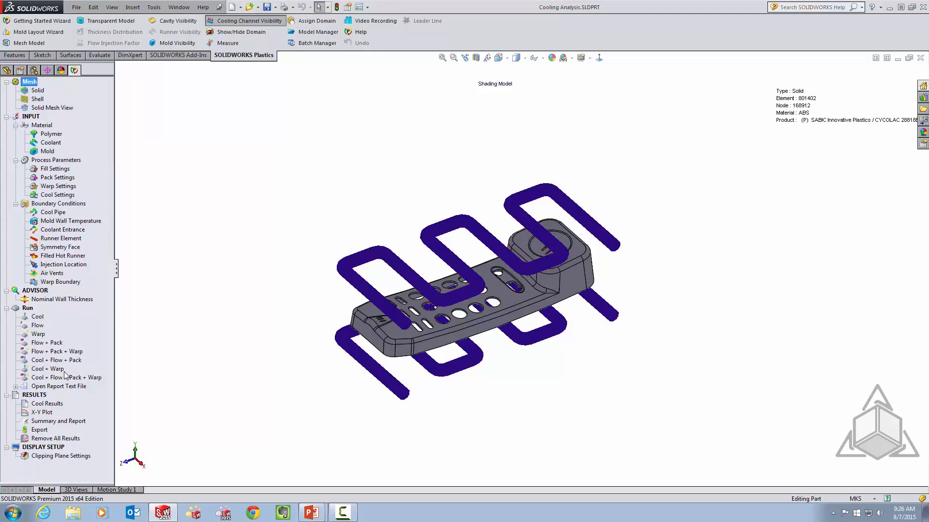
# Display the Part Cooling Time result and raise its minimum to about 17.94 s to isolate the slowest-cooling regions.
pyautogui.click(47, 405)
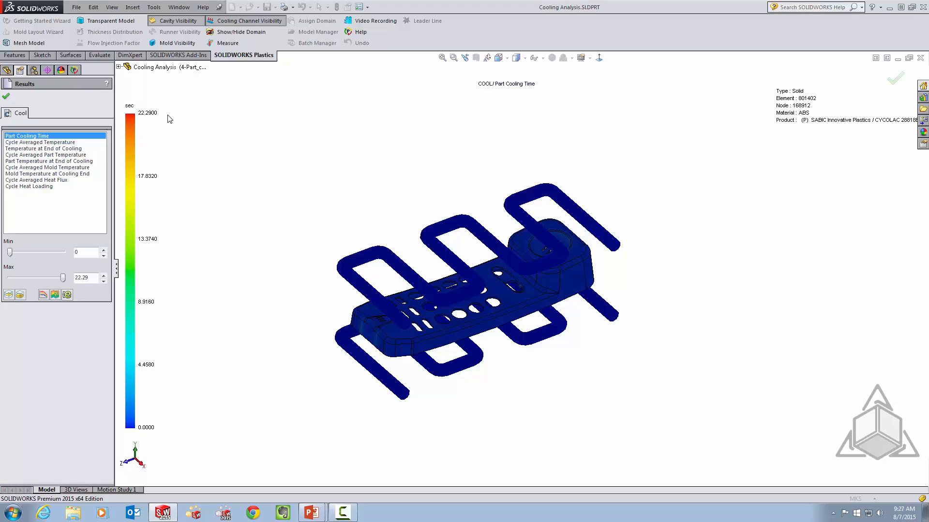
pyautogui.moveTo(251, 293); pyautogui.dragTo(227, 245, button='middle')
pyautogui.click(20, 294)
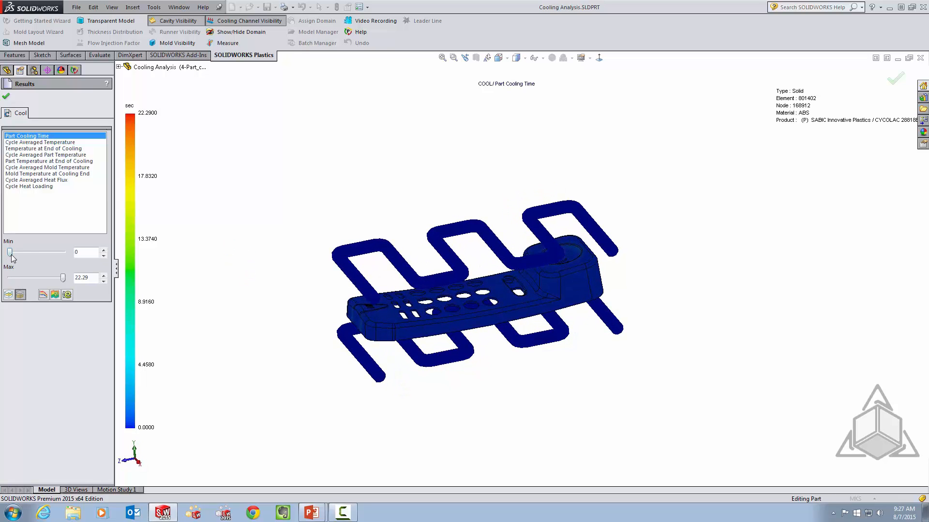
pyautogui.moveTo(10, 253); pyautogui.dragTo(38, 257)
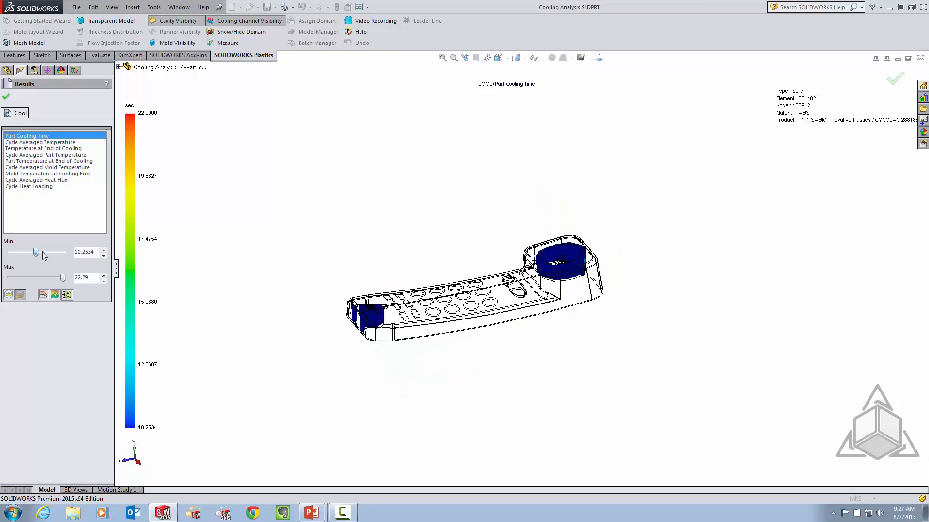
pyautogui.click(43, 252)
pyautogui.moveTo(423, 246); pyautogui.dragTo(427, 274, button='middle')
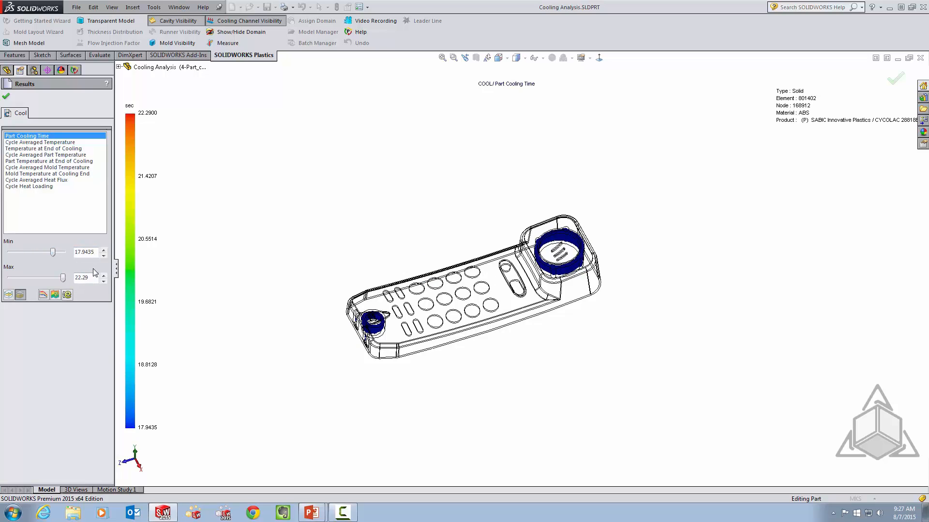
# Display the Cycle Averaged Temperature result and lower its minimum to about 25 °C to include the whole part and cooling channels.
pyautogui.click(25, 142)
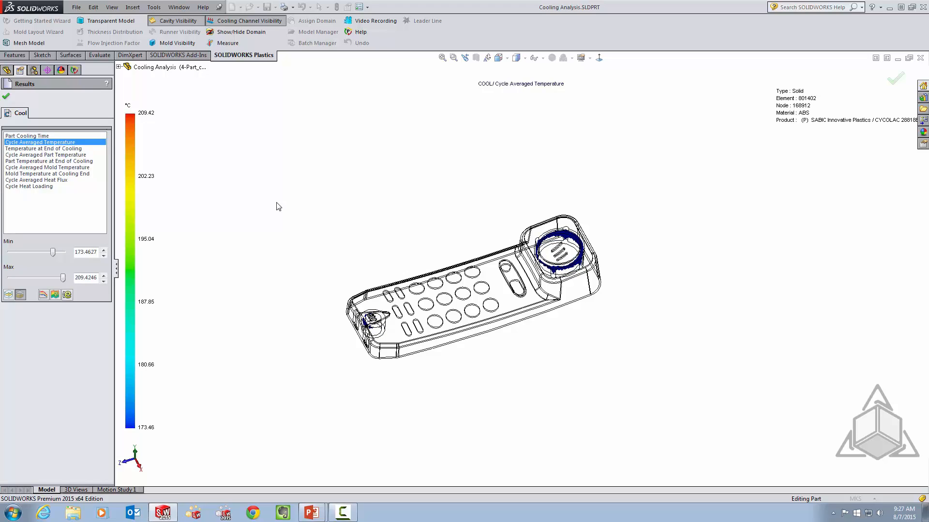
pyautogui.moveTo(53, 253); pyautogui.dragTo(12, 254)
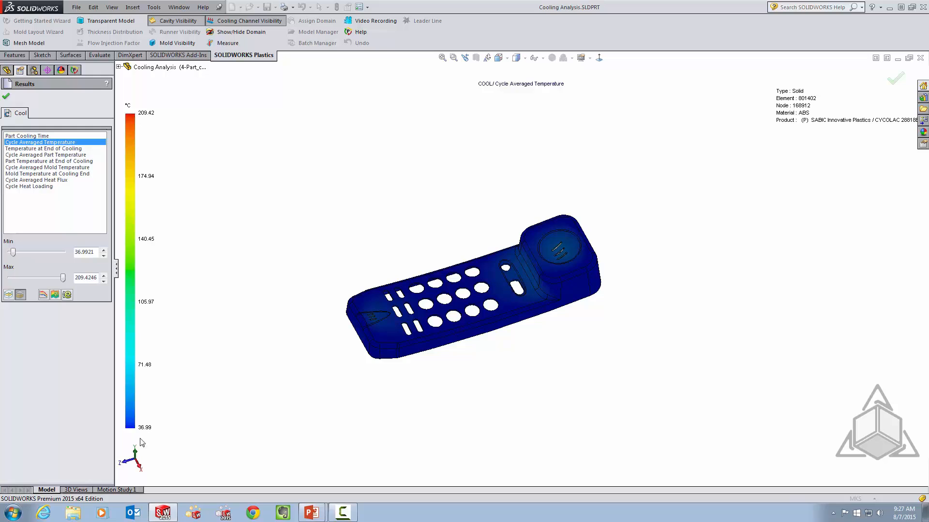
pyautogui.moveTo(13, 253)
pyautogui.mouseDown()
pyautogui.moveTo(47, 253)
pyautogui.moveTo(10, 252)
pyautogui.mouseUp()
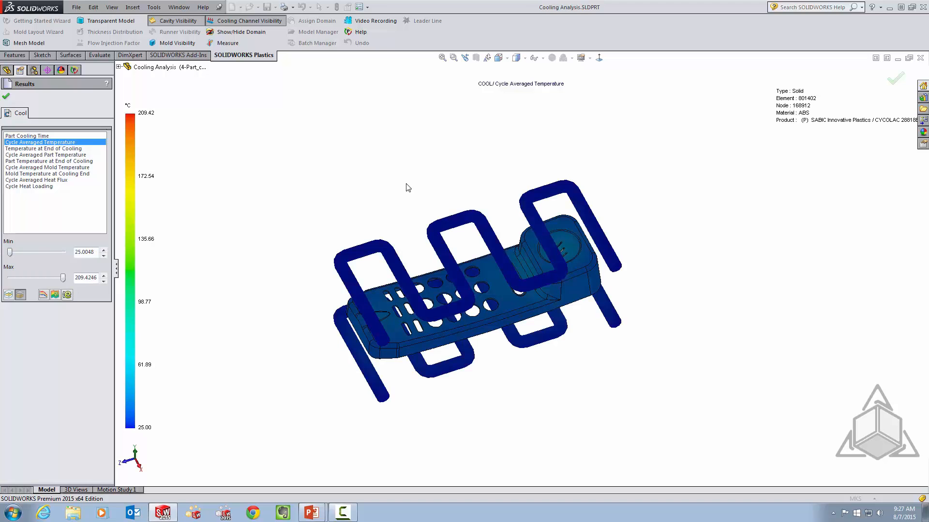
# Examine the Cycle Averaged Heat Flux result on the part and cooling channels, and close the cooling results.
pyautogui.click(52, 180)
pyautogui.moveTo(308, 222); pyautogui.dragTo(301, 196, button='middle')
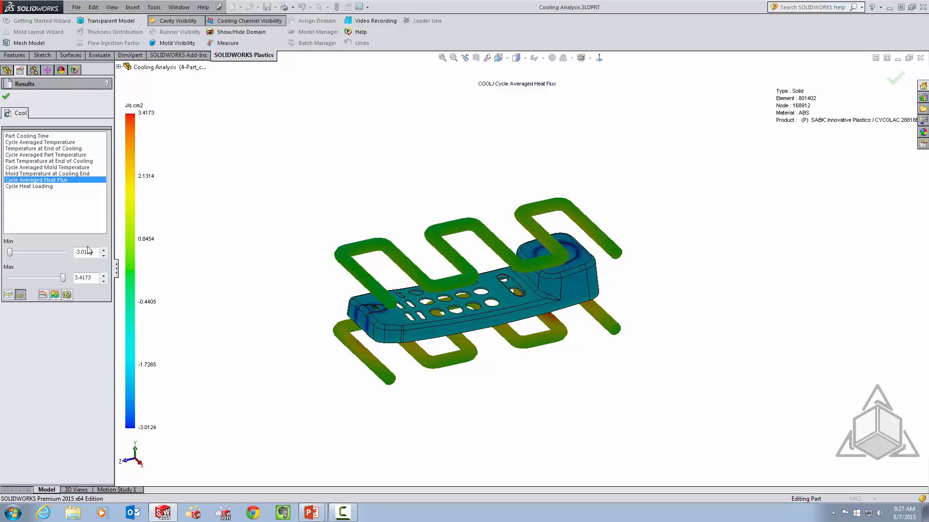
pyautogui.moveTo(10, 252)
pyautogui.mouseDown()
pyautogui.moveTo(53, 252)
pyautogui.moveTo(2, 261)
pyautogui.mouseUp()
pyautogui.click(6, 96)
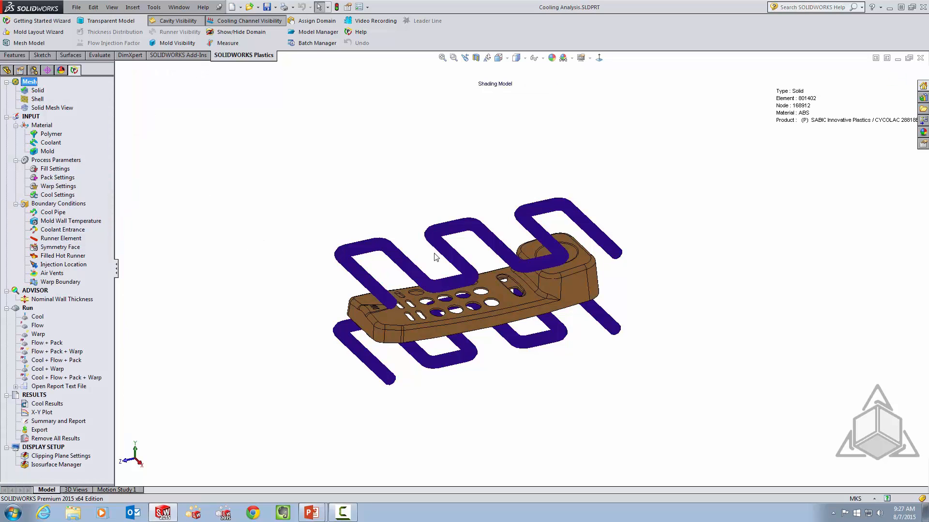
# Open the Cool Text report, examine its cooling stage results summary including the heat removed from the cooling channel, and close the report.
pyautogui.moveTo(437, 257); pyautogui.dragTo(423, 241, button='middle')
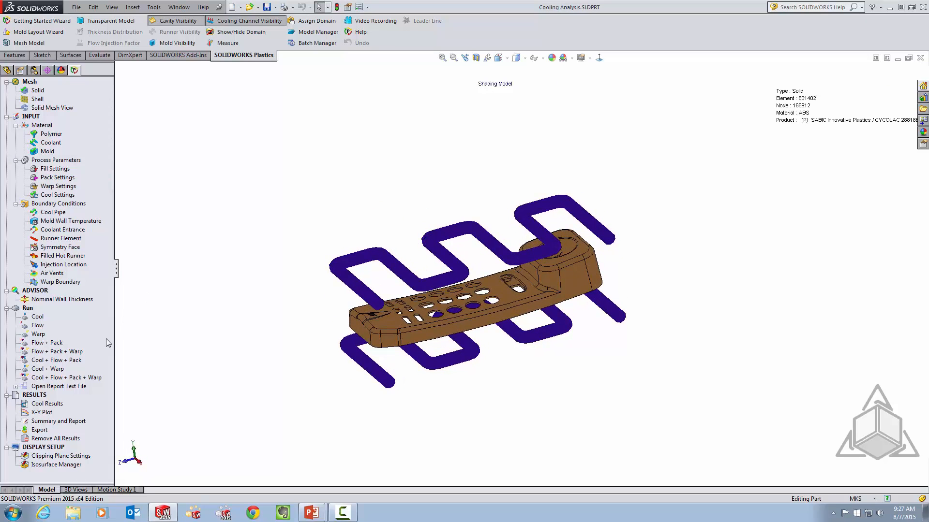
pyautogui.click(16, 386)
pyautogui.rightClick(48, 395)
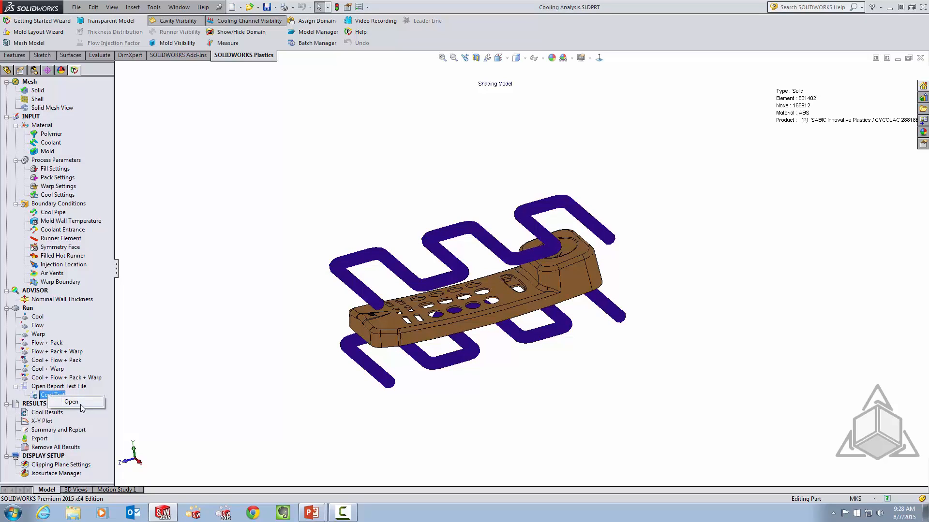
pyautogui.click(80, 404)
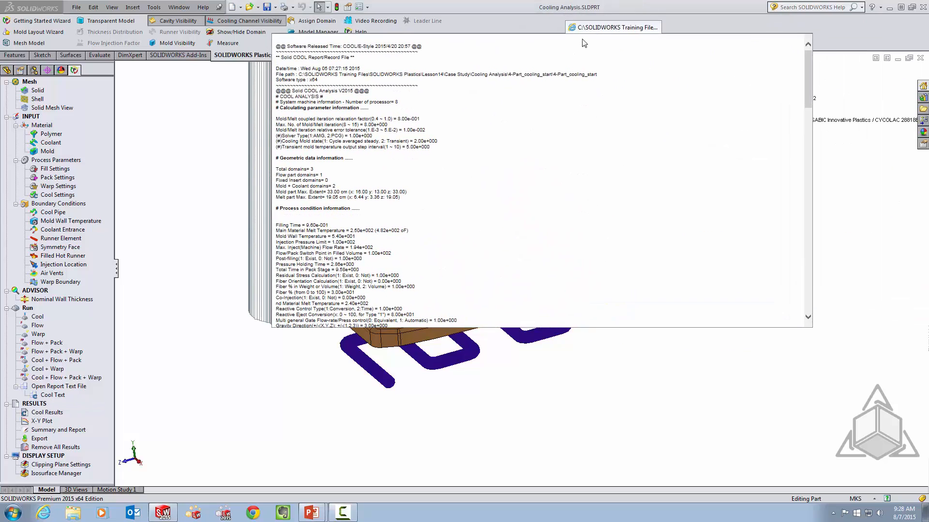
pyautogui.moveTo(806, 65); pyautogui.dragTo(780, 300)
pyautogui.moveTo(293, 222); pyautogui.dragTo(470, 288)
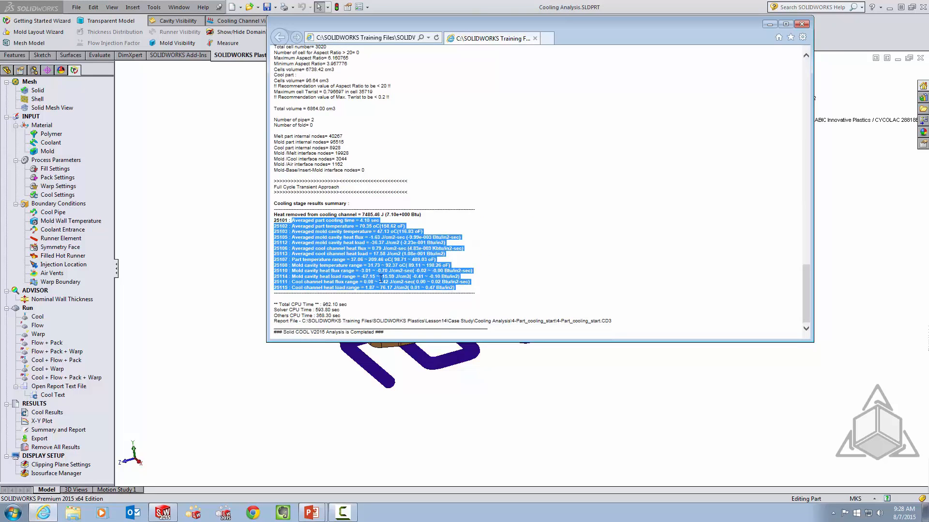
pyautogui.click(430, 220)
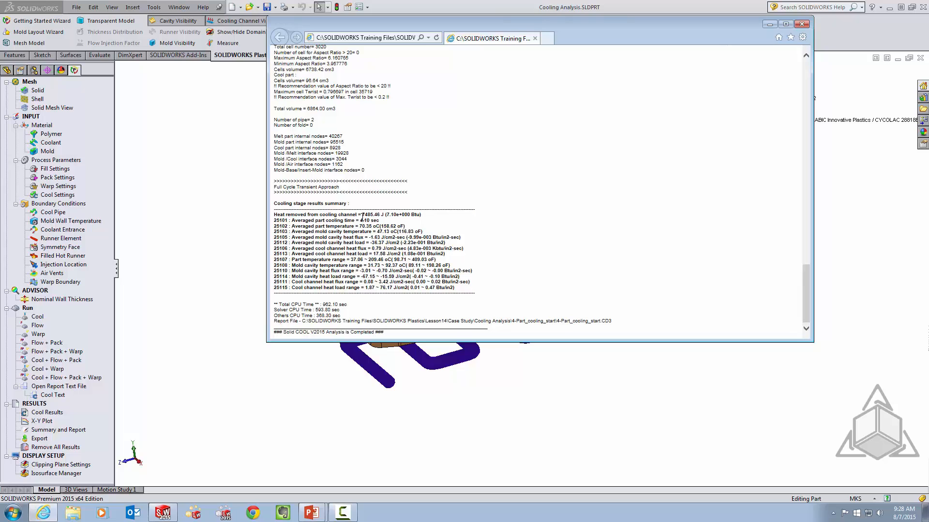
pyautogui.click(802, 24)
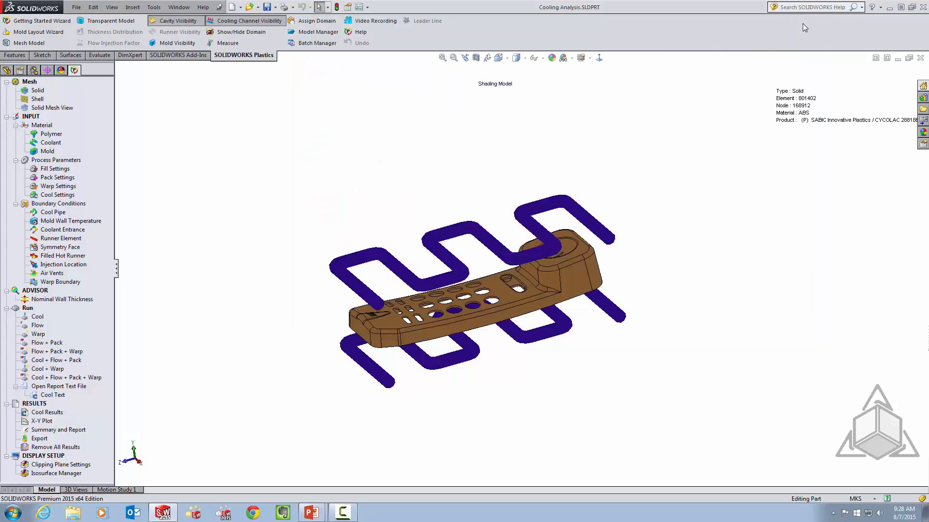
pyautogui.hotkey('alt', 'Tab')
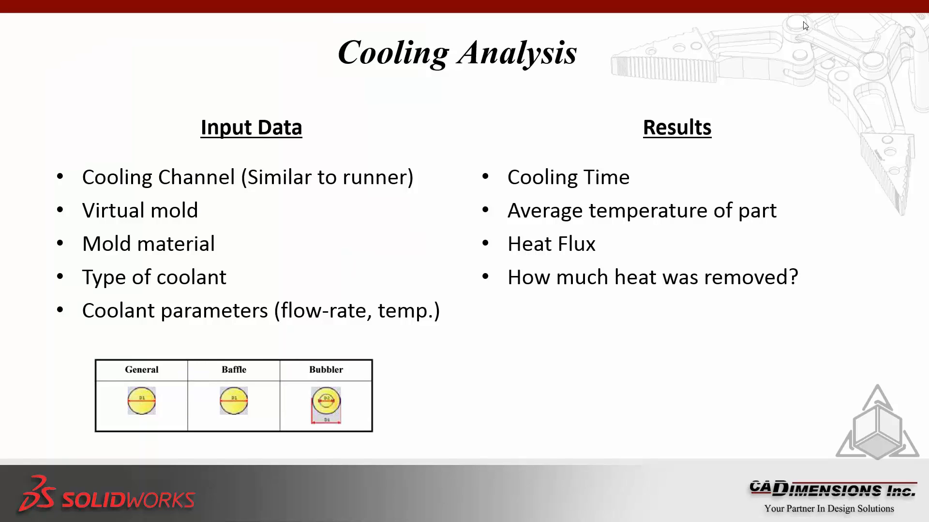
pyautogui.press('Right')
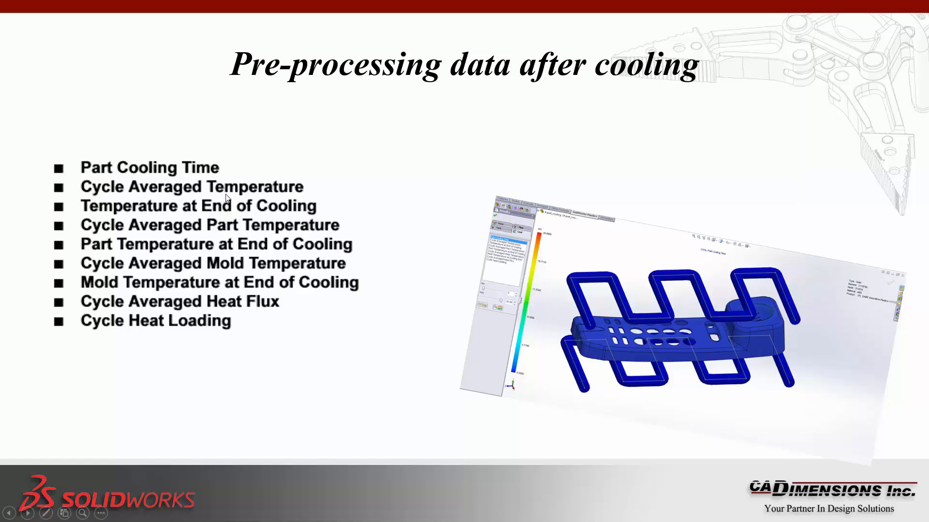
pyautogui.click(196, 289)
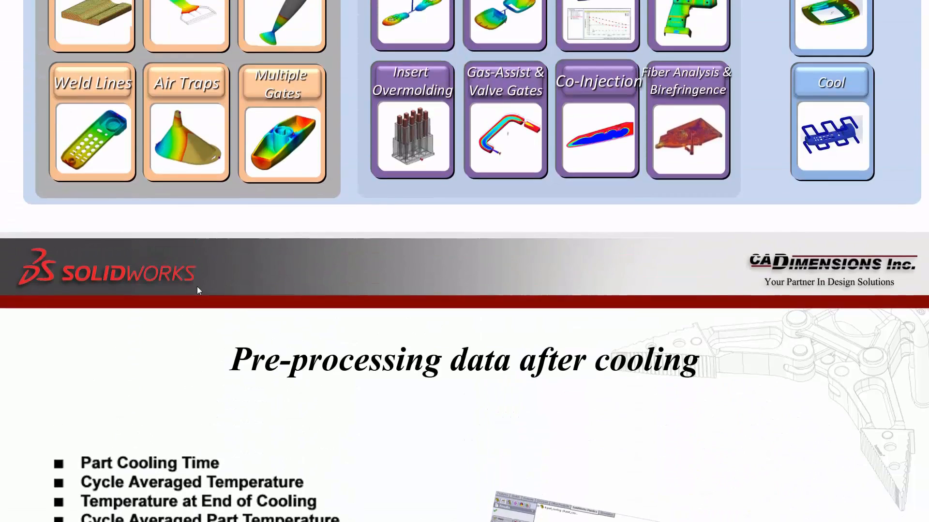